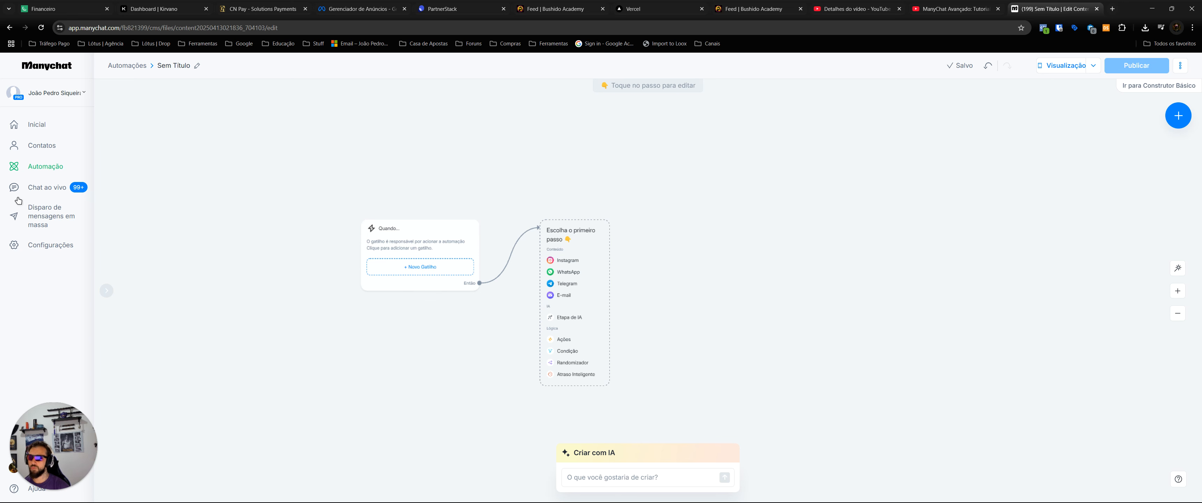
Step: Switch to the Notion notes and read the step-by-step instructions of the page "Aula 2.2: Condicionais"
{"action": "key", "text": "alt+Tab"}
{"action": "left_click", "coordinate": [244, 196]}
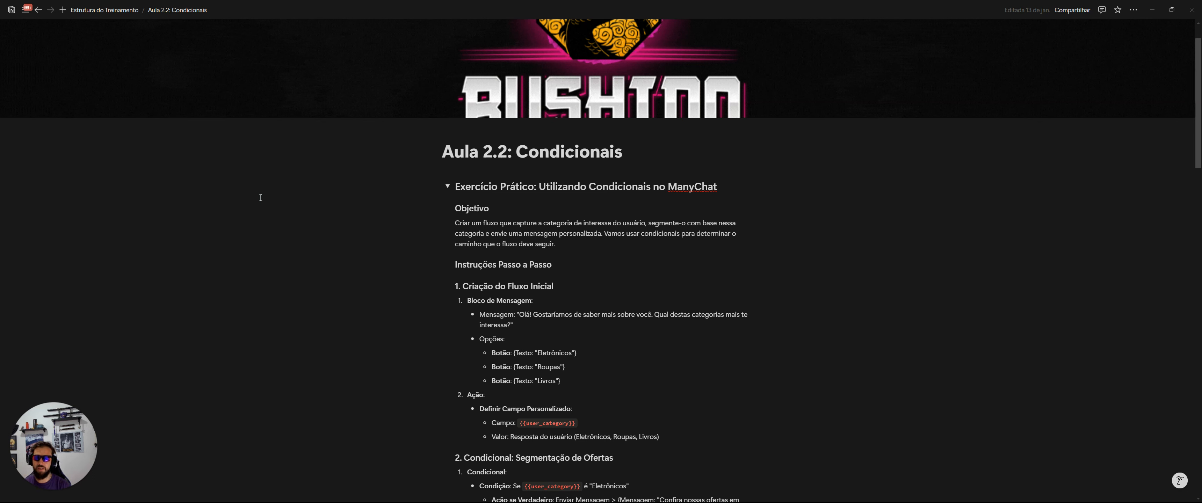
{"action": "scroll", "coordinate": [422, 208], "scroll_direction": "down", "scroll_amount": 1}
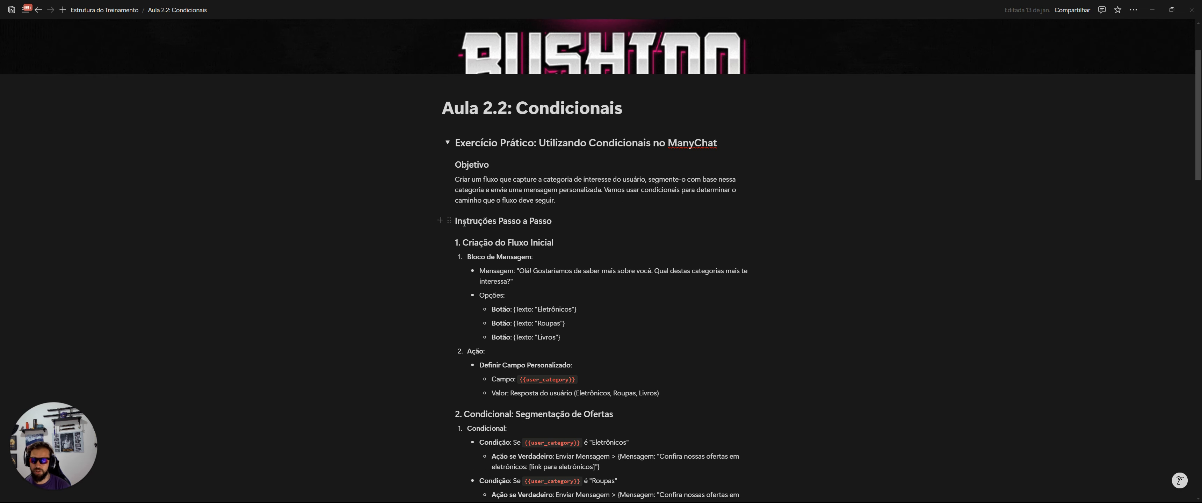
{"action": "scroll", "coordinate": [477, 256], "scroll_direction": "down", "scroll_amount": 2}
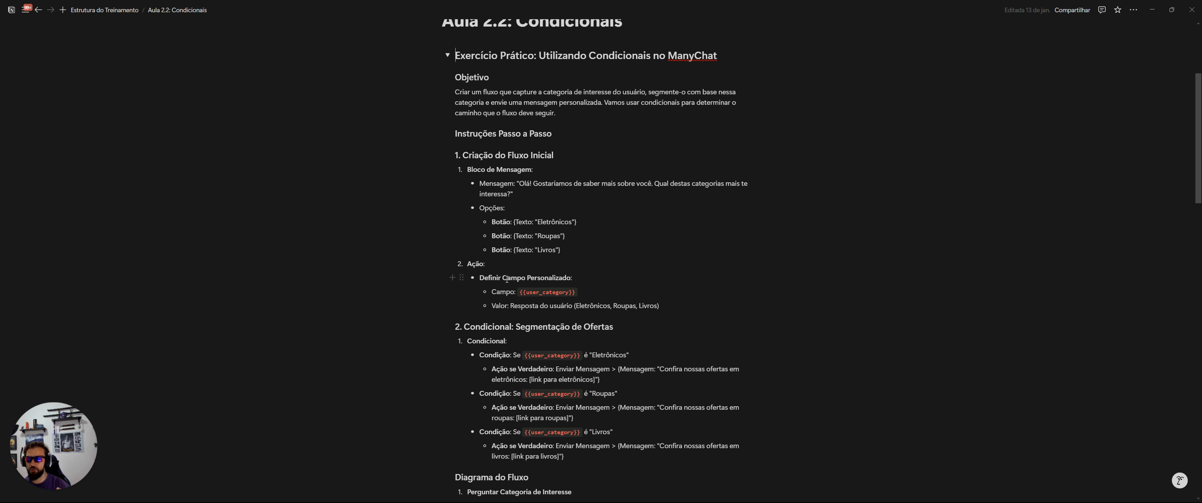
Step: Switch back to ManyChat and add the Instagram trigger "O usuário responde ao seu Story" to the automation
{"action": "key", "text": "alt+Tab"}
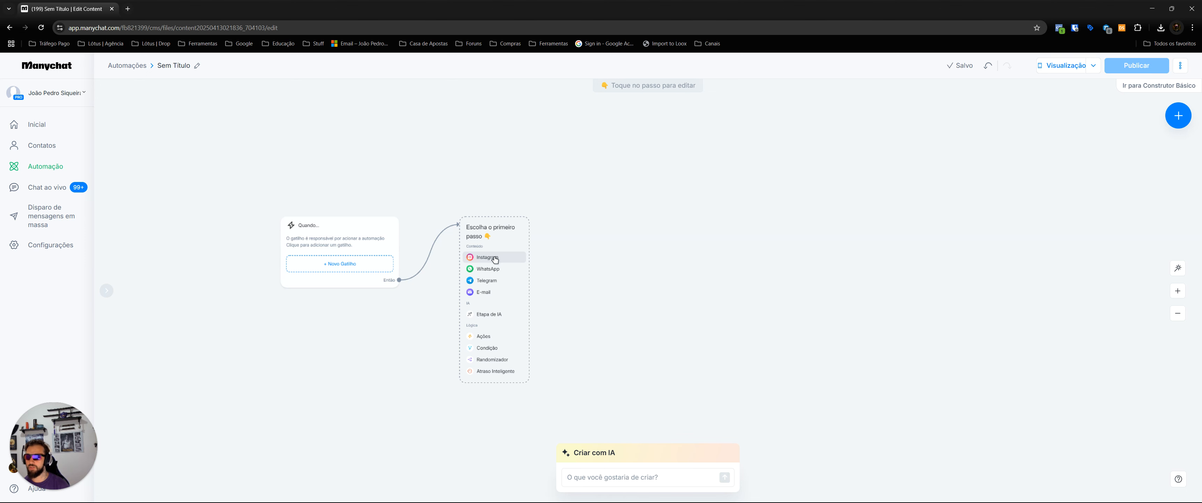
{"action": "left_click_drag", "start_coordinate": [402, 212], "coordinate": [430, 206]}
{"action": "left_click", "coordinate": [363, 261]}
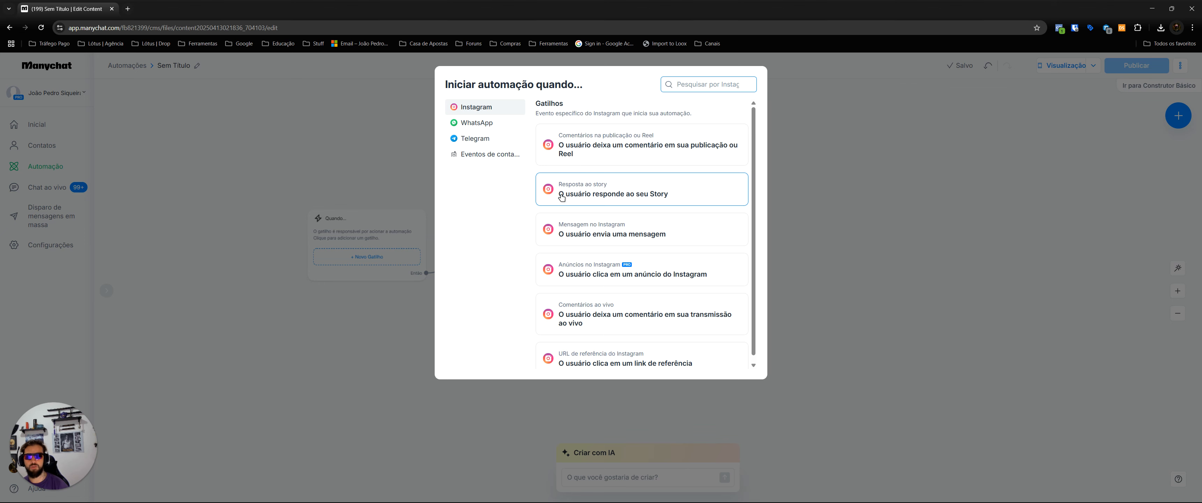
{"action": "left_click", "coordinate": [562, 196]}
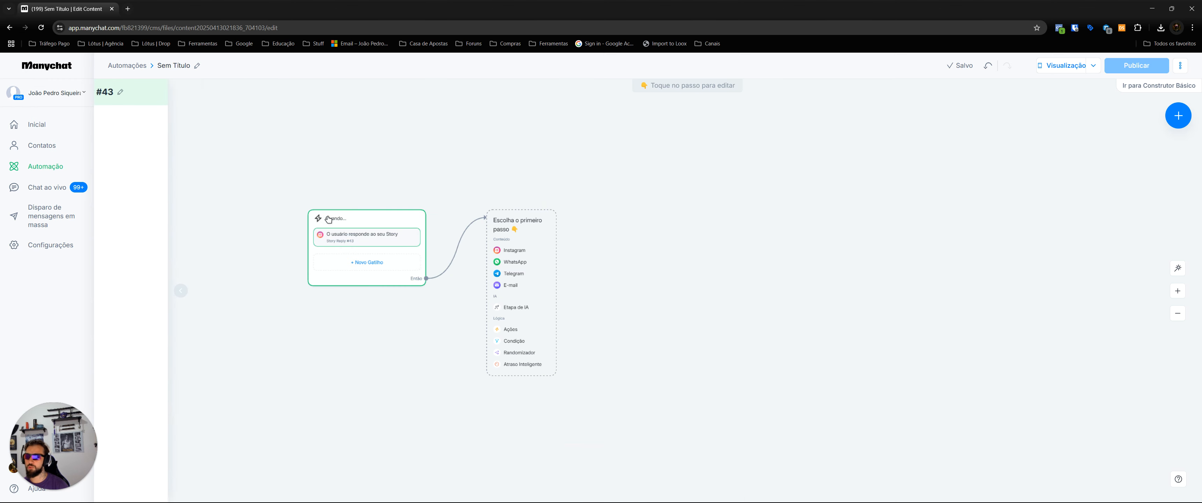
Step: Check the button options listed for the message block in the Notion exercise notes
{"action": "key", "text": "alt+Tab"}
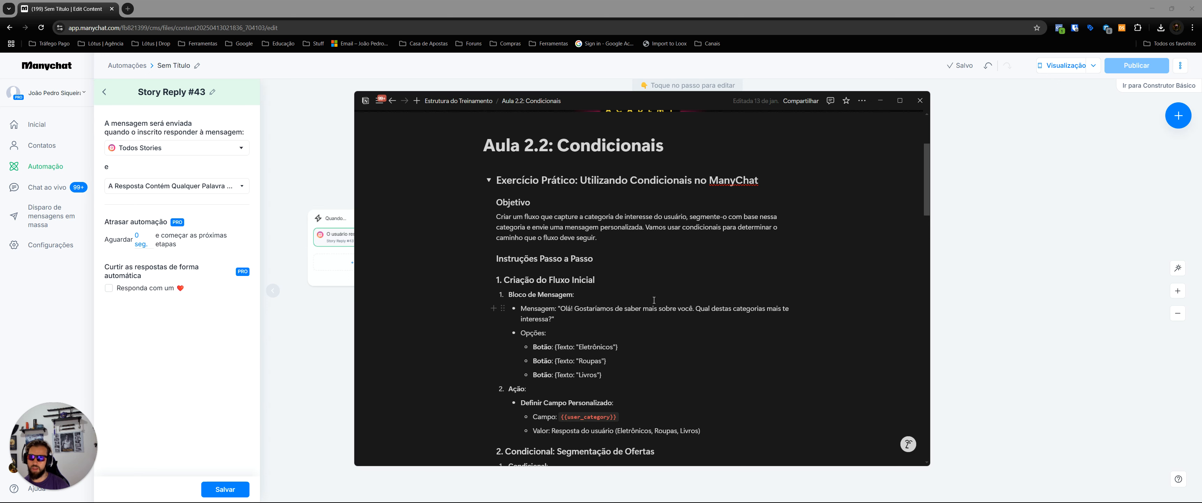
{"action": "left_click_drag", "start_coordinate": [615, 375], "coordinate": [608, 331]}
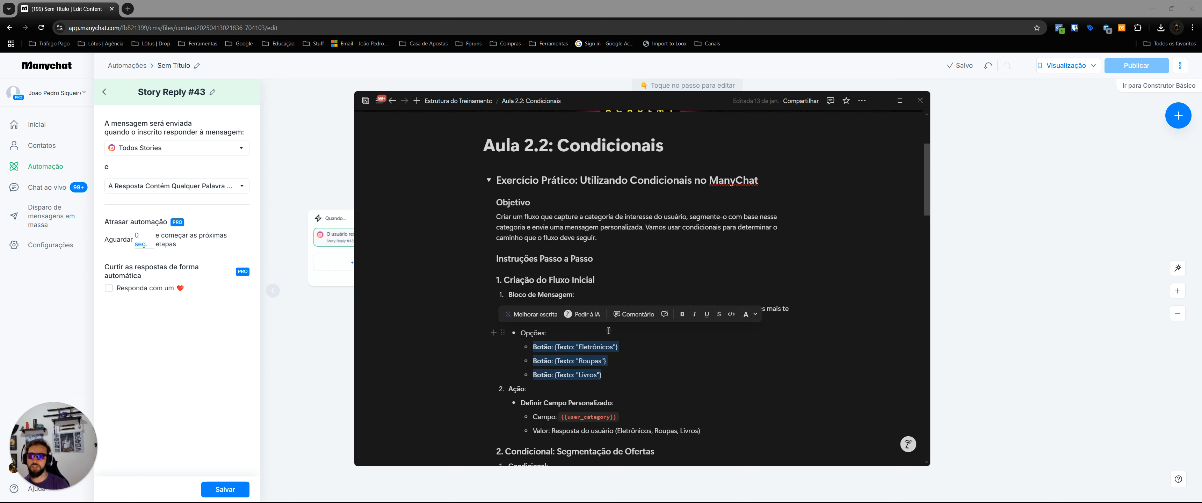
{"action": "left_click", "coordinate": [608, 330]}
Step: Back in ManyChat, limit the Story reply trigger to specific words or reactions with the keyword "Quero Comprar" and save it
{"action": "left_click", "coordinate": [181, 347]}
{"action": "left_click", "coordinate": [184, 186]}
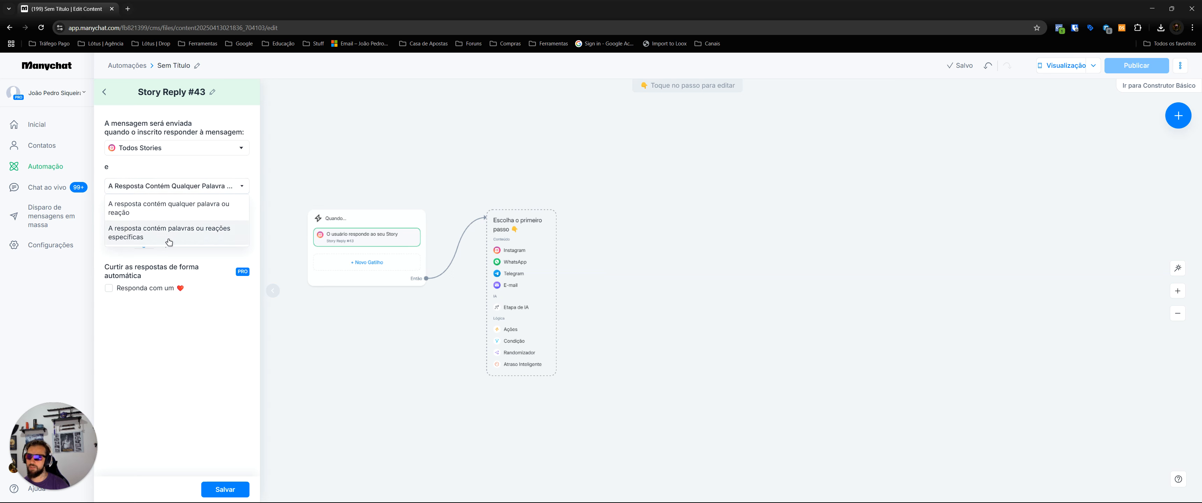
{"action": "left_click", "coordinate": [190, 240]}
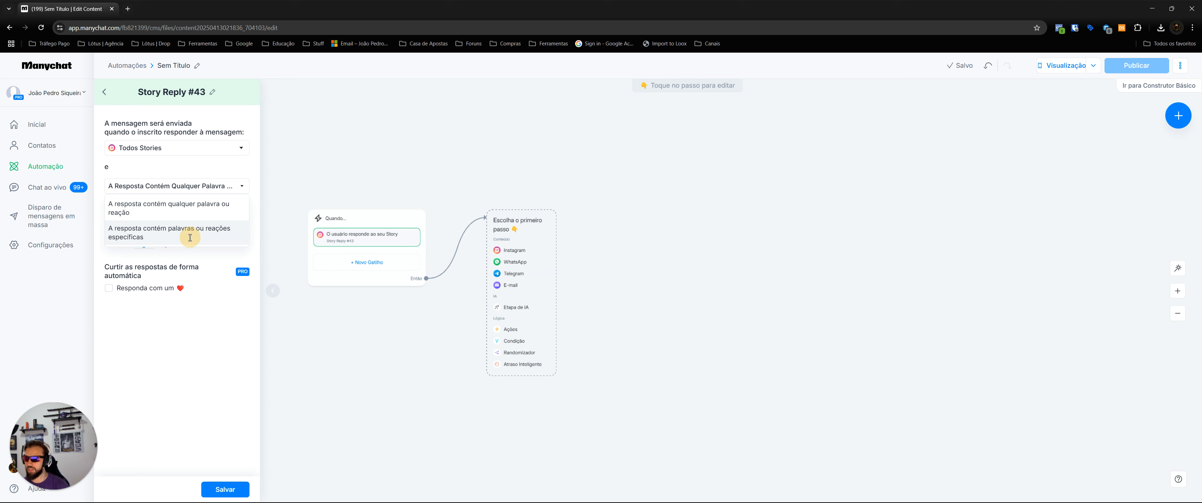
{"action": "left_click", "coordinate": [146, 218]}
{"action": "type", "text": "Q"}
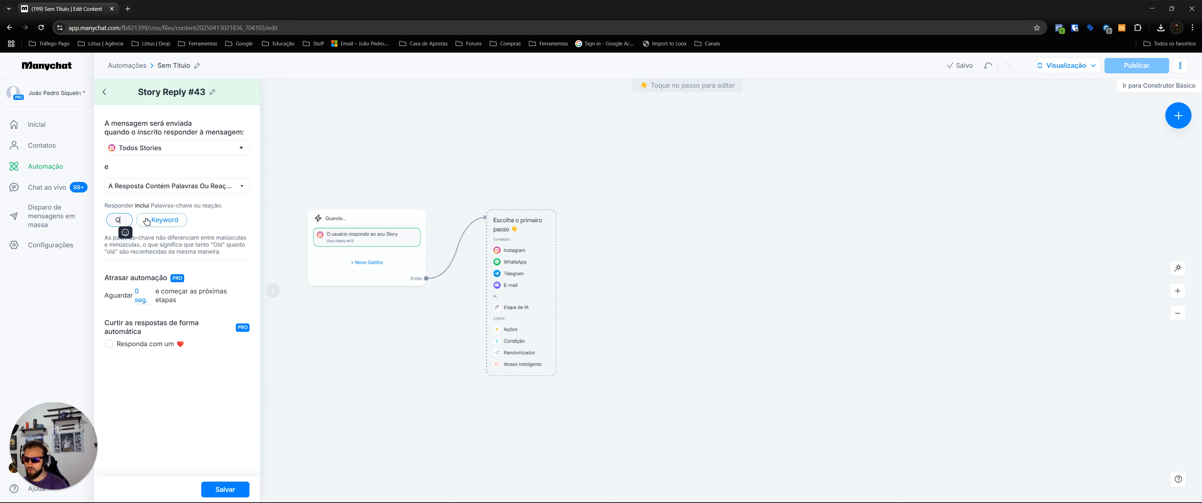
{"action": "type", "text": "uero Comprar"}
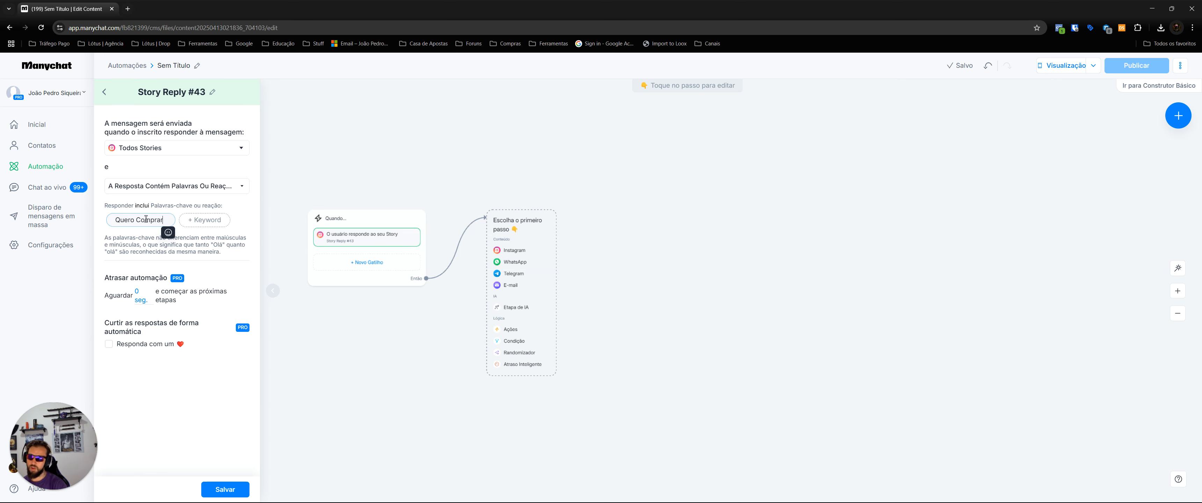
{"action": "left_click", "coordinate": [145, 241]}
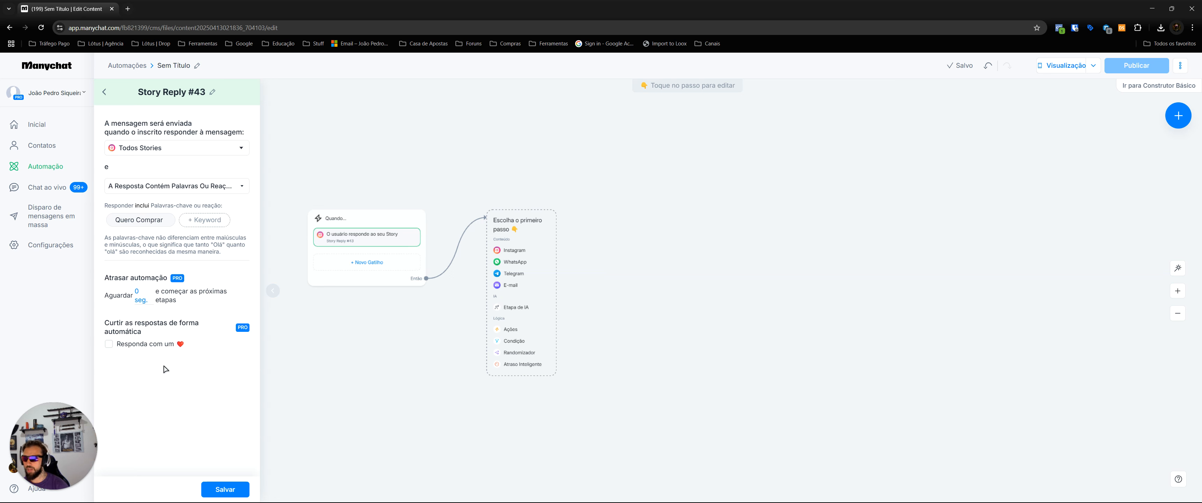
{"action": "left_click", "coordinate": [227, 494]}
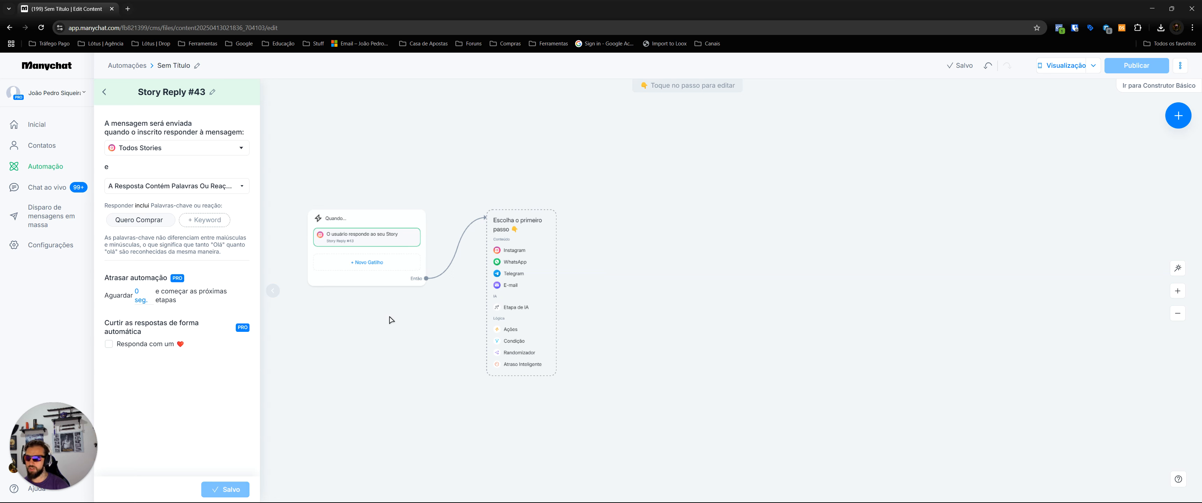
{"action": "left_click", "coordinate": [272, 291]}
Step: Add an Ações block as the first step with the contact data action "Configurar o consentimento no Instagram"
{"action": "left_click", "coordinate": [433, 306]}
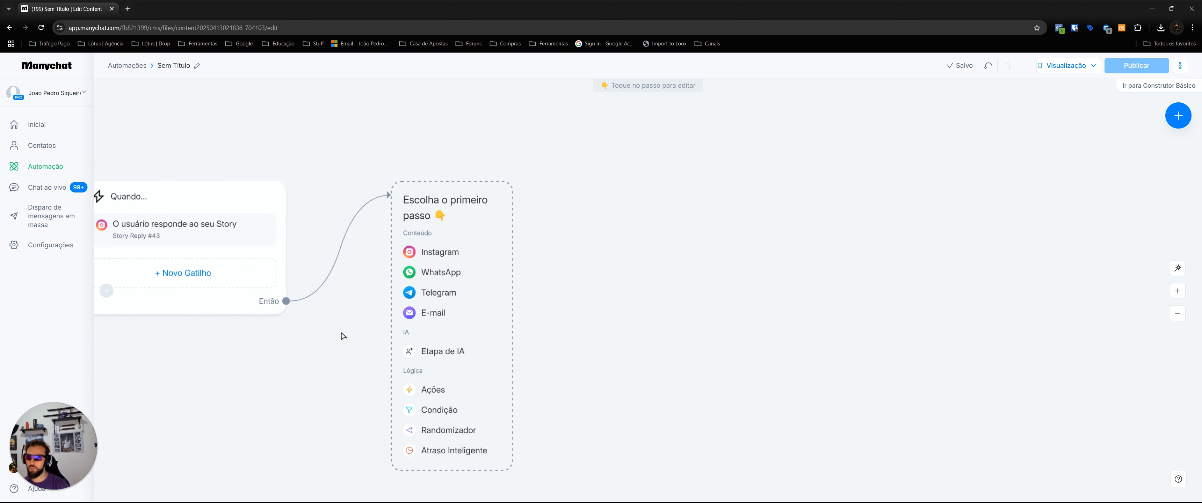
{"action": "left_click", "coordinate": [434, 384]}
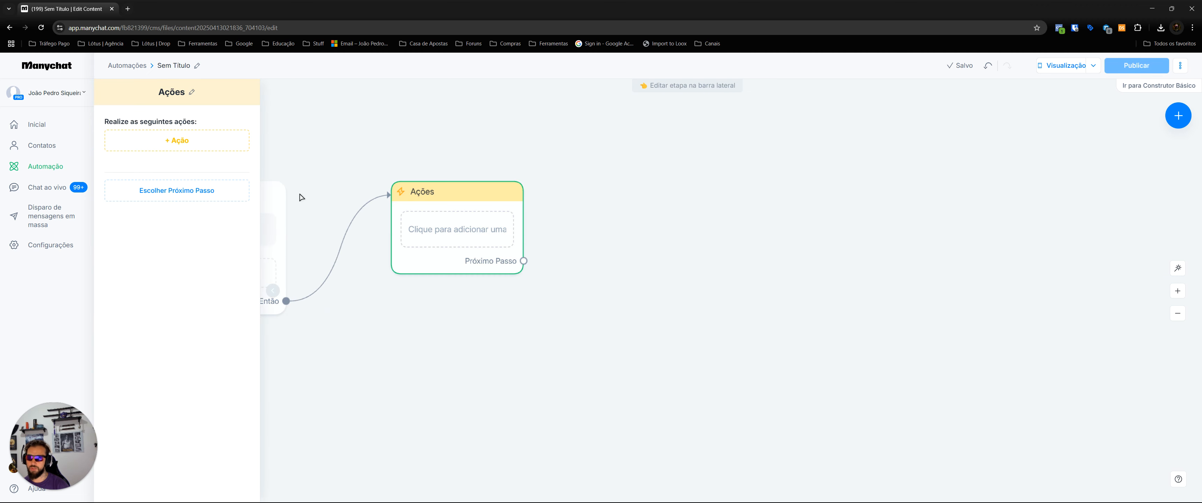
{"action": "left_click", "coordinate": [166, 140]}
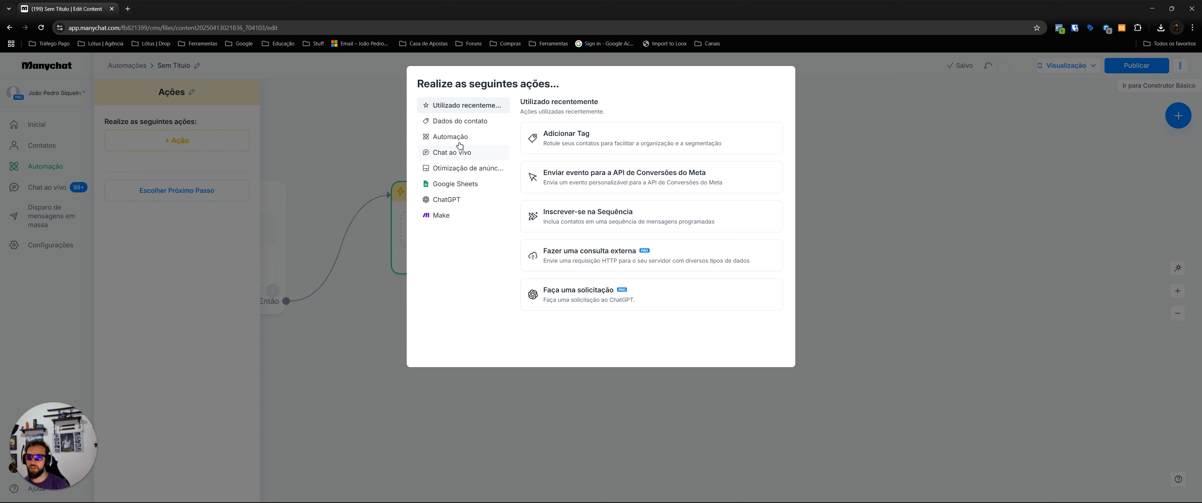
{"action": "left_click", "coordinate": [455, 154]}
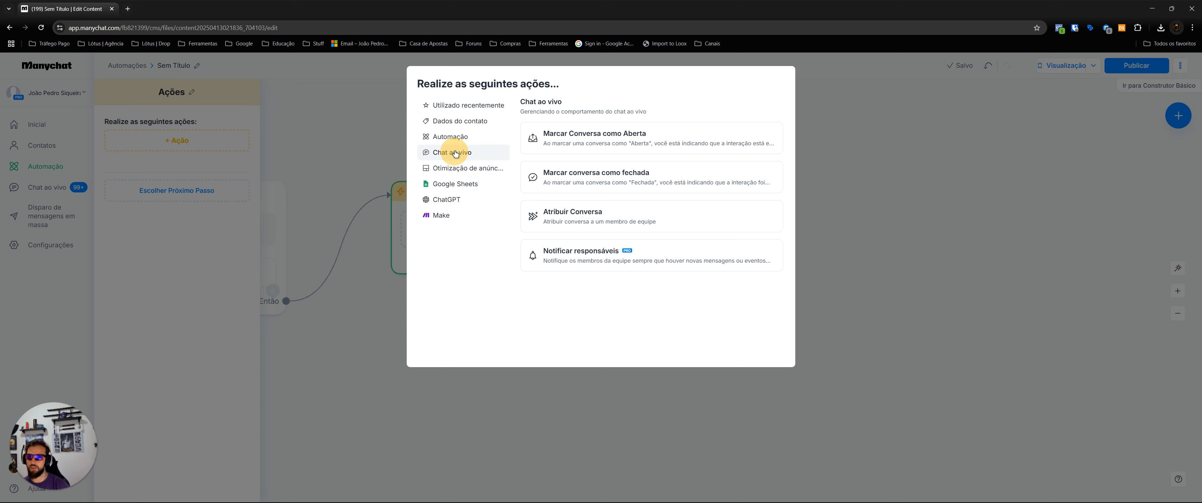
{"action": "left_click", "coordinate": [460, 122]}
{"action": "scroll", "coordinate": [602, 149], "scroll_direction": "down", "scroll_amount": 2}
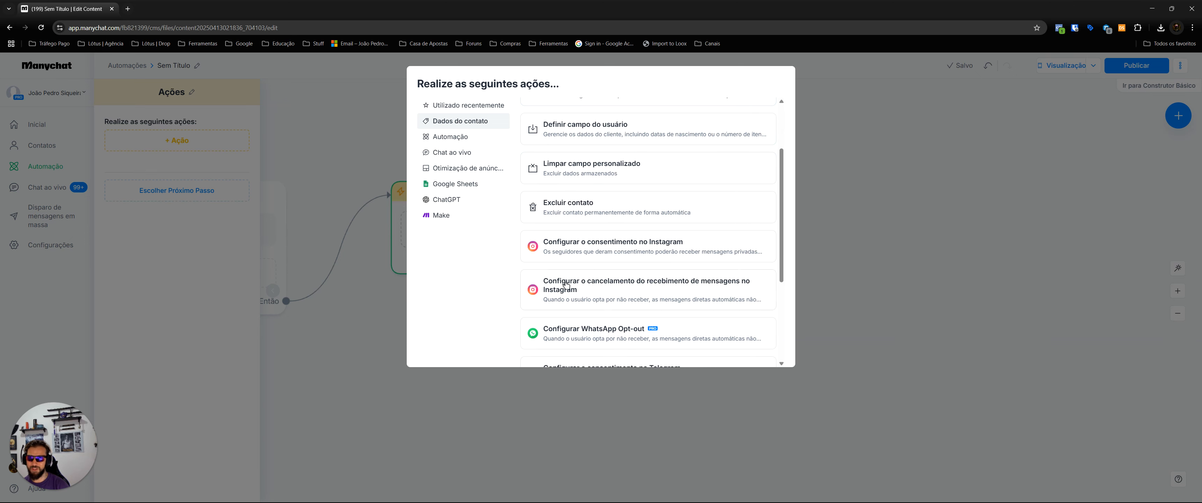
{"action": "left_click", "coordinate": [593, 257]}
Step: Reposition the Ações block beside the trigger block on the canvas
{"action": "mouse_move", "coordinate": [433, 214]}
{"action": "left_mouse_down"}
{"action": "mouse_move", "coordinate": [465, 214]}
{"action": "mouse_move", "coordinate": [444, 218]}
{"action": "left_mouse_up"}
{"action": "left_click_drag", "start_coordinate": [411, 267], "coordinate": [501, 267]}
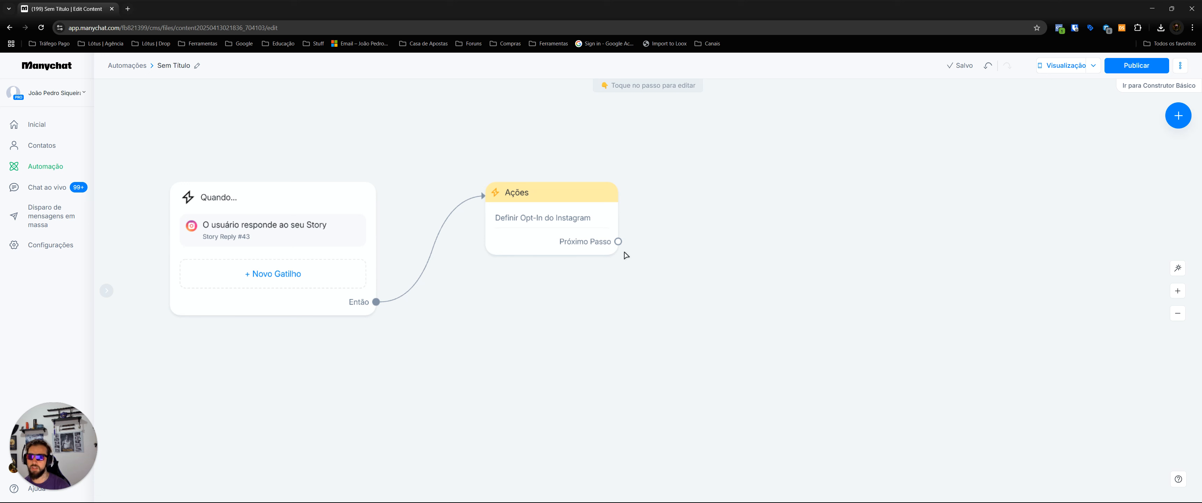
{"action": "left_click_drag", "start_coordinate": [543, 237], "coordinate": [537, 236]}
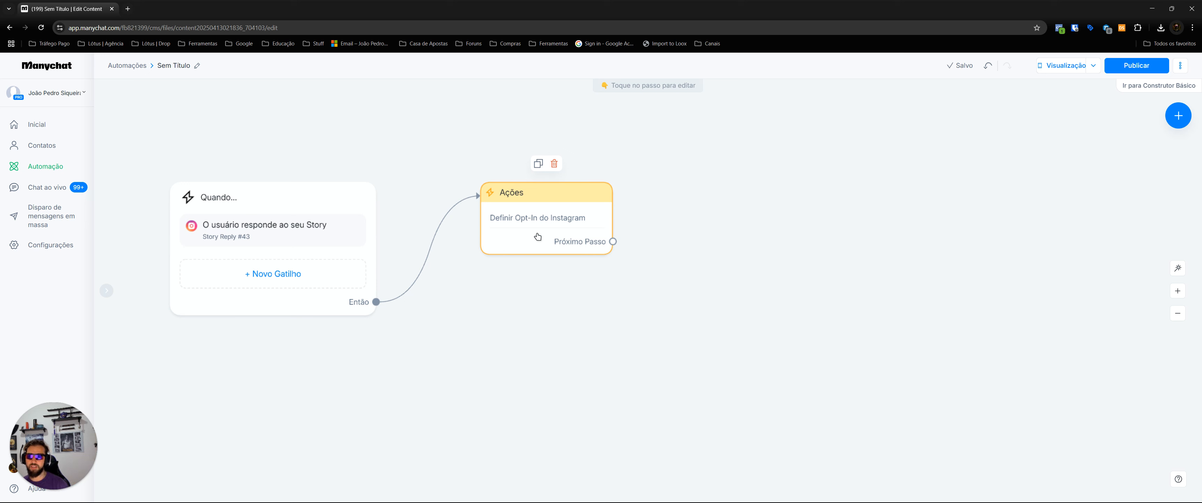
{"action": "left_click_drag", "start_coordinate": [538, 237], "coordinate": [521, 226]}
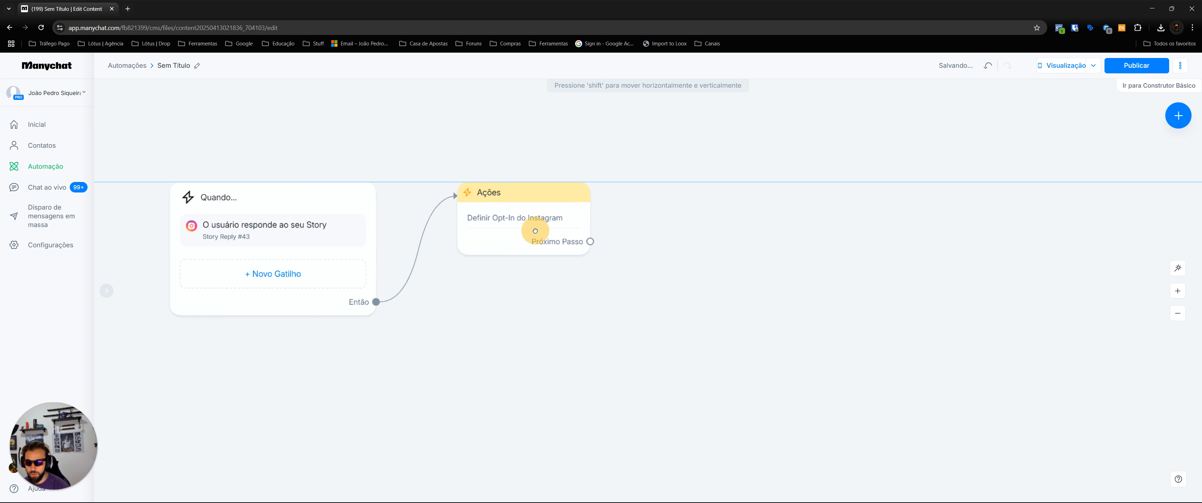
{"action": "mouse_move", "coordinate": [326, 311]}
{"action": "left_mouse_down"}
{"action": "mouse_move", "coordinate": [309, 311]}
{"action": "mouse_move", "coordinate": [327, 310]}
{"action": "left_mouse_up"}
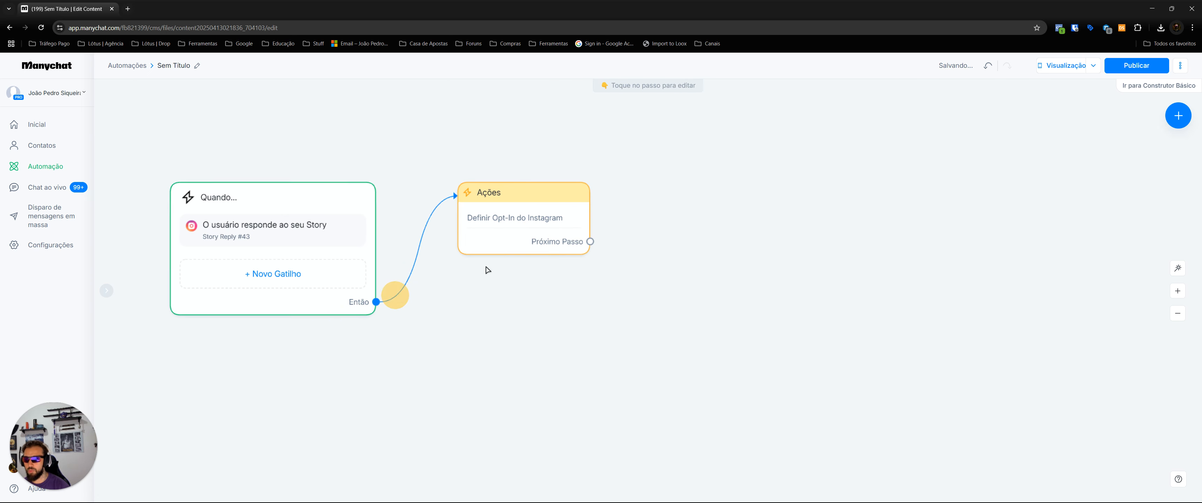
{"action": "left_click_drag", "start_coordinate": [578, 225], "coordinate": [588, 225]}
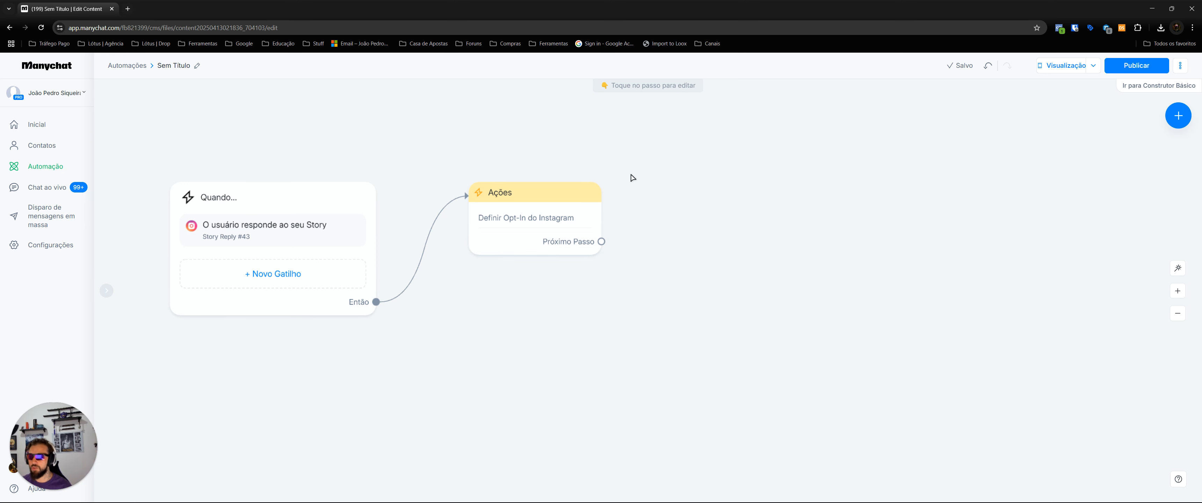
{"action": "left_click_drag", "start_coordinate": [558, 225], "coordinate": [542, 225]}
Step: Connect a new Instagram message step after the Ações block and replace its empty text block with a Coleta de Dados block
{"action": "left_click_drag", "start_coordinate": [677, 292], "coordinate": [528, 311]}
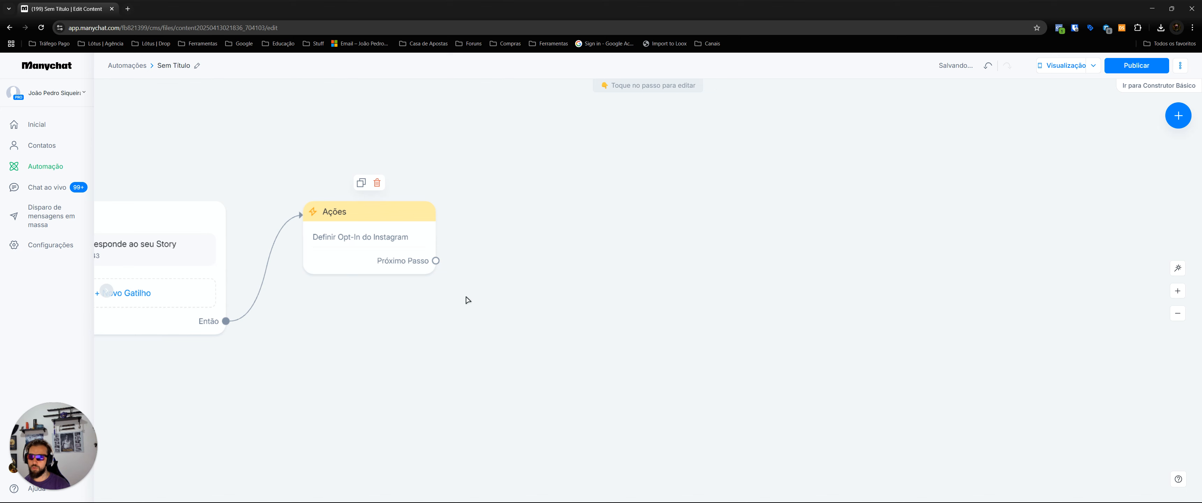
{"action": "left_click_drag", "start_coordinate": [435, 260], "coordinate": [589, 151]}
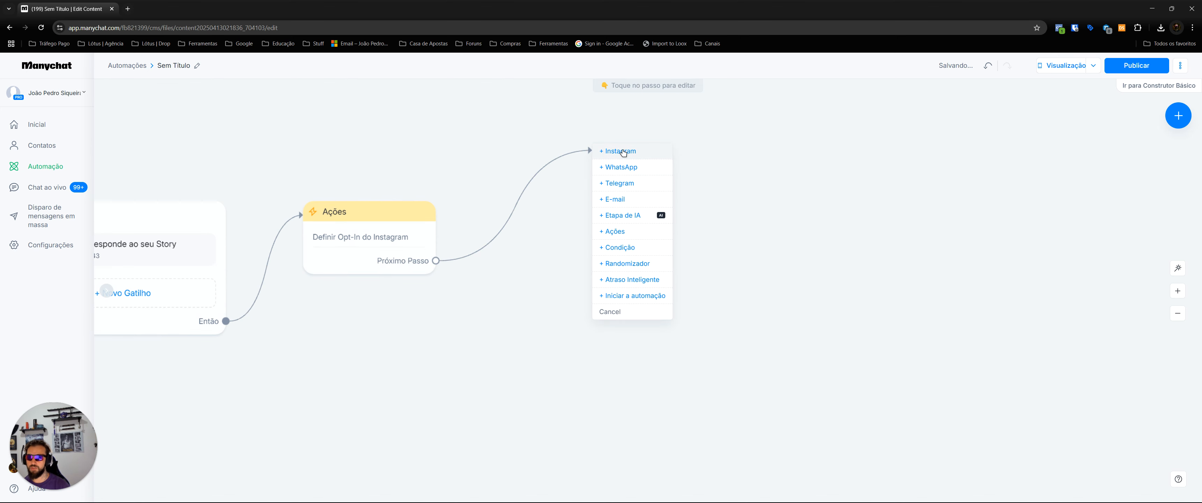
{"action": "left_click", "coordinate": [622, 151]}
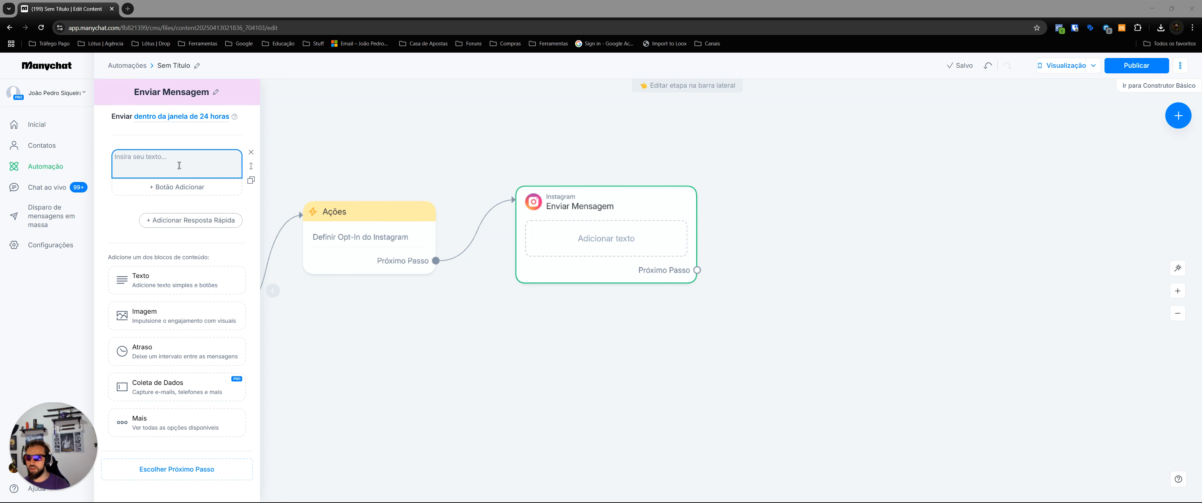
{"action": "left_click", "coordinate": [250, 154]}
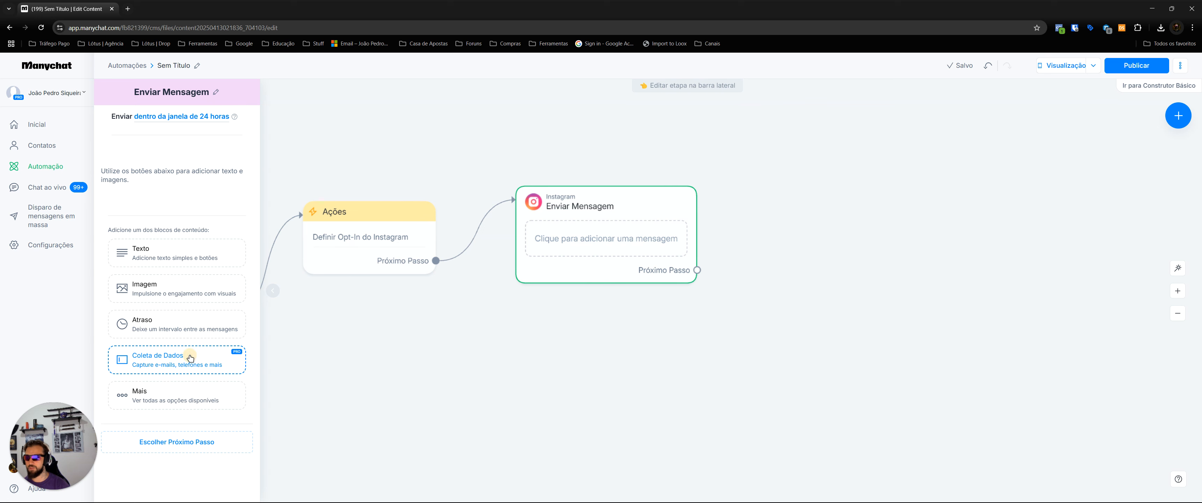
{"action": "left_click", "coordinate": [190, 358]}
Step: Write "Olá, gostariamos de saber um pouco mais sobre você." as the opening of the data collection question
{"action": "type", "text": "Olá, gostariamso"}
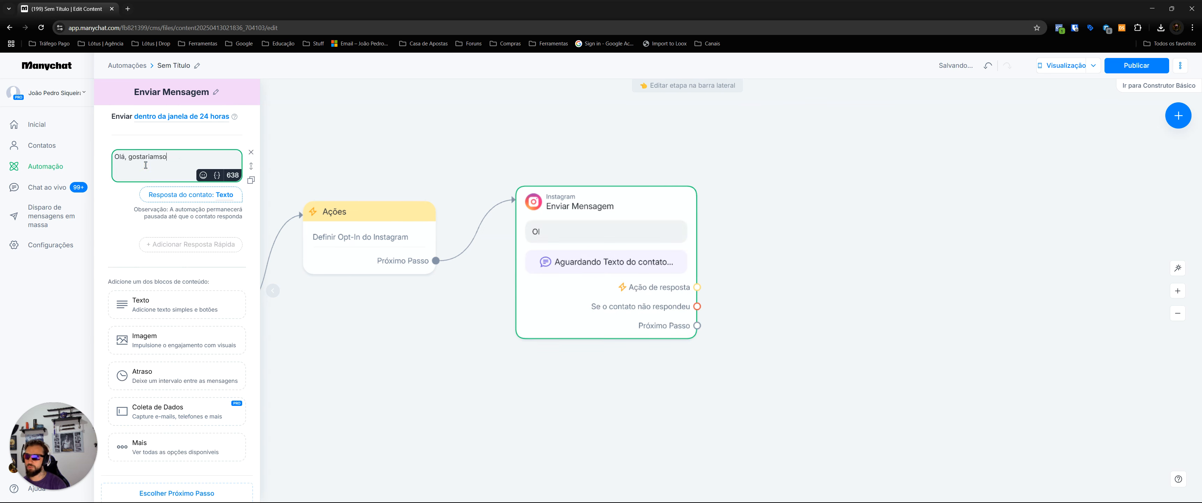
{"action": "key", "text": "BackSpace"}
{"action": "key", "text": "BackSpace"}
{"action": "type", "text": "os de saber um pouco mais sobre "}
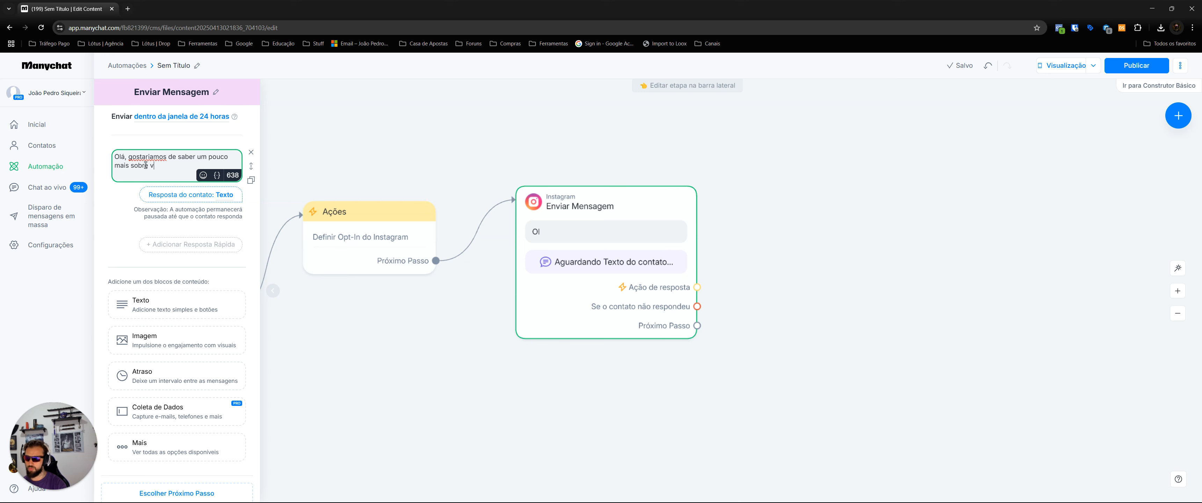
{"action": "type", "text": "você."}
Step: Add a separate paragraph "Informe sua categoria preferida abaixo" to the question, ending it with the pointing-down emoji
{"action": "key", "text": "Return"}
{"action": "key", "text": "Return"}
{"action": "type", "text": "Inm"}
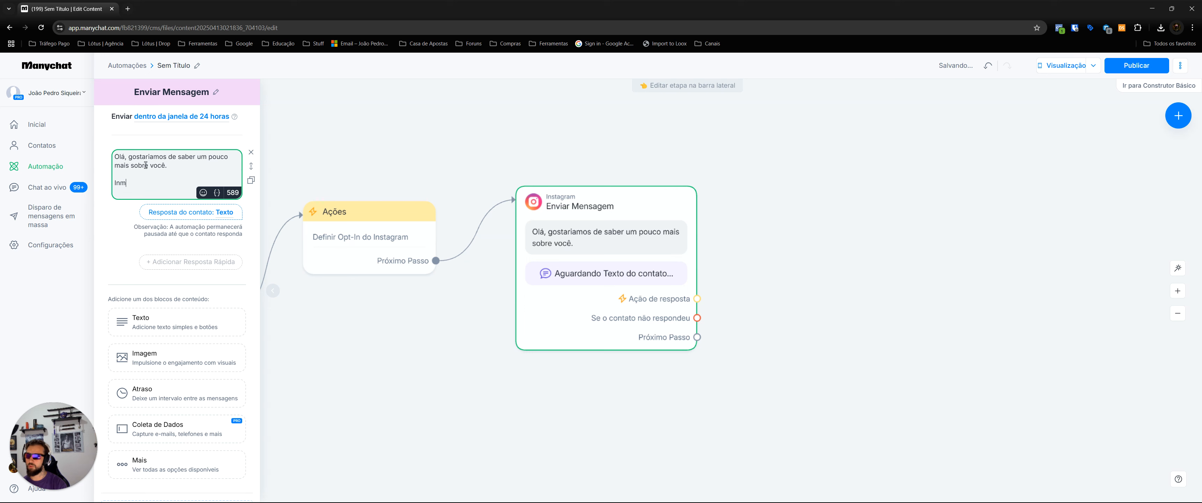
{"action": "key", "text": "BackSpace"}
{"action": "type", "text": "forme sua cate"}
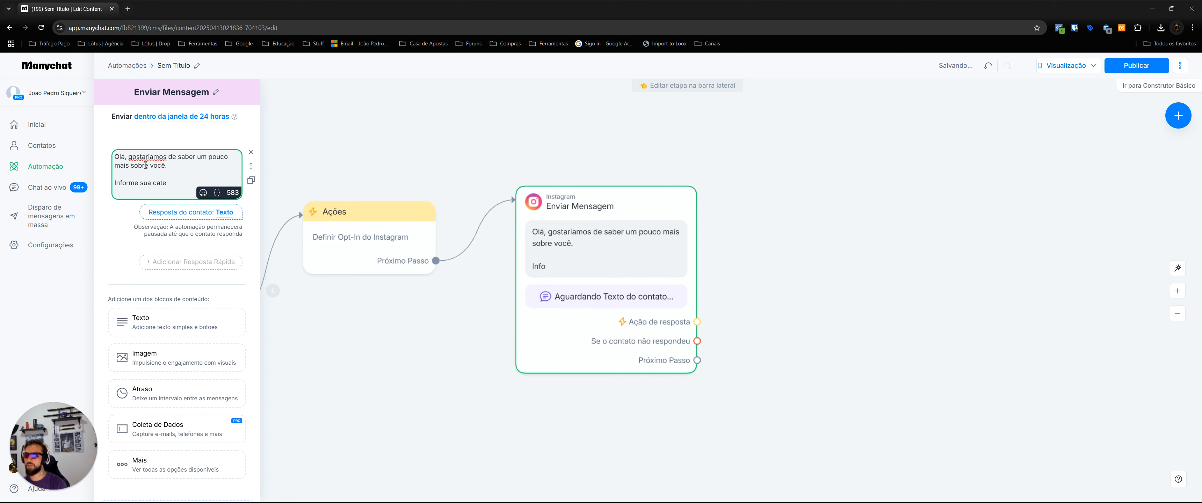
{"action": "type", "text": "goria preferida abaixo"}
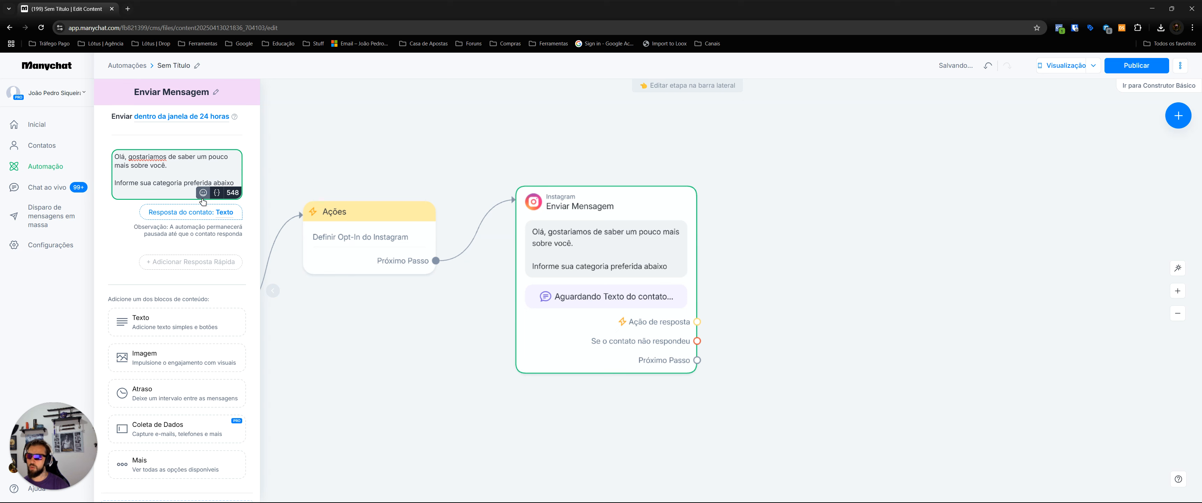
{"action": "left_click", "coordinate": [203, 192]}
{"action": "left_click", "coordinate": [137, 259]}
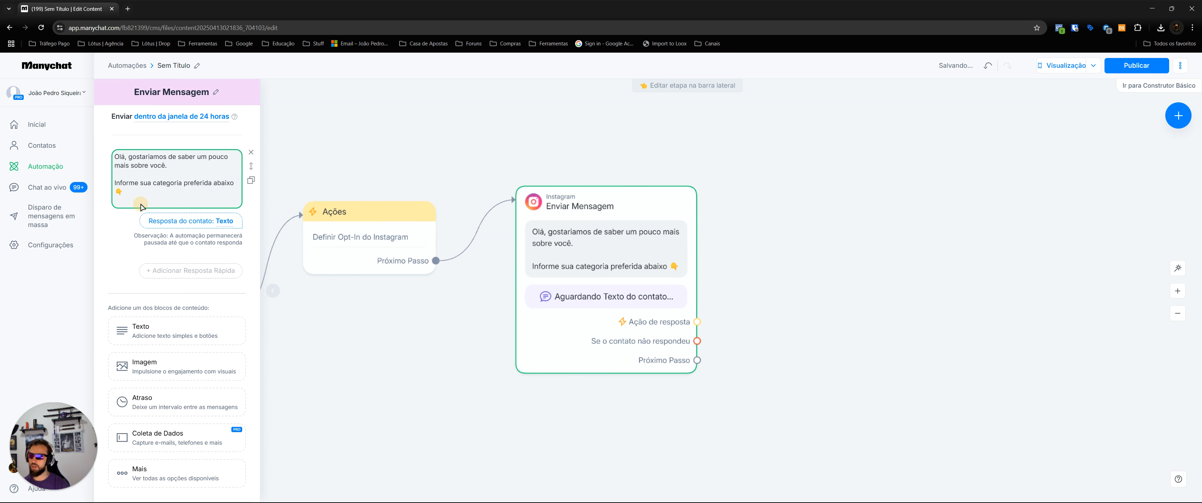
{"action": "left_click", "coordinate": [143, 202]}
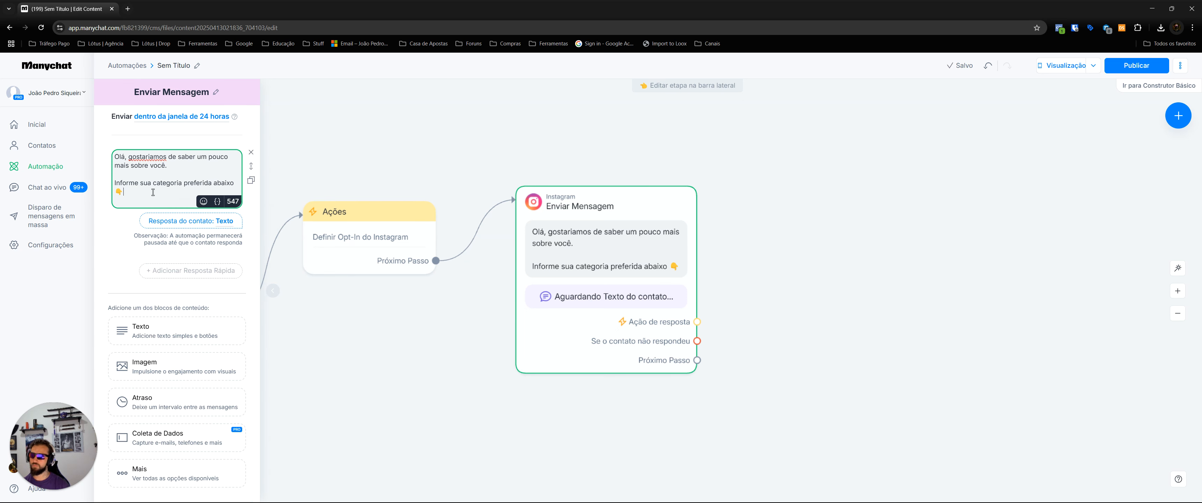
Step: Reposition the Enviar Mensagem block slightly further from the Ações block on the canvas and close its editor
{"action": "left_click_drag", "start_coordinate": [642, 285], "coordinate": [614, 301]}
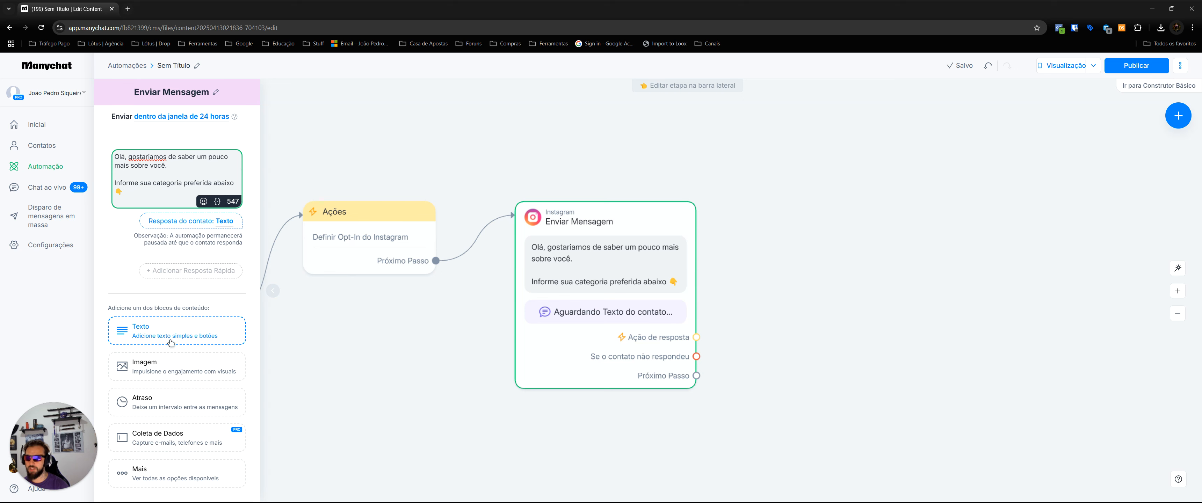
{"action": "mouse_move", "coordinate": [590, 298]}
{"action": "left_mouse_down"}
{"action": "mouse_move", "coordinate": [648, 314]}
{"action": "mouse_move", "coordinate": [604, 299]}
{"action": "left_mouse_up"}
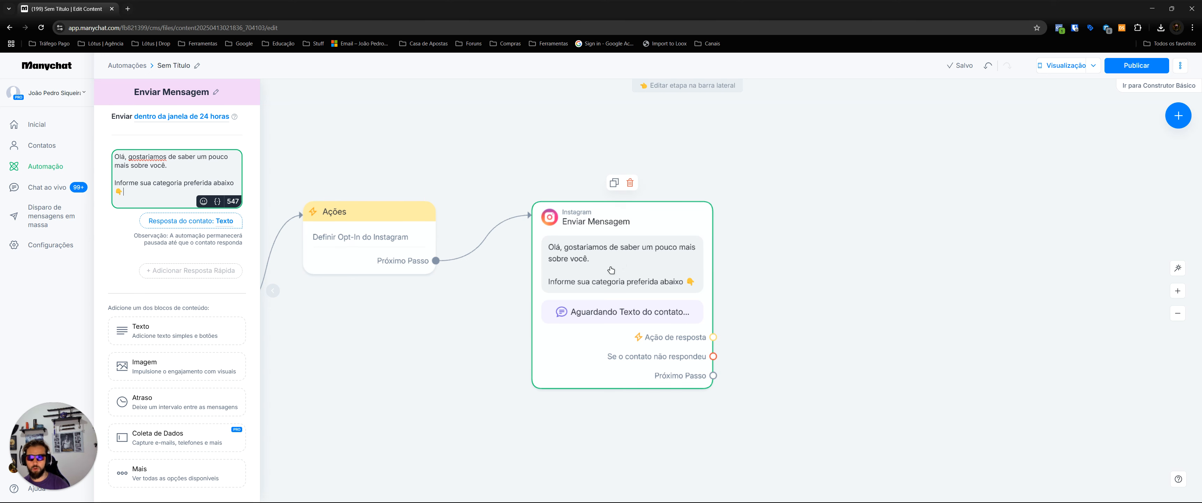
{"action": "left_click", "coordinate": [410, 312]}
{"action": "left_click_drag", "start_coordinate": [564, 369], "coordinate": [672, 255]}
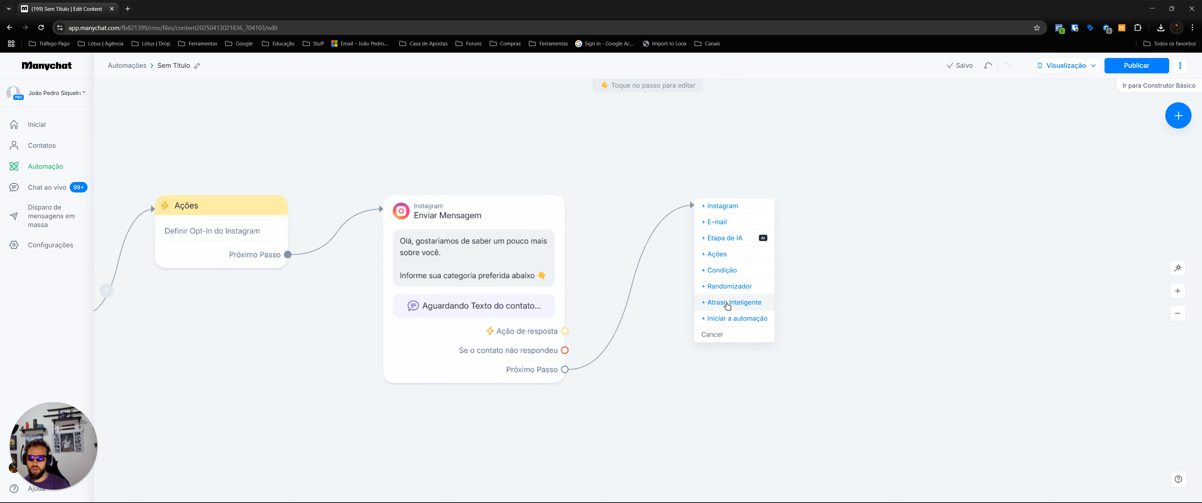
{"action": "left_click", "coordinate": [715, 255]}
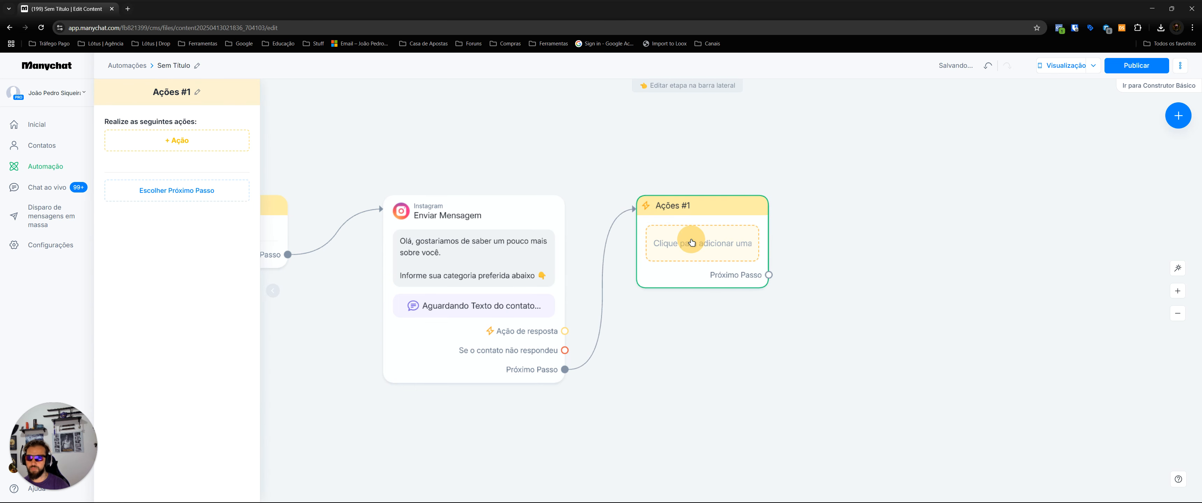
{"action": "left_click", "coordinate": [476, 263]}
{"action": "left_click", "coordinate": [709, 176]}
{"action": "left_click", "coordinate": [334, 317]}
Step: Save the data collection answer of the Enviar Mensagem block to a new text user field named "Categoria Especifica"
{"action": "left_click", "coordinate": [447, 260]}
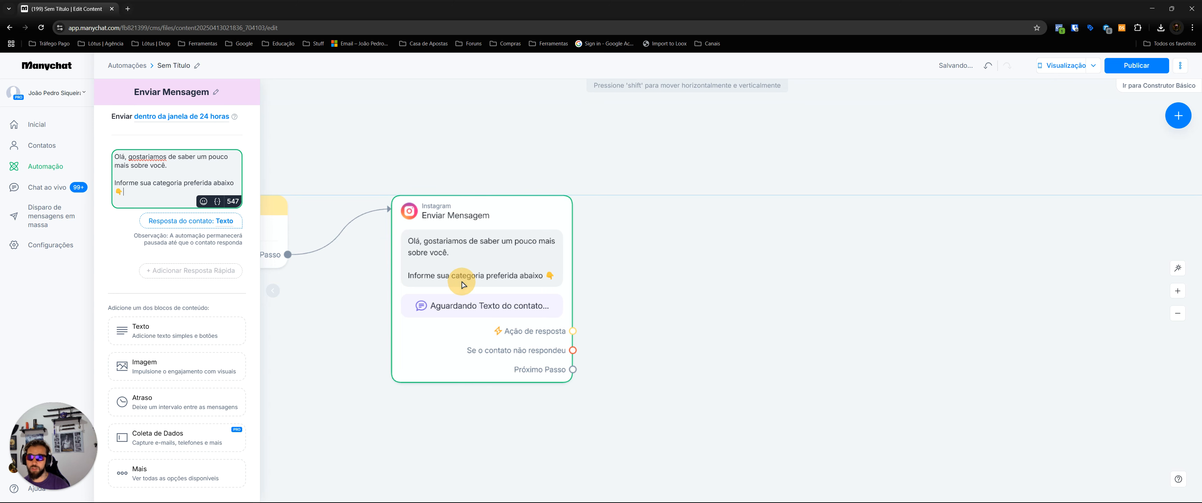
{"action": "left_click", "coordinate": [173, 200]}
{"action": "left_click", "coordinate": [183, 227]}
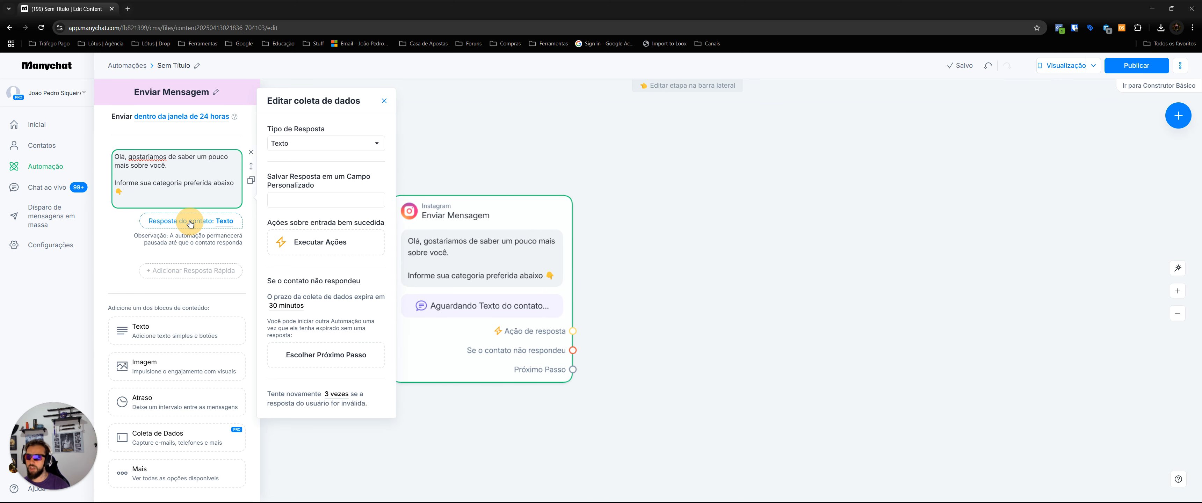
{"action": "left_click", "coordinate": [318, 200]}
{"action": "scroll", "coordinate": [327, 254], "scroll_direction": "down", "scroll_amount": 3}
{"action": "scroll", "coordinate": [328, 256], "scroll_direction": "down", "scroll_amount": 3}
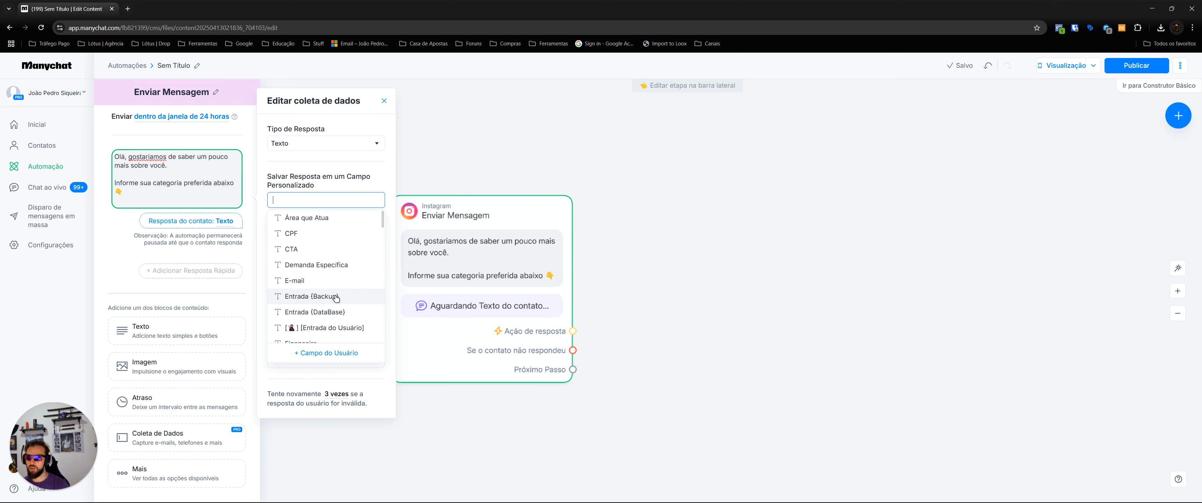
{"action": "left_click", "coordinate": [327, 353]}
{"action": "type", "text": "Categoria Especifica"}
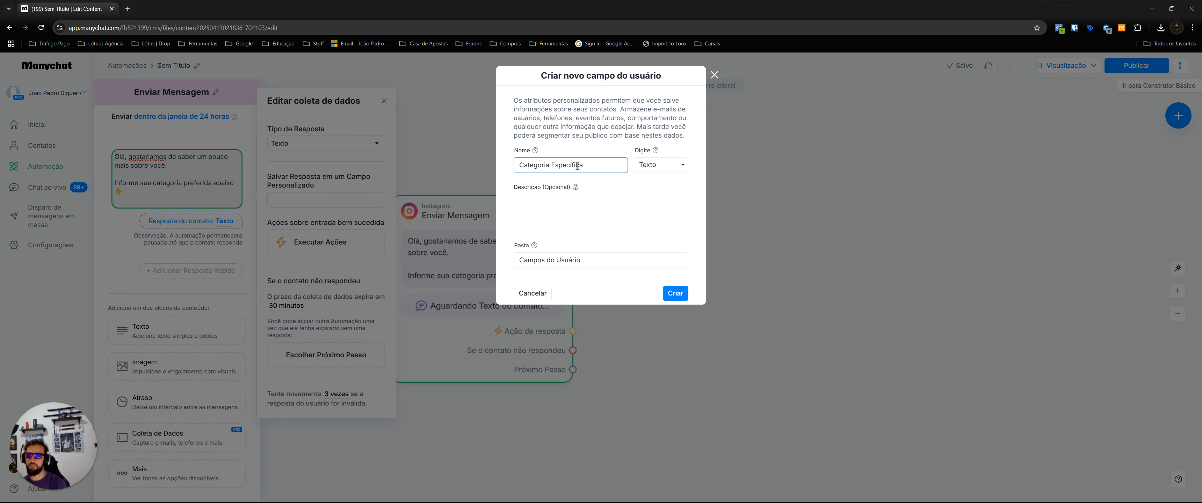
{"action": "left_click", "coordinate": [675, 293]}
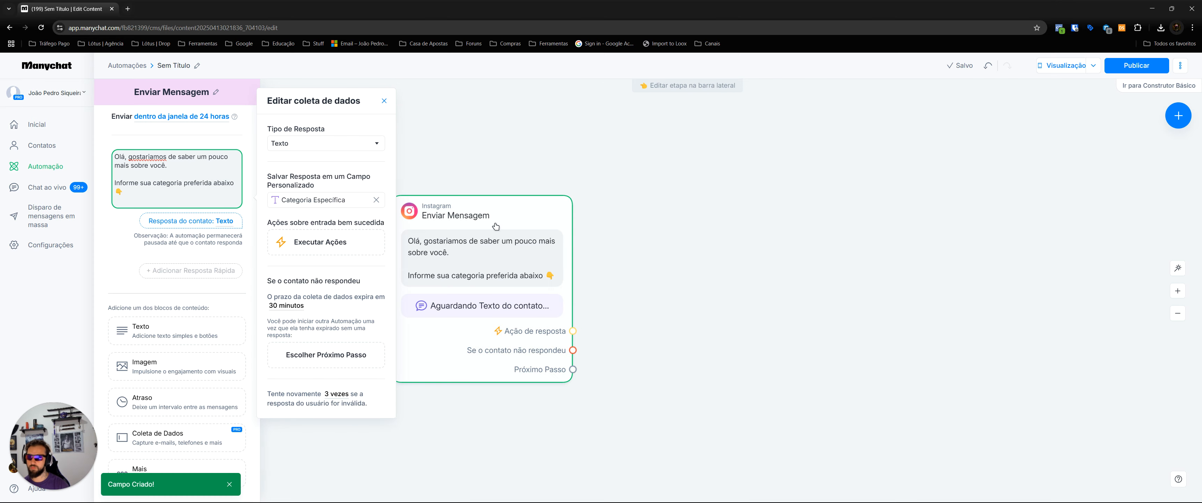
Step: Publish the automation and test it in the preview by answering the category question with "Livros"
{"action": "left_click", "coordinate": [676, 144]}
{"action": "left_click", "coordinate": [1134, 68]}
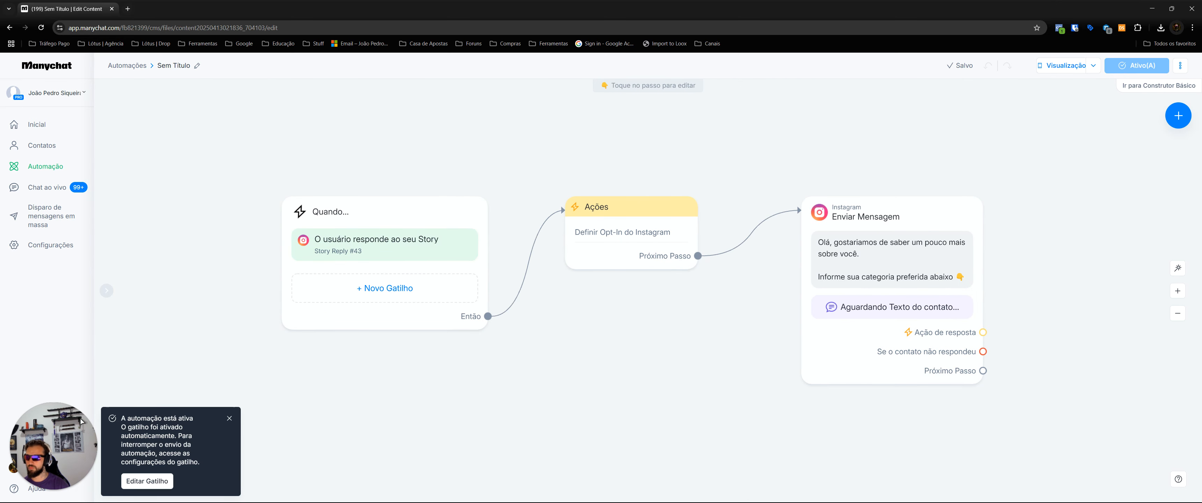
{"action": "left_click", "coordinate": [1074, 344]}
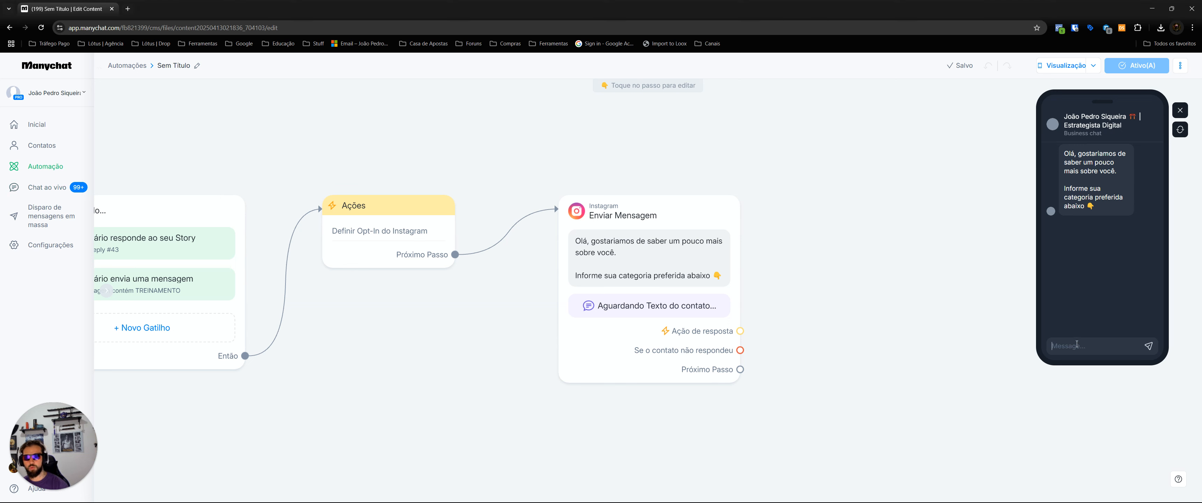
{"action": "left_click", "coordinate": [1083, 347]}
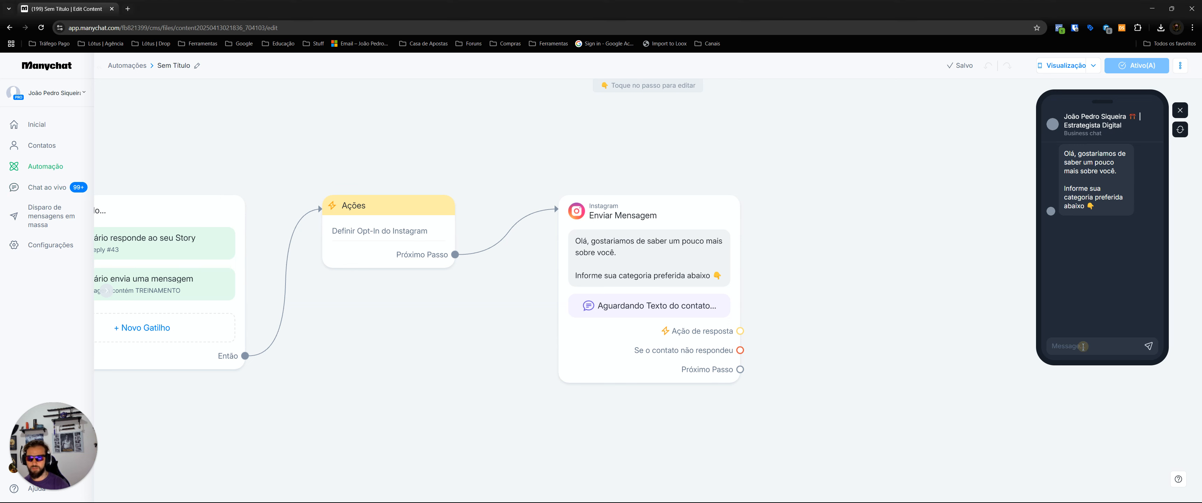
{"action": "type", "text": "Livros"}
{"action": "key", "text": "Return"}
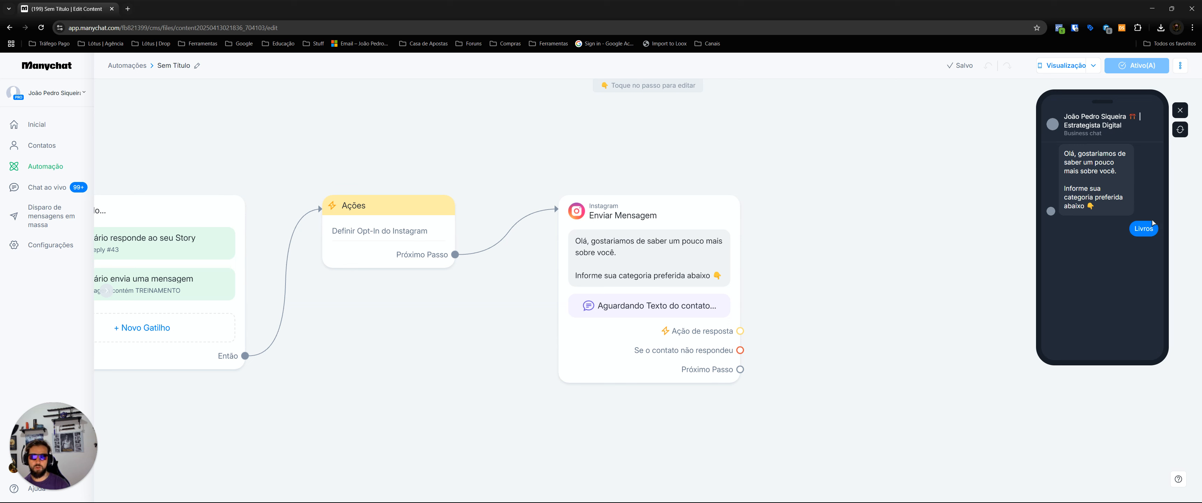
{"action": "left_click", "coordinate": [1136, 229]}
Step: Remove the paragraph "Informe sua categoria preferida abaixo" and its emoji from the Enviar Mensagem question
{"action": "left_click", "coordinate": [638, 269]}
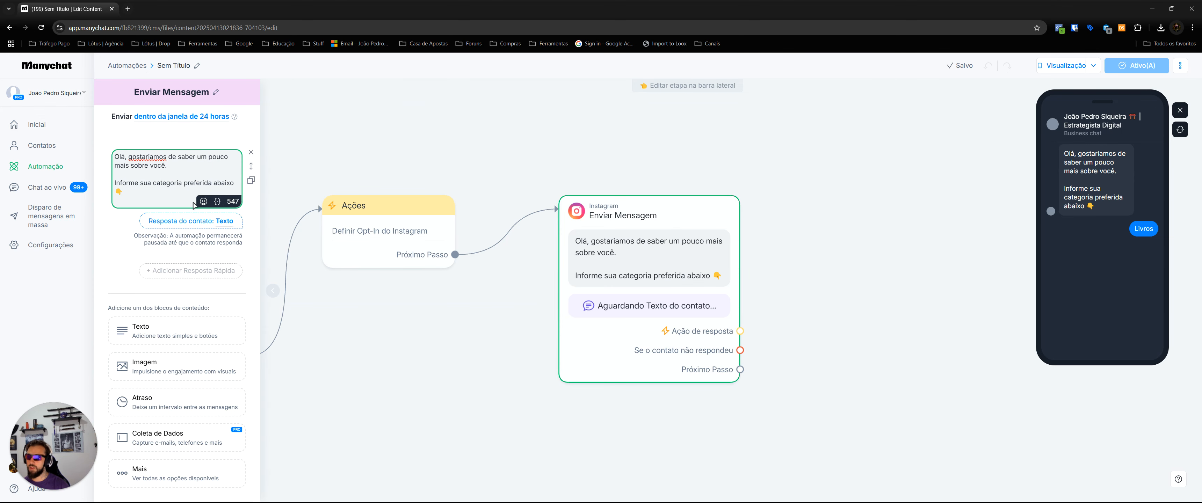
{"action": "left_click", "coordinate": [194, 220]}
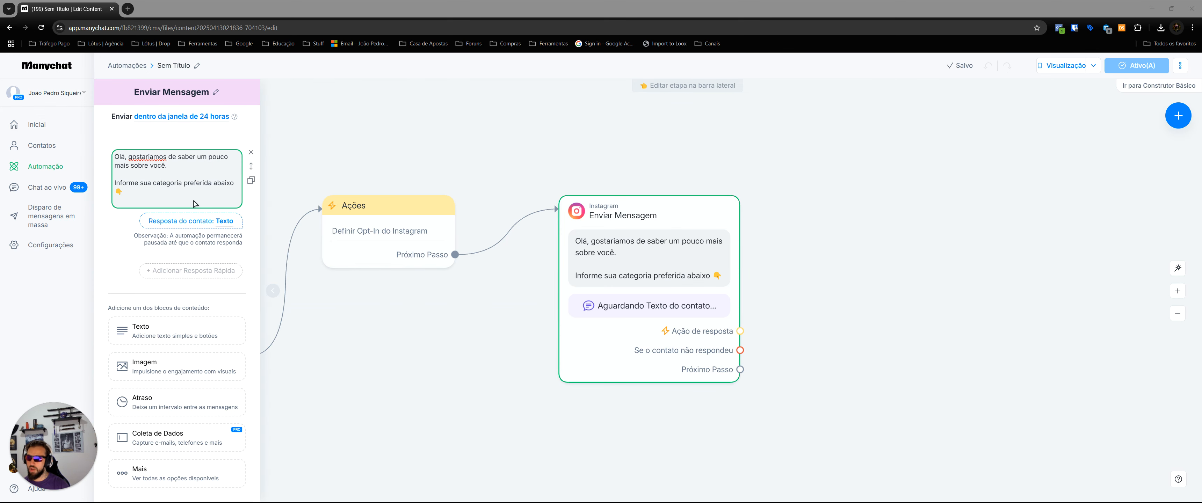
{"action": "left_click", "coordinate": [197, 201]}
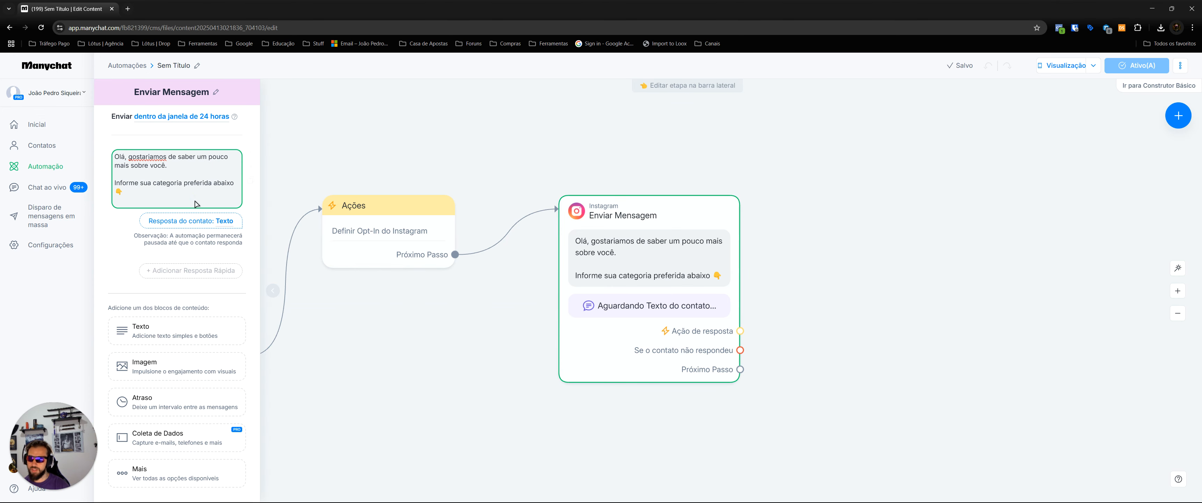
{"action": "left_click", "coordinate": [174, 194]}
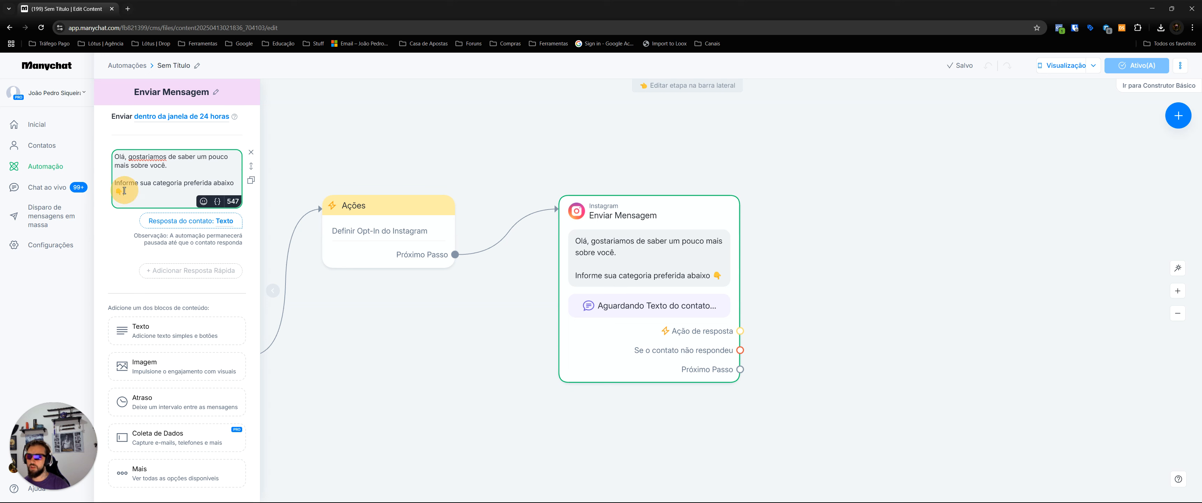
{"action": "triple_click", "coordinate": [116, 183]}
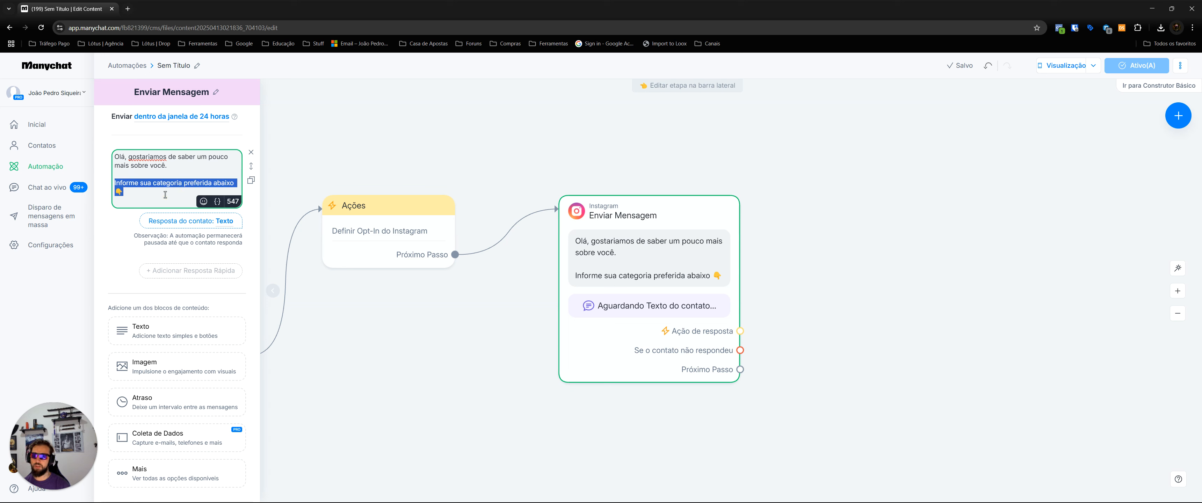
{"action": "key", "text": "BackSpace"}
{"action": "key", "text": "BackSpace"}
{"action": "key", "text": "BackSpace"}
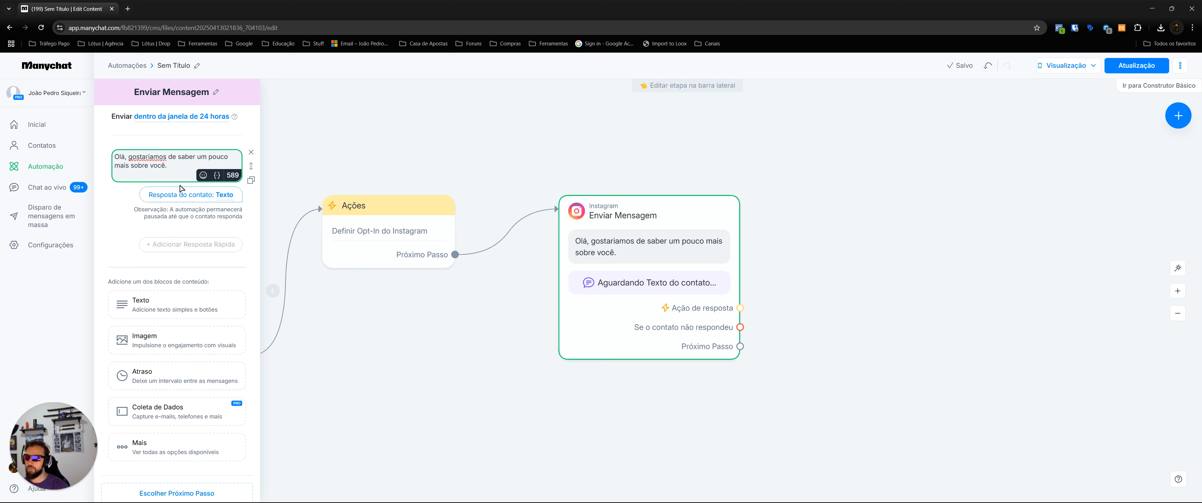
Step: Add a Texto block, copy the greeting from the data collection question into it, and delete the data collection block
{"action": "left_click", "coordinate": [177, 311]}
{"action": "left_click_drag", "start_coordinate": [115, 156], "coordinate": [182, 167]}
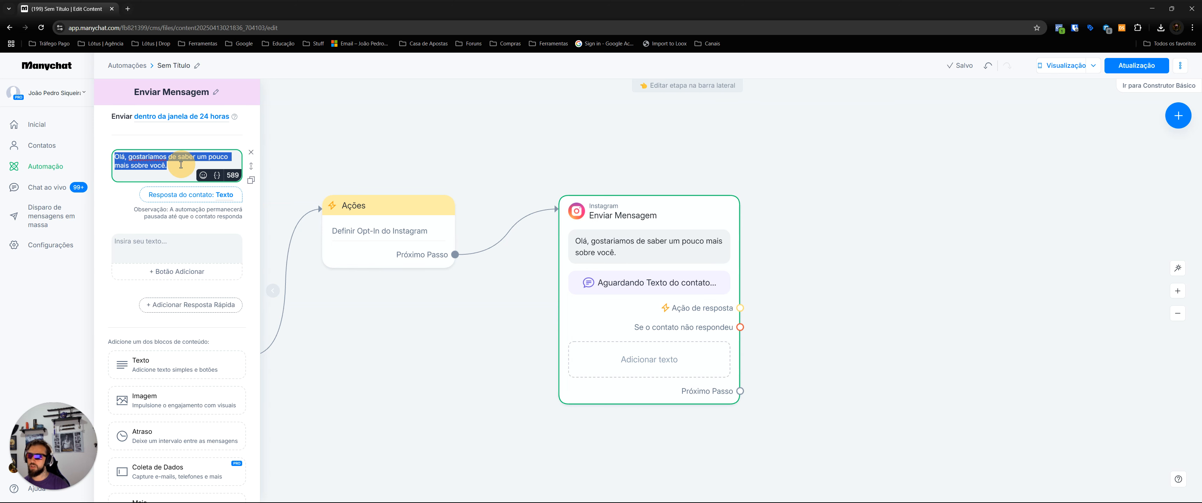
{"action": "right_click", "coordinate": [149, 159]}
{"action": "left_click", "coordinate": [183, 201]}
{"action": "left_click", "coordinate": [154, 245]}
{"action": "key", "text": "ctrl+v"}
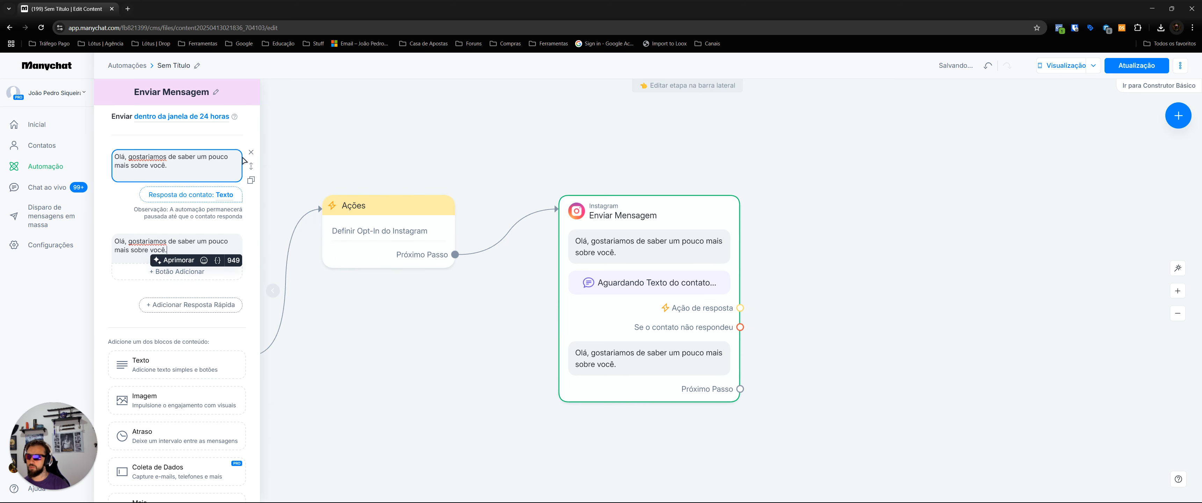
{"action": "left_click", "coordinate": [251, 152]}
{"action": "left_click", "coordinate": [672, 125]}
Step: Correct the spelling of "gostariamos" to "gostaríamos" in the message text
{"action": "right_click", "coordinate": [144, 155]}
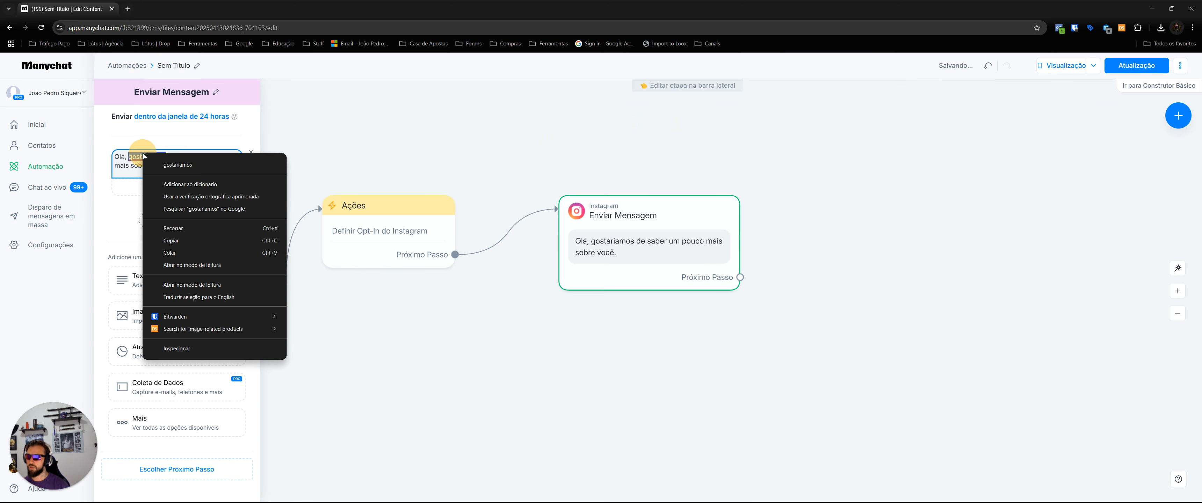
{"action": "left_click", "coordinate": [177, 165]}
{"action": "right_click", "coordinate": [160, 159]}
{"action": "left_click", "coordinate": [177, 161]}
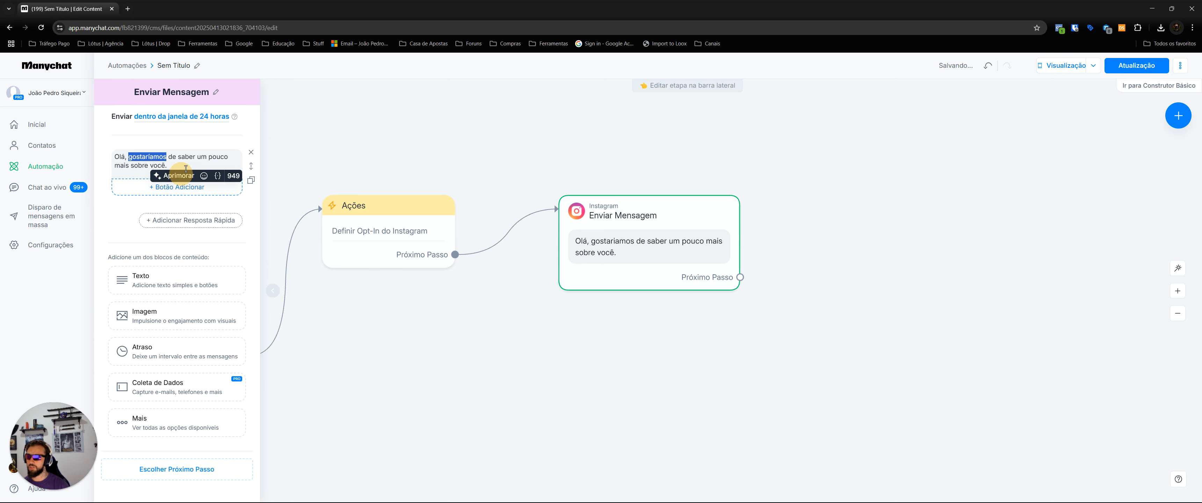
Step: Add a separate paragraph "Selecione uma das opções abaixo" to the message, ending it with the pointing-down emoji
{"action": "key", "text": "Return"}
{"action": "key", "text": "Return"}
{"action": "type", "text": "Selecione uma das opcoes abaixo"}
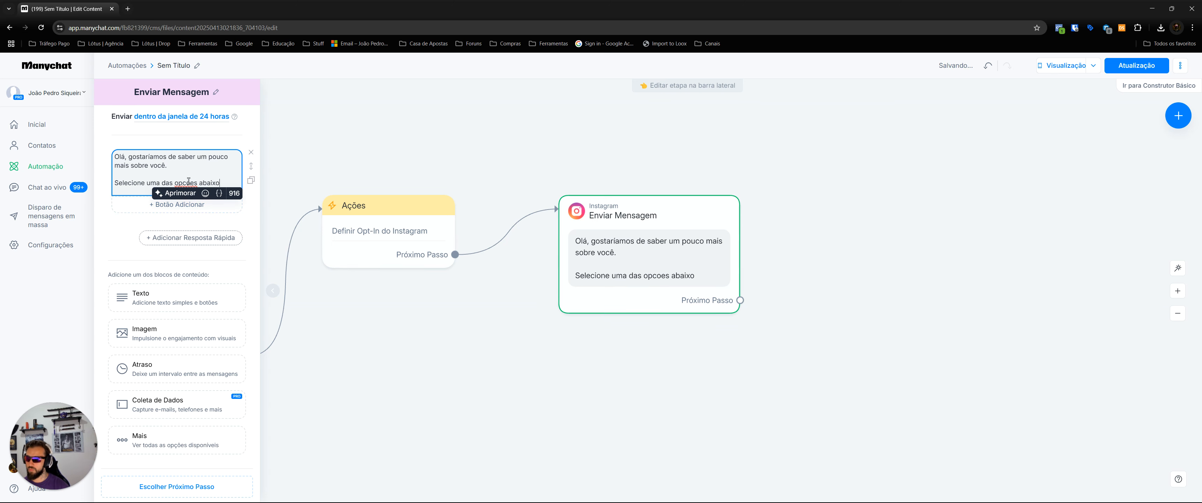
{"action": "right_click", "coordinate": [189, 181]}
{"action": "left_click", "coordinate": [191, 181]}
{"action": "right_click", "coordinate": [190, 181]}
{"action": "left_click", "coordinate": [206, 186]}
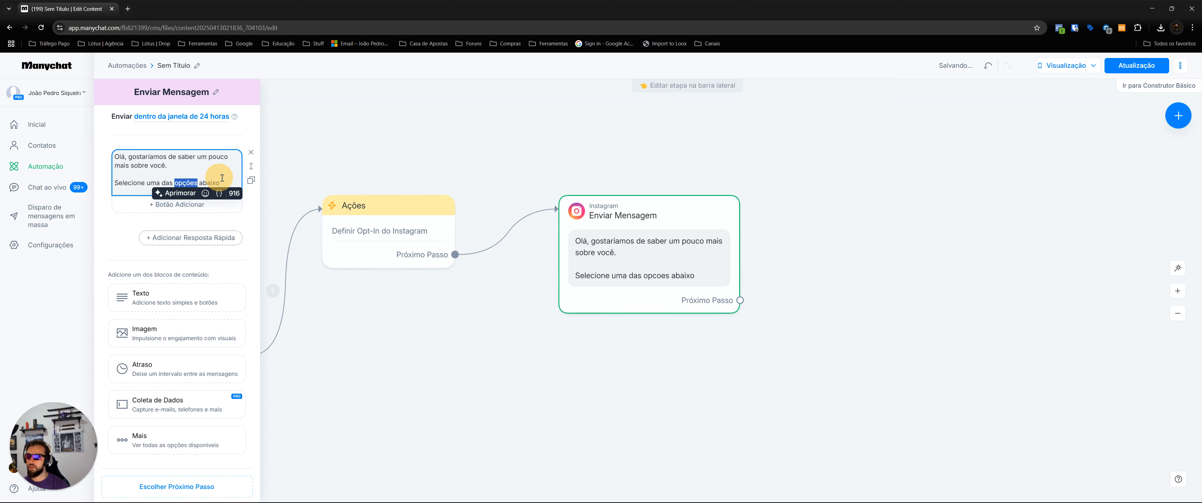
{"action": "left_click", "coordinate": [205, 193]}
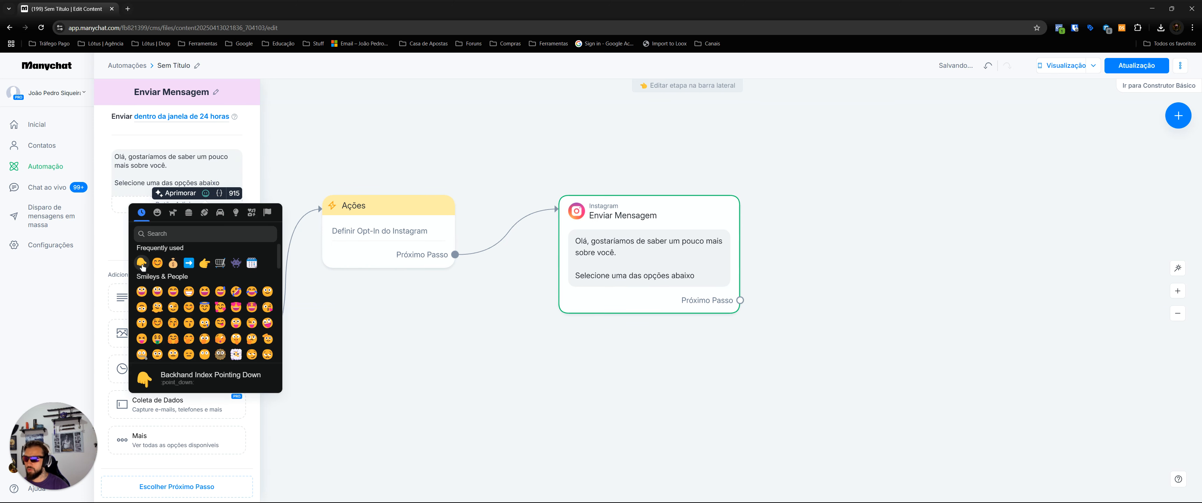
{"action": "left_click", "coordinate": [148, 265]}
Step: Add three buttons with their default titles below the message text
{"action": "left_click", "coordinate": [180, 210]}
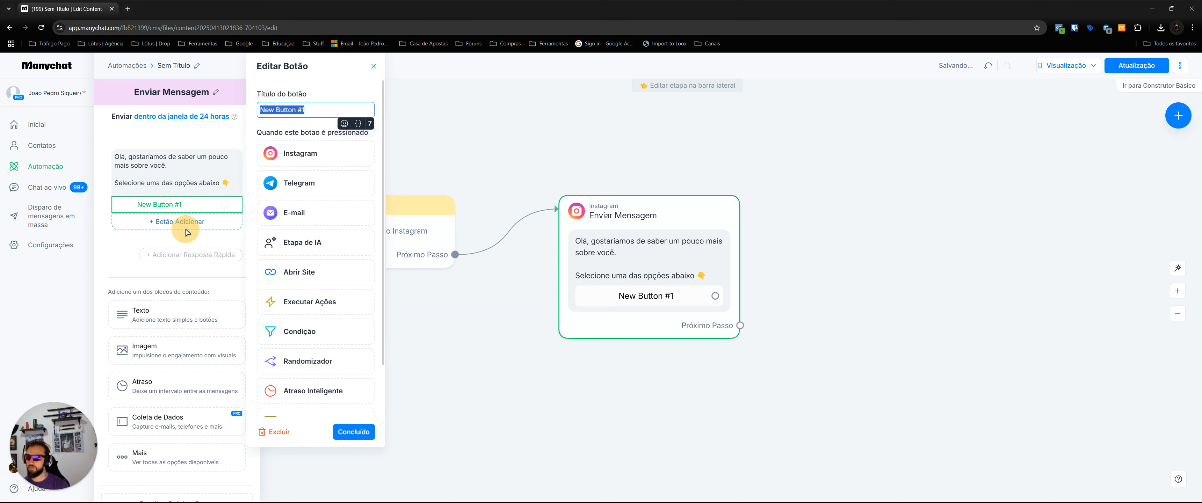
{"action": "left_click", "coordinate": [182, 222]}
{"action": "left_click", "coordinate": [178, 221]}
{"action": "left_click", "coordinate": [178, 240]}
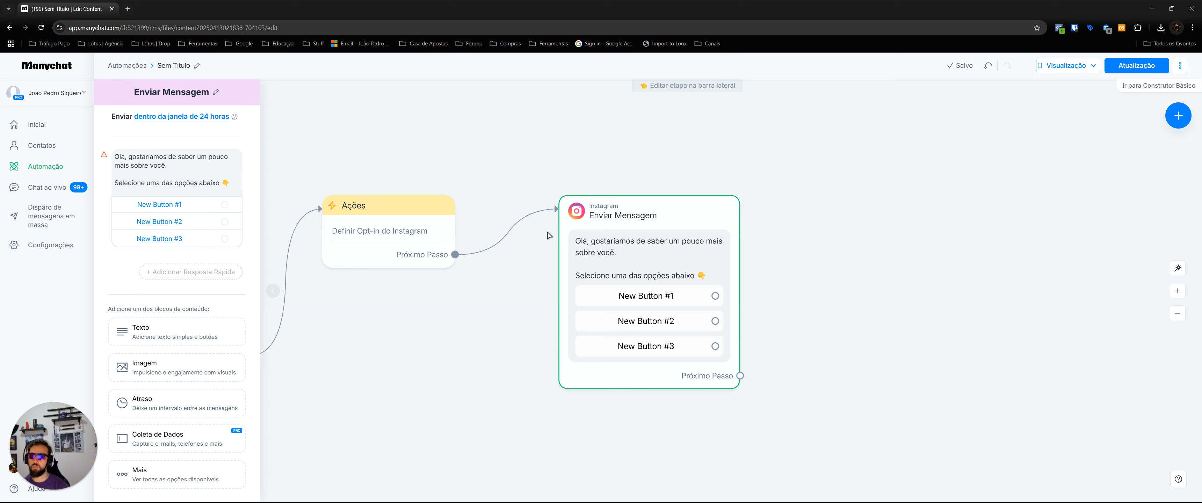
Step: Reposition the Enviar Mensagem block closer to the Ações block on the canvas
{"action": "left_click_drag", "start_coordinate": [630, 248], "coordinate": [601, 249]}
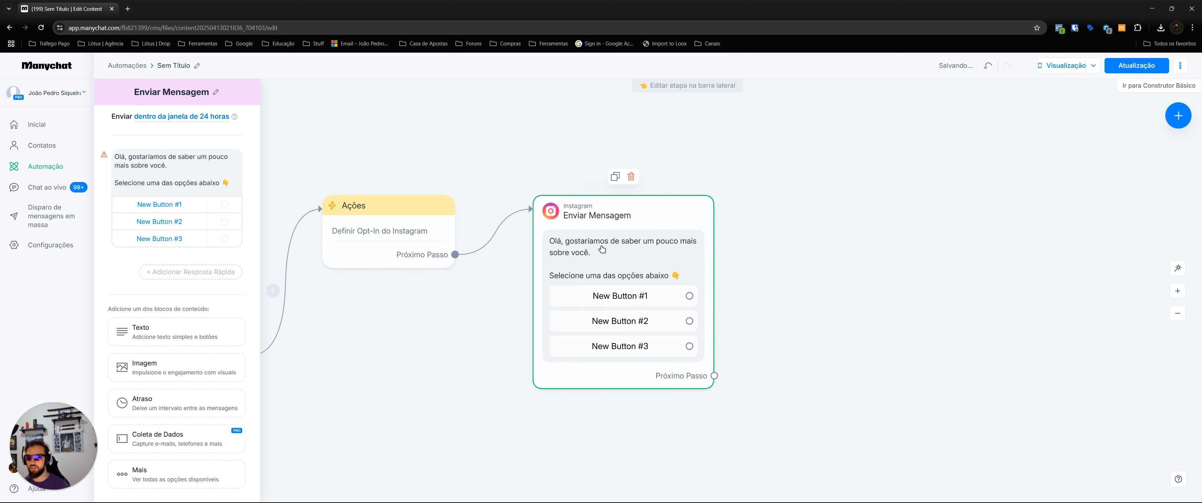
{"action": "left_click_drag", "start_coordinate": [367, 282], "coordinate": [466, 277]}
{"action": "left_click_drag", "start_coordinate": [541, 288], "coordinate": [464, 309]}
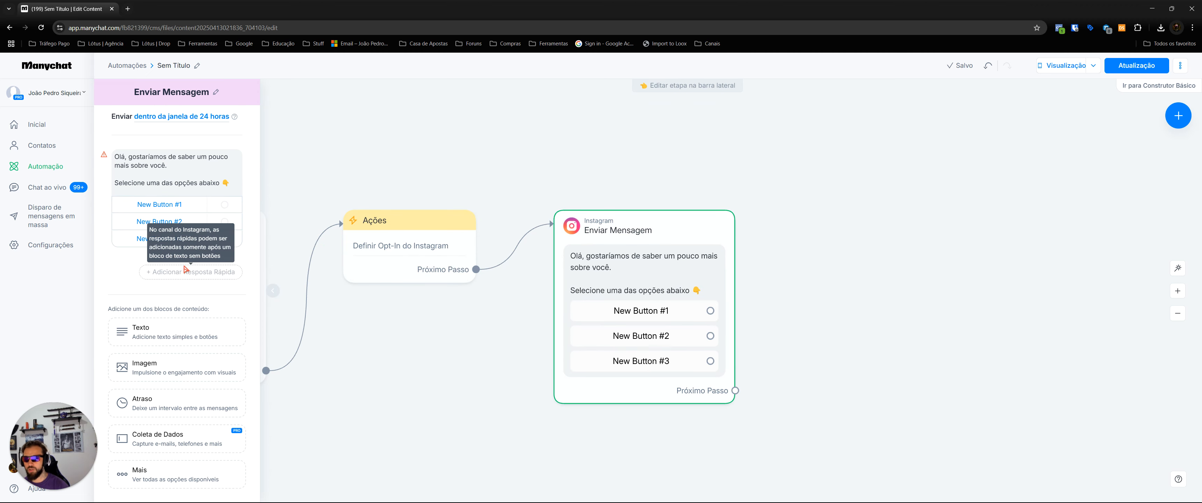
Step: Delete all three buttons from the message text block
{"action": "left_click", "coordinate": [147, 203]}
{"action": "left_click", "coordinate": [276, 431]}
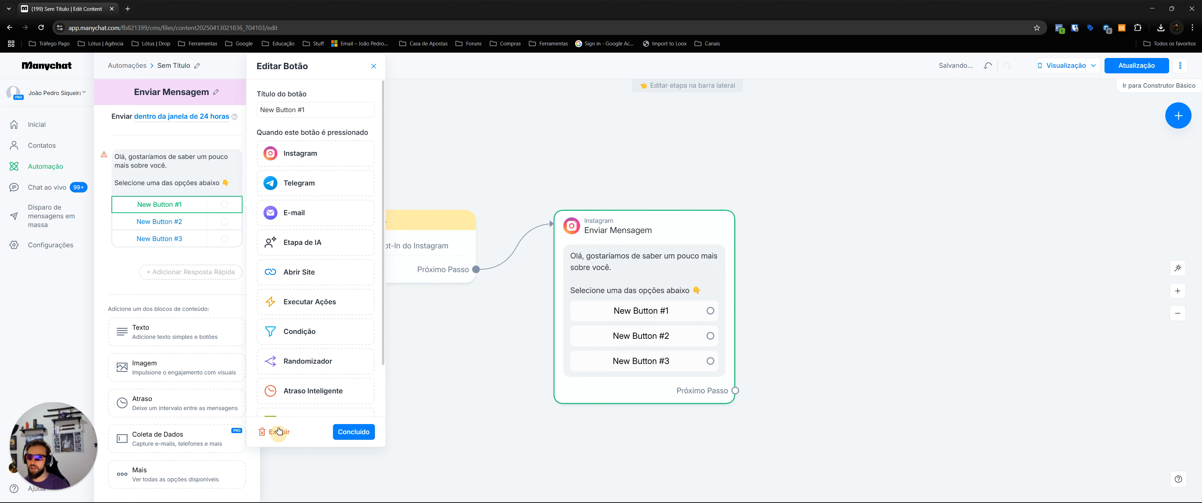
{"action": "left_click", "coordinate": [163, 206]}
{"action": "left_click", "coordinate": [267, 432]}
{"action": "left_click", "coordinate": [161, 204]}
{"action": "left_click", "coordinate": [272, 432]}
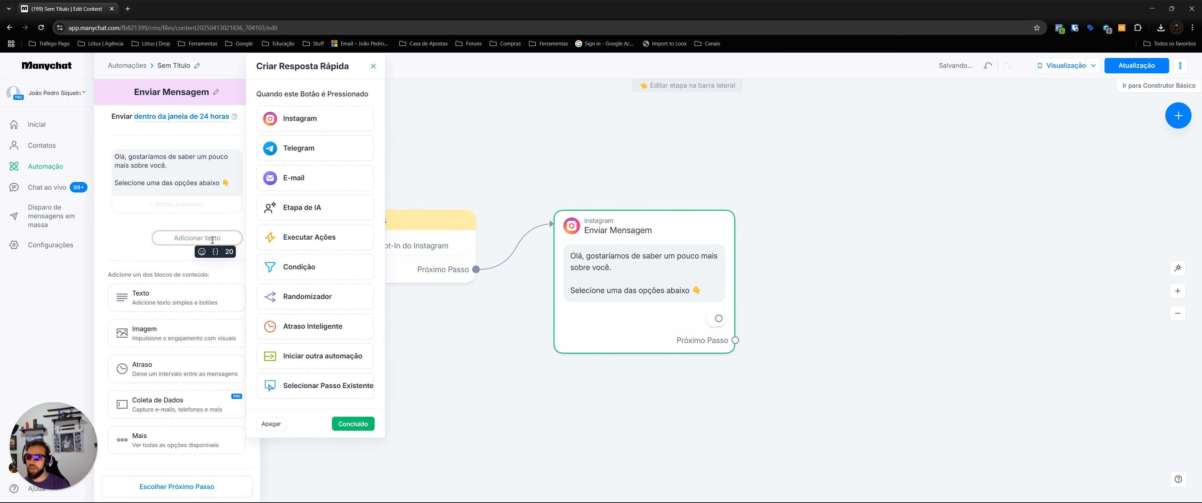
Step: Check the first option in the exercise notes and title the new quick reply "Eletronicos"
{"action": "key", "text": "alt+Tab"}
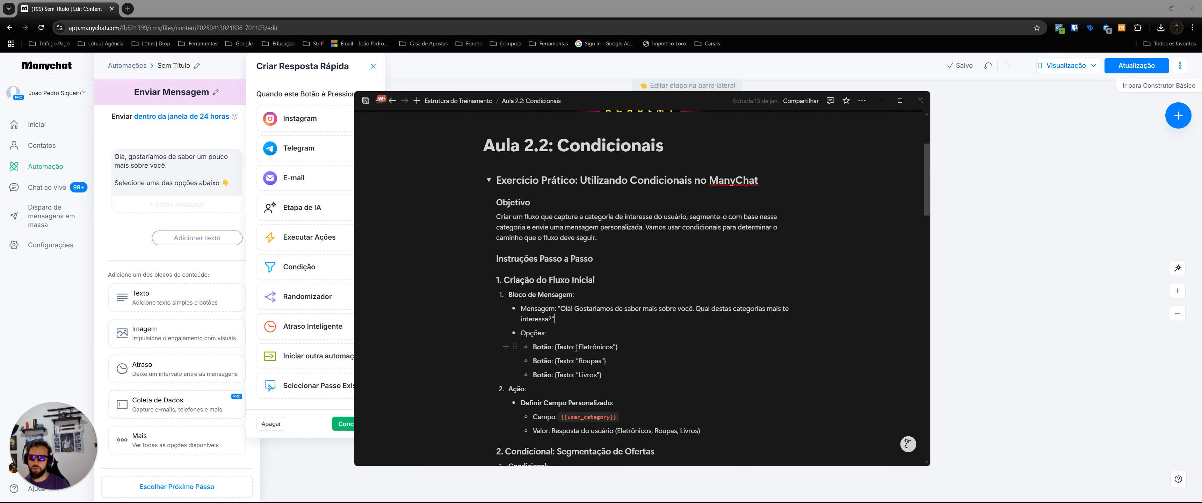
{"action": "key", "text": "alt+Tab"}
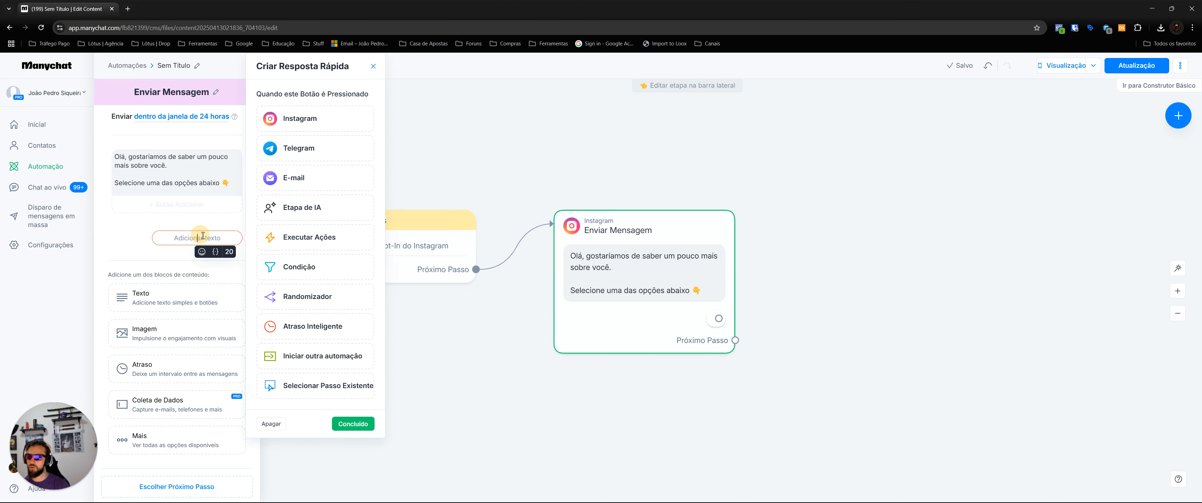
{"action": "type", "text": "Eletr"}
{"action": "type", "text": "onico"}
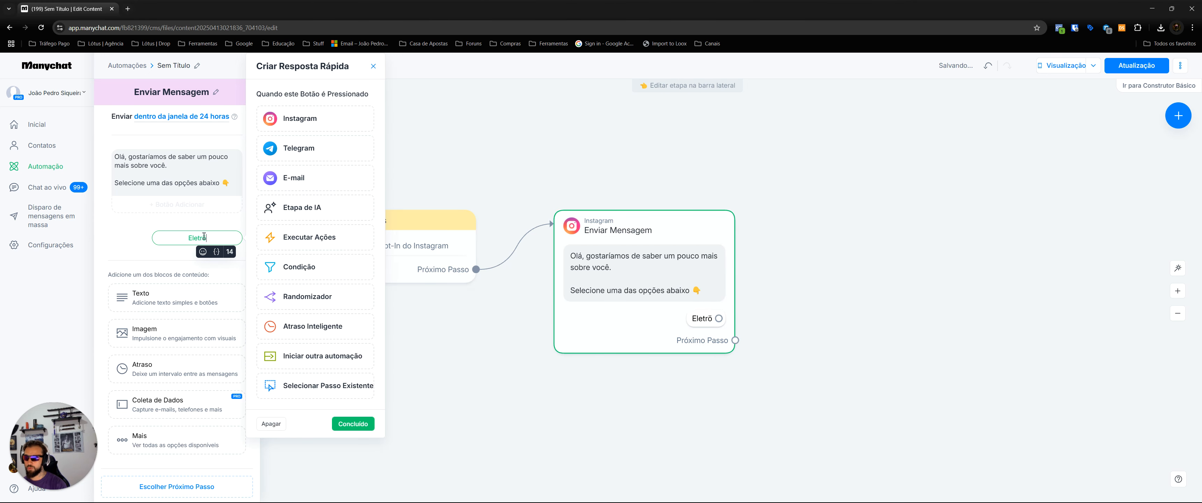
{"action": "key", "text": "BackSpace"}
{"action": "key", "text": "BackSpace"}
{"action": "key", "text": "BackSpace"}
{"action": "key", "text": "BackSpace"}
{"action": "key", "text": "BackSpace"}
{"action": "type", "text": "onicos"}
{"action": "left_click", "coordinate": [207, 221]}
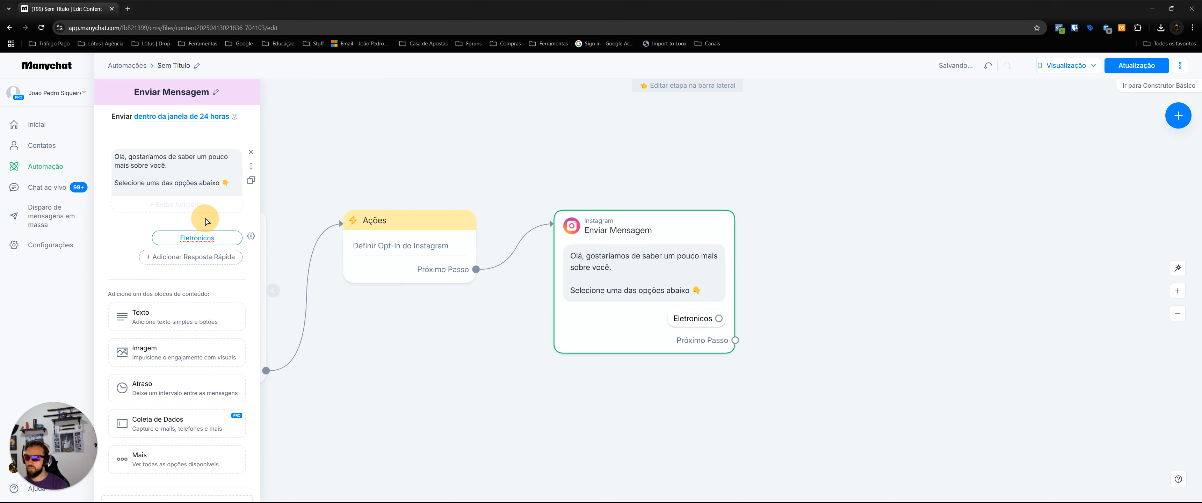
Step: Add two more quick replies titled "Roupas" and "Livros" to the message and finish editing them
{"action": "left_click", "coordinate": [192, 257]}
{"action": "type", "text": "Roupas"}
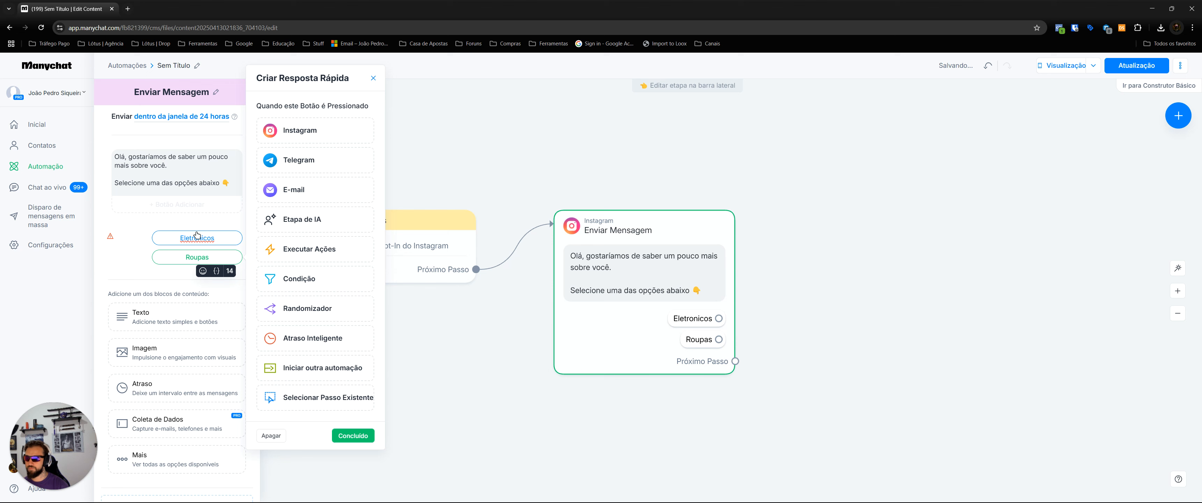
{"action": "left_click", "coordinate": [193, 275]}
{"action": "type", "text": "Livros"}
{"action": "left_click", "coordinate": [353, 455]}
{"action": "left_click", "coordinate": [424, 350]}
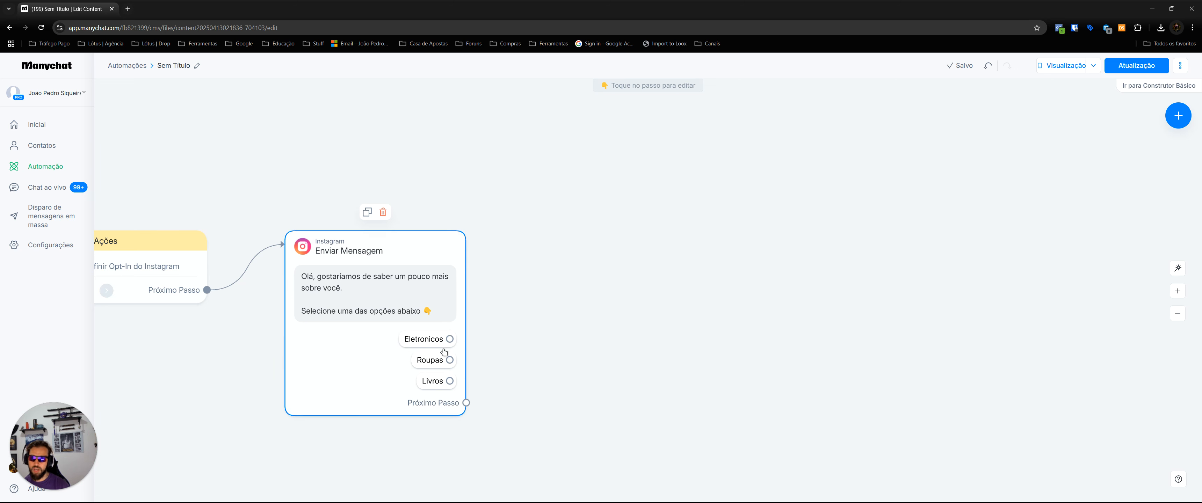
Step: Link the Eletronicos reply to a new Ações block containing a "Definir campo do usuário" action
{"action": "left_click_drag", "start_coordinate": [450, 339], "coordinate": [569, 265]}
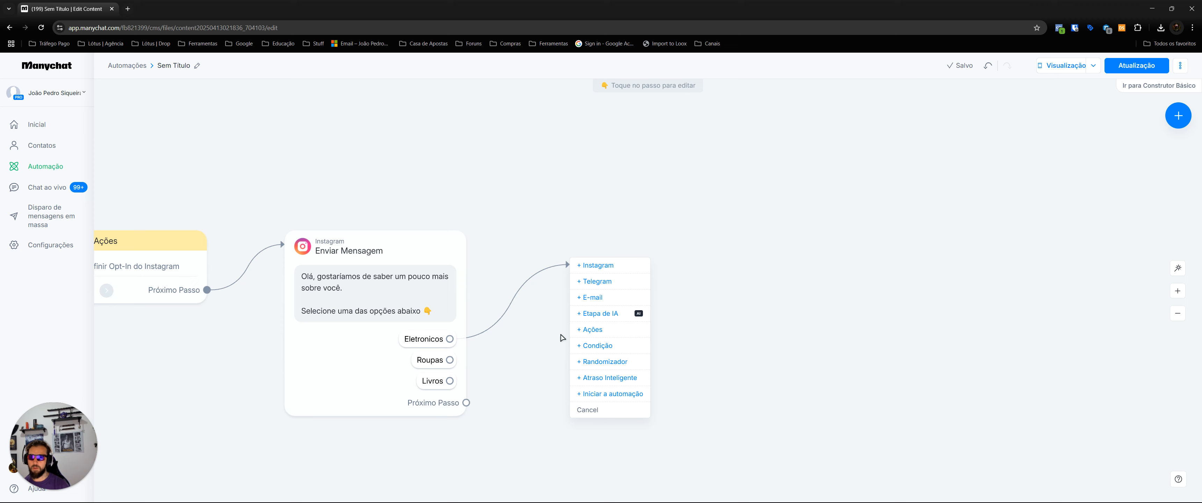
{"action": "left_click", "coordinate": [591, 330]}
{"action": "left_click", "coordinate": [177, 141]}
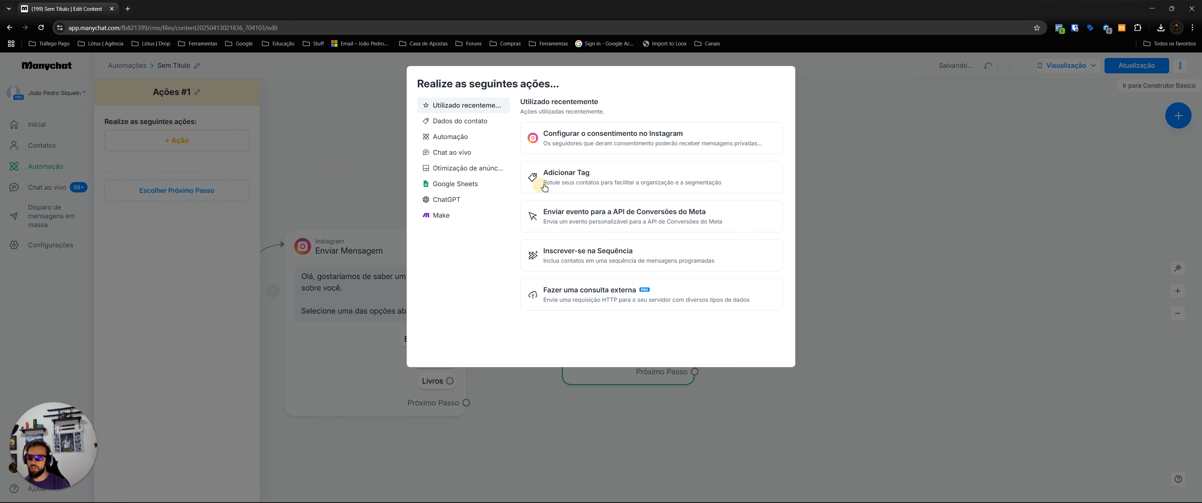
{"action": "left_click", "coordinate": [468, 122]}
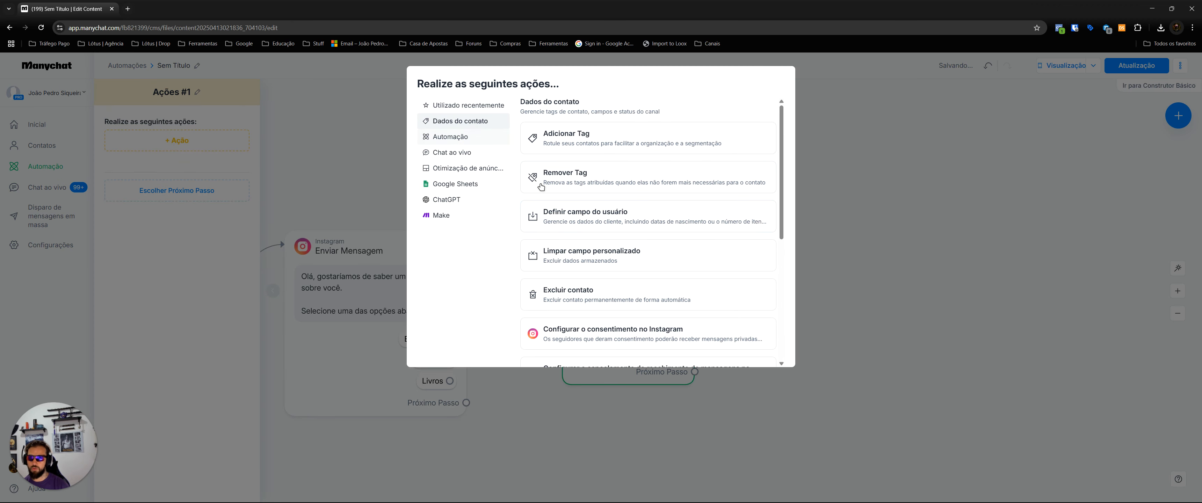
{"action": "left_click", "coordinate": [587, 213]}
Step: Set the action to store the system field "Última Entrada de Texto" in the user field Categoria Específica
{"action": "left_click", "coordinate": [174, 156]}
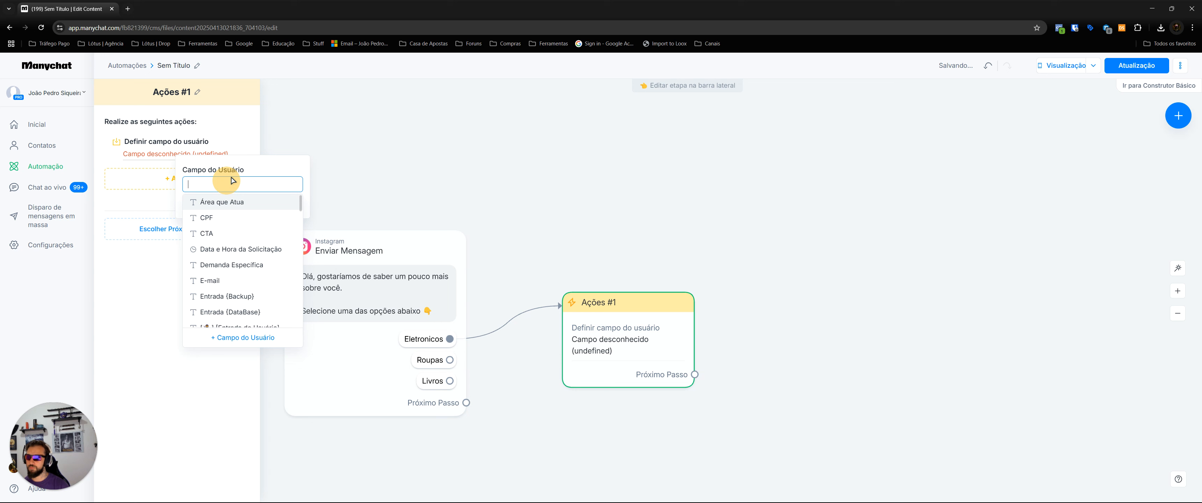
{"action": "type", "text": "Cate"}
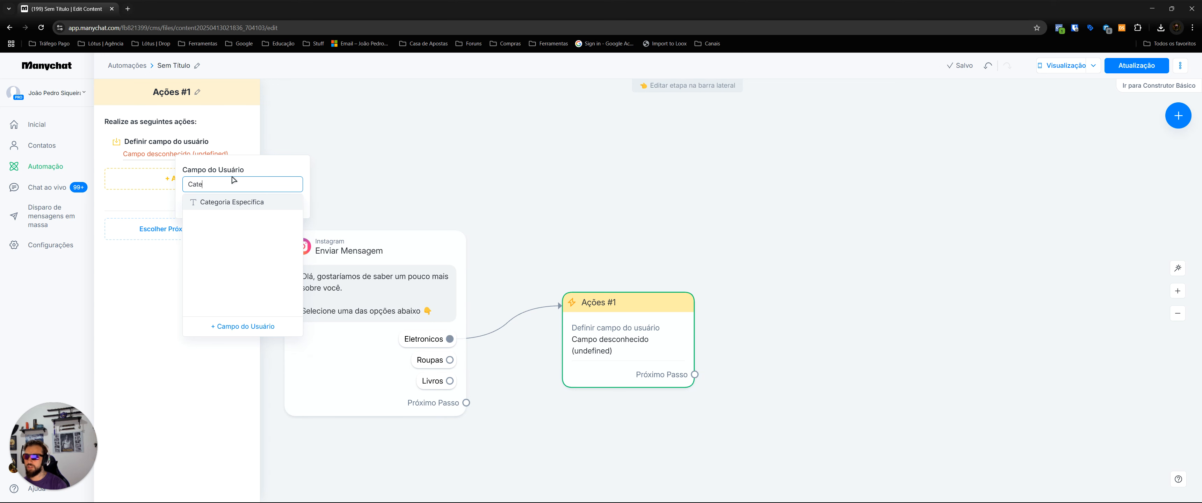
{"action": "key", "text": "Return"}
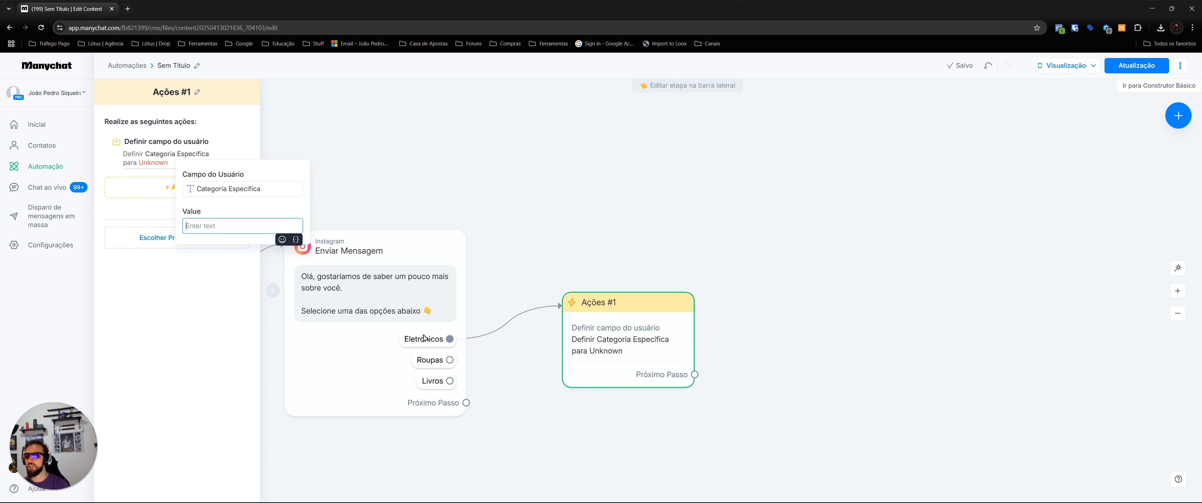
{"action": "left_click", "coordinate": [295, 240]}
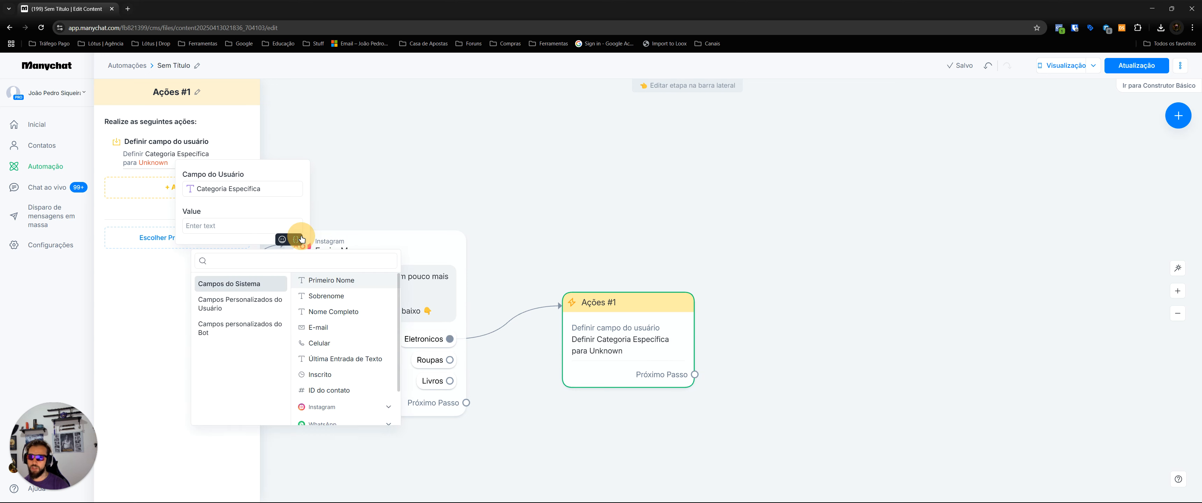
{"action": "left_click", "coordinate": [339, 359]}
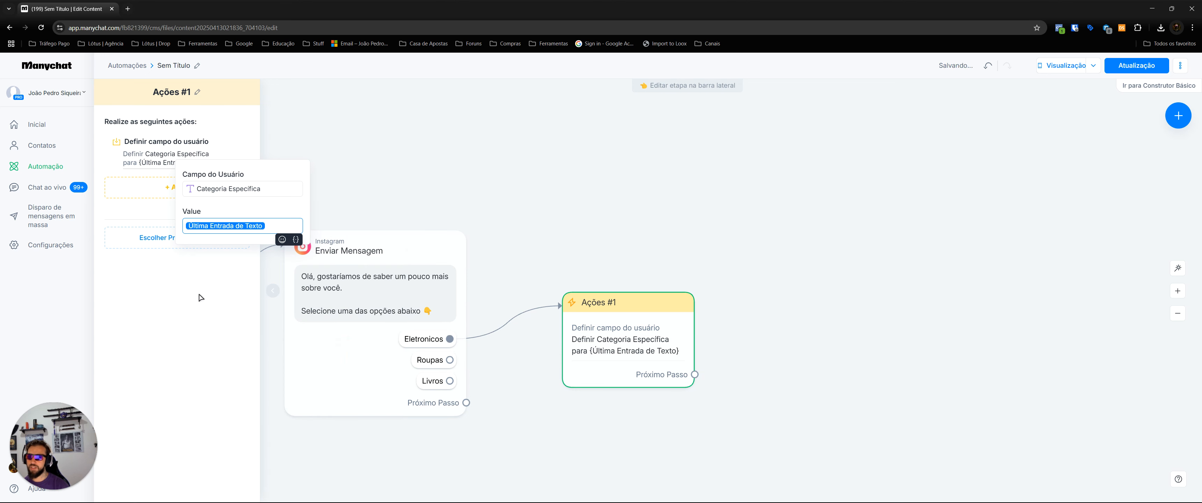
Step: Connect the Roupas and Livros replies to the Ações #1 block and reposition that block beside the message
{"action": "left_click", "coordinate": [502, 203]}
{"action": "left_click_drag", "start_coordinate": [449, 360], "coordinate": [578, 329]}
{"action": "left_click_drag", "start_coordinate": [449, 381], "coordinate": [606, 300]}
{"action": "left_click_drag", "start_coordinate": [621, 262], "coordinate": [570, 264]}
{"action": "left_click_drag", "start_coordinate": [568, 336], "coordinate": [542, 335]}
{"action": "left_click", "coordinate": [388, 393]}
{"action": "left_click", "coordinate": [517, 347]}
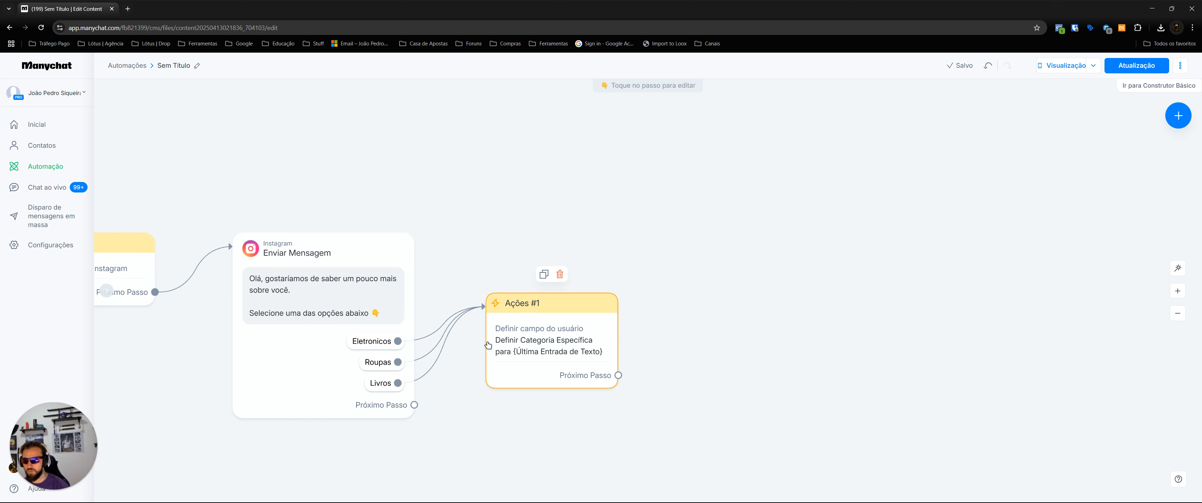
{"action": "left_click_drag", "start_coordinate": [488, 345], "coordinate": [480, 363]}
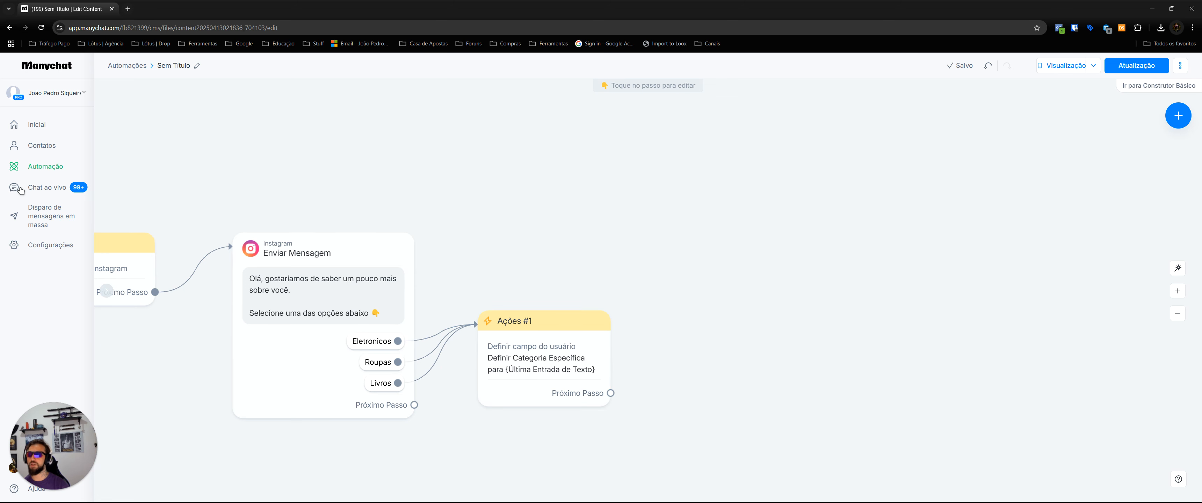
Step: Review the conditional segmentation instructions in the exercise notes and add a Condição block as the next step of Ações #1
{"action": "key", "text": "alt+Tab"}
{"action": "scroll", "coordinate": [580, 283], "scroll_direction": "up", "scroll_amount": 1}
{"action": "scroll", "coordinate": [516, 199], "scroll_direction": "down", "scroll_amount": 1}
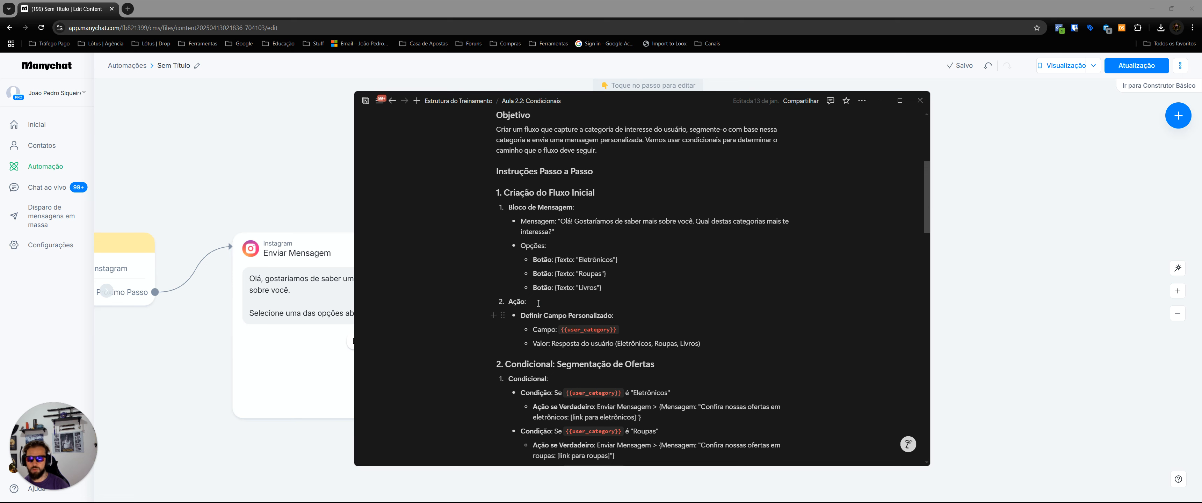
{"action": "scroll", "coordinate": [526, 303], "scroll_direction": "down", "scroll_amount": 1}
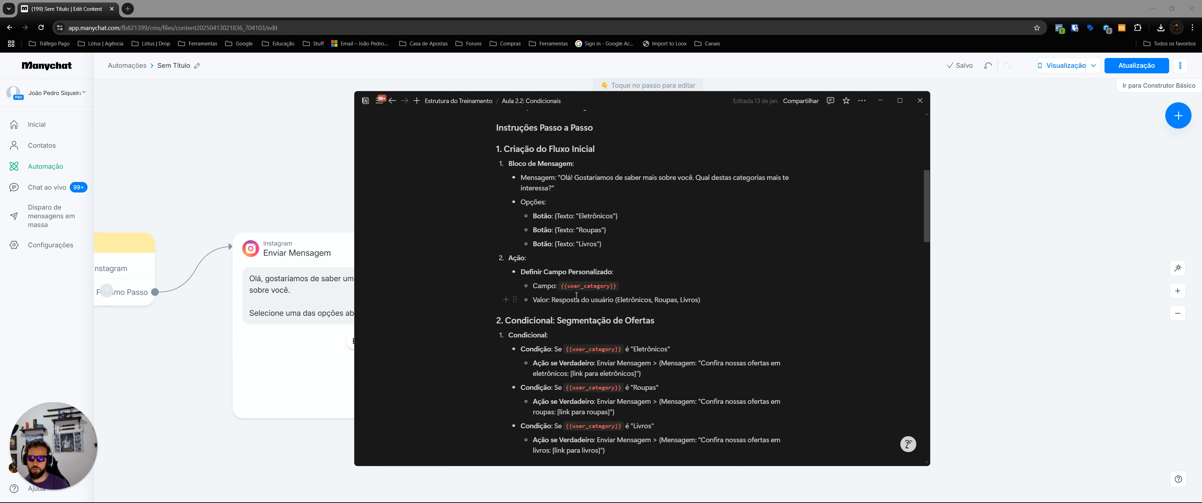
{"action": "scroll", "coordinate": [540, 316], "scroll_direction": "down", "scroll_amount": 1}
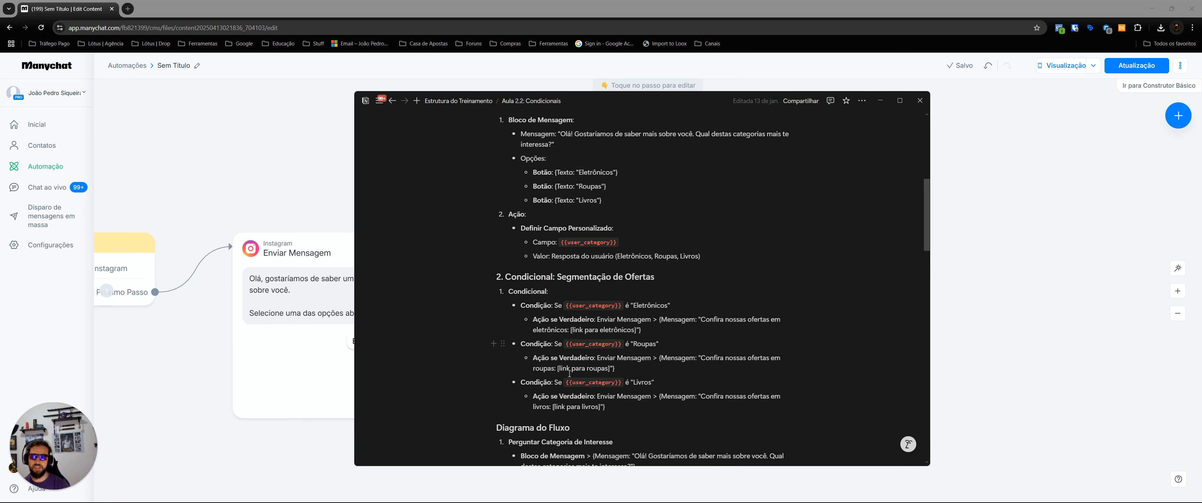
{"action": "left_click", "coordinate": [321, 171]}
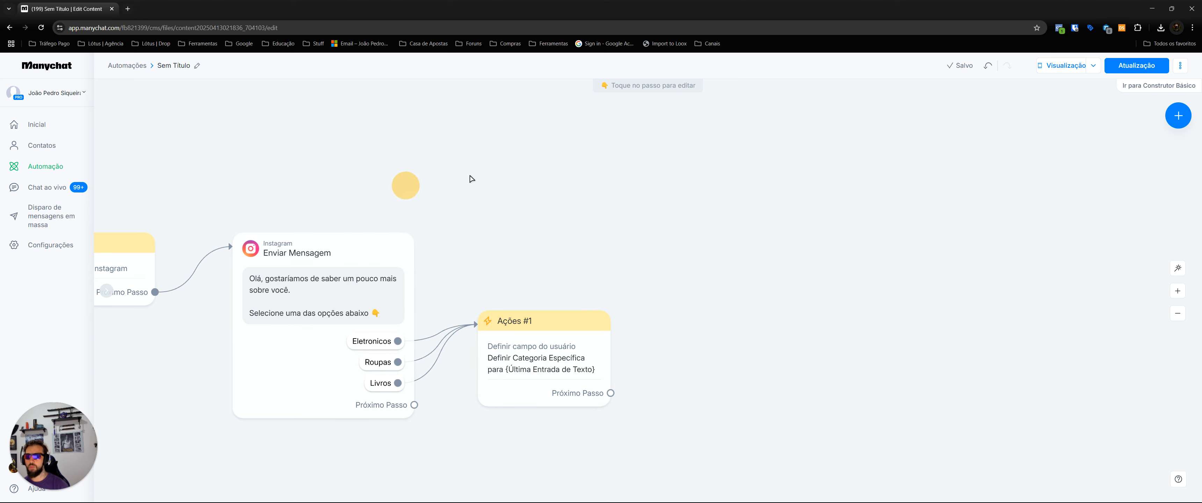
{"action": "left_click_drag", "start_coordinate": [490, 170], "coordinate": [369, 160]}
{"action": "left_click_drag", "start_coordinate": [425, 346], "coordinate": [435, 305]}
{"action": "left_click_drag", "start_coordinate": [500, 342], "coordinate": [627, 184]}
{"action": "left_click", "coordinate": [656, 281]}
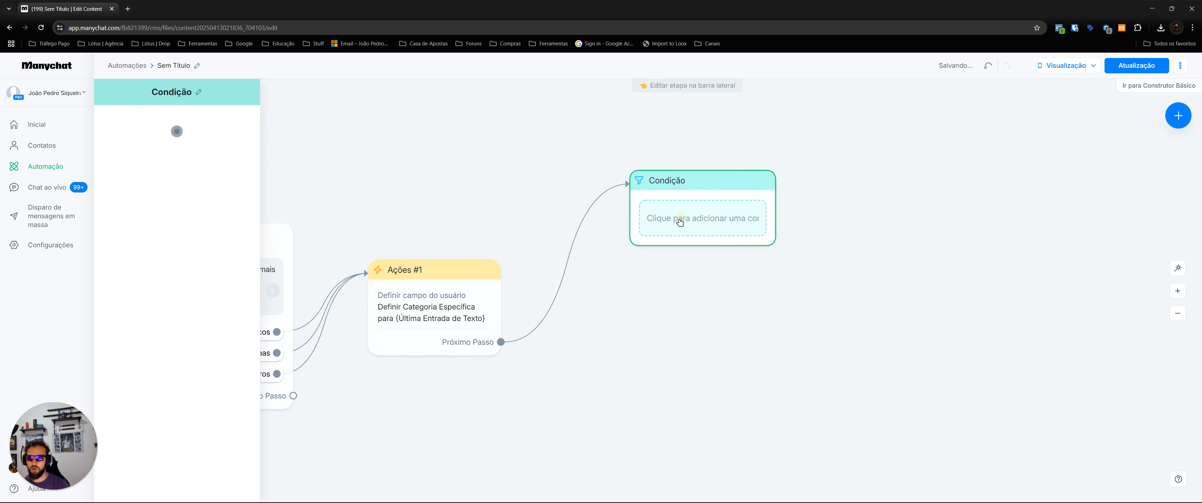
{"action": "left_click", "coordinate": [183, 160]}
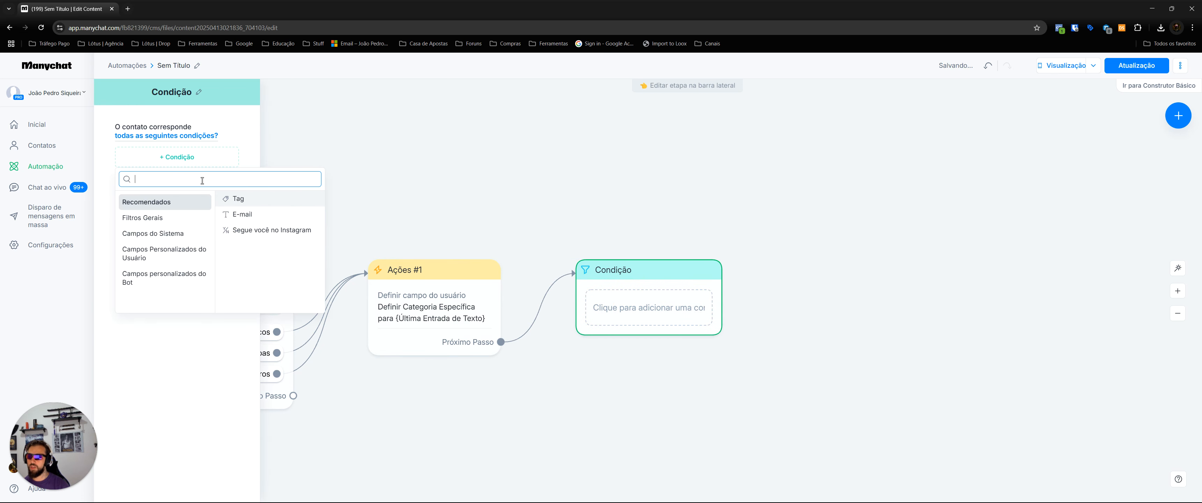
{"action": "type", "text": "cate"}
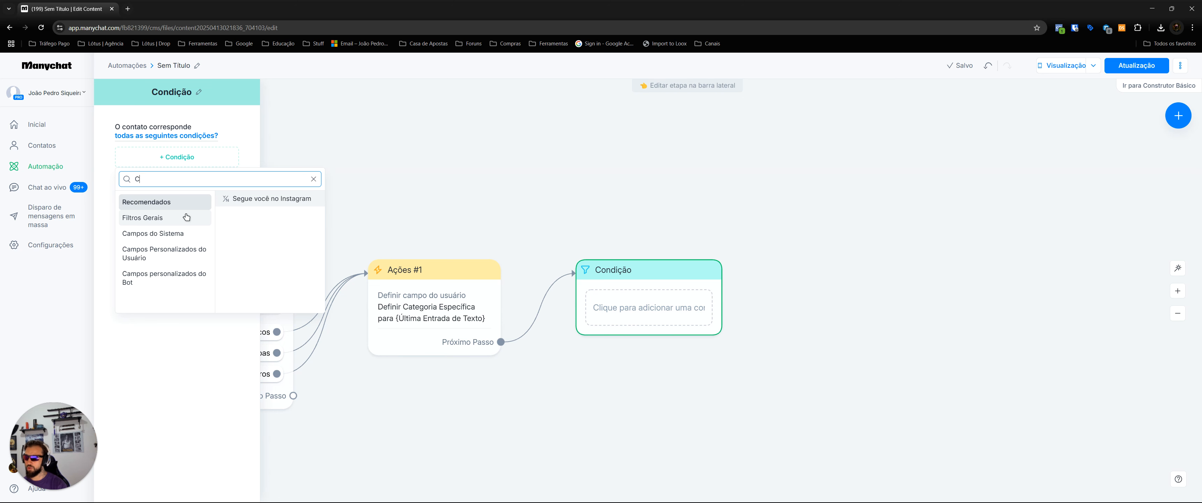
{"action": "key", "text": "BackSpace"}
{"action": "key", "text": "BackSpace"}
{"action": "key", "text": "BackSpace"}
{"action": "key", "text": "BackSpace"}
{"action": "type", "text": "Cate"}
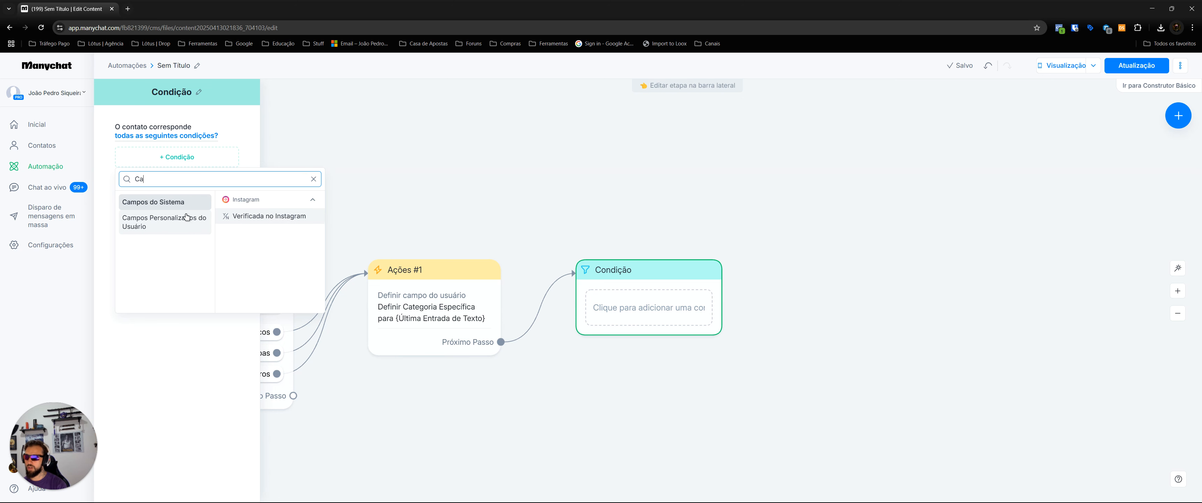
{"action": "key", "text": "Return"}
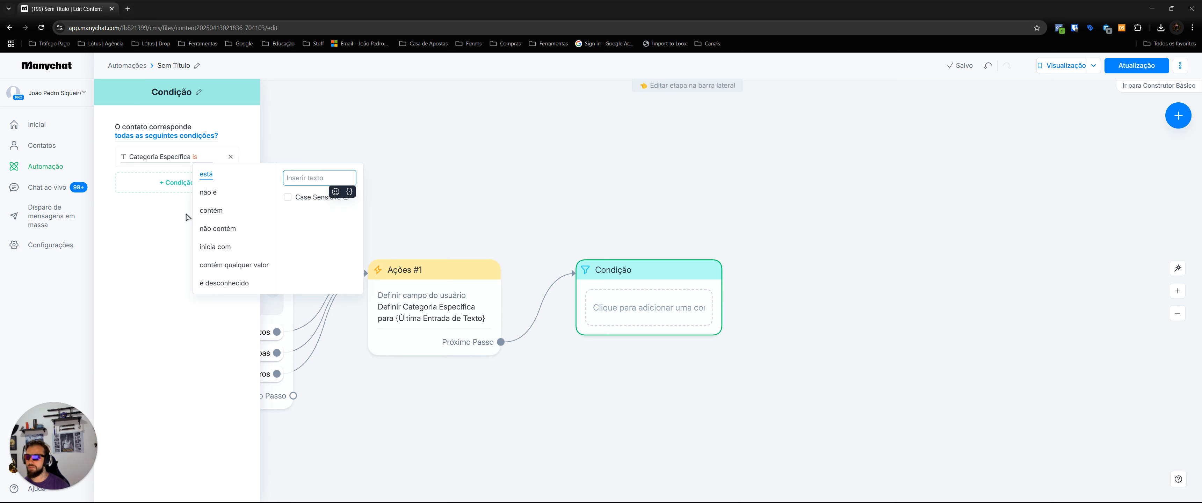
{"action": "left_click", "coordinate": [185, 217]}
Step: Add a condition to the Condição block that Categoria Específica "está" Eletronicos
{"action": "left_click", "coordinate": [177, 157]}
{"action": "type", "text": "cate"}
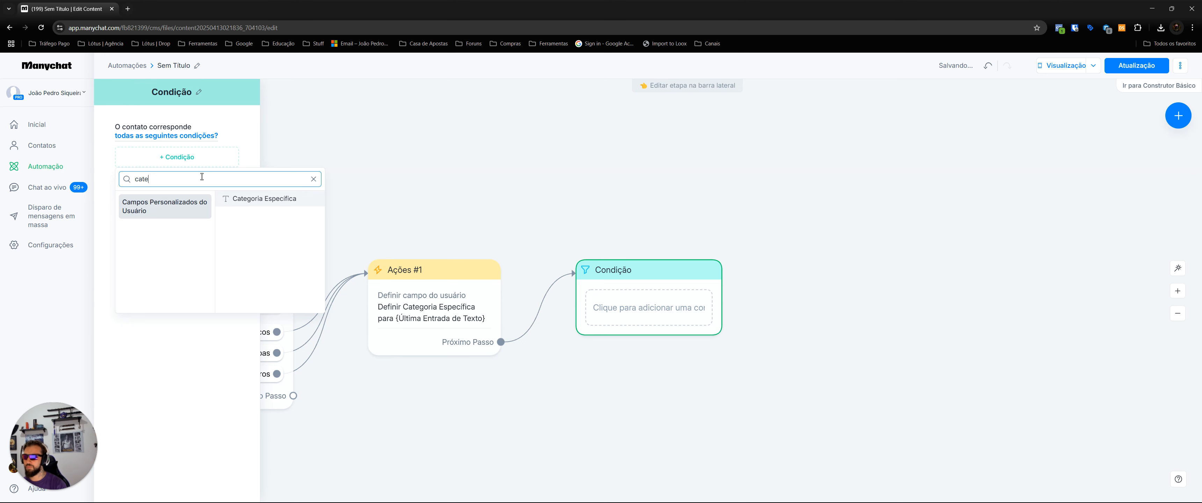
{"action": "key", "text": "Return"}
{"action": "left_click", "coordinate": [310, 176]}
{"action": "type", "text": "Eletronicos"}
{"action": "left_click", "coordinate": [360, 144]}
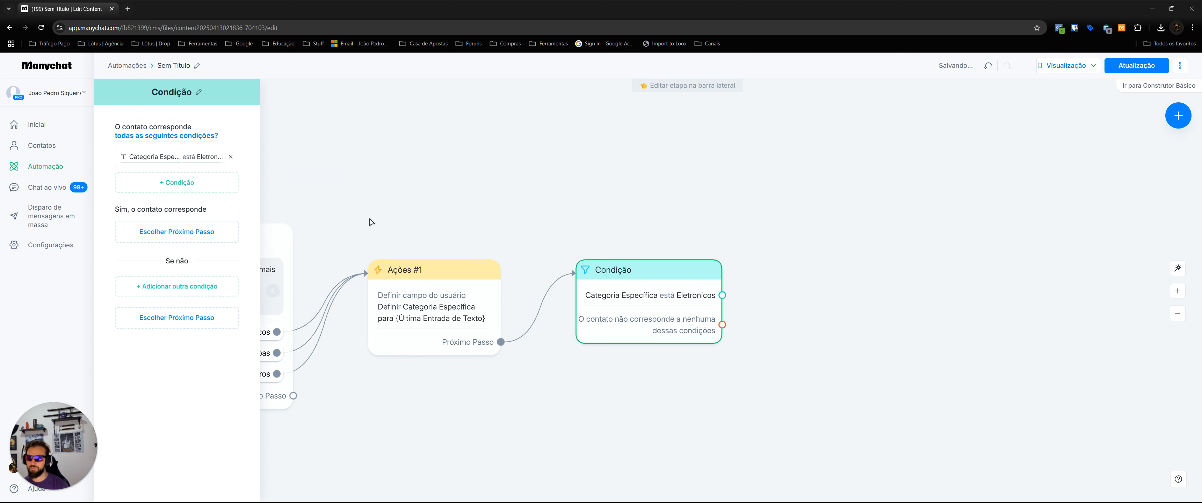
{"action": "left_click_drag", "start_coordinate": [689, 289], "coordinate": [828, 156]}
{"action": "left_click", "coordinate": [616, 170]}
{"action": "left_click", "coordinate": [689, 270]}
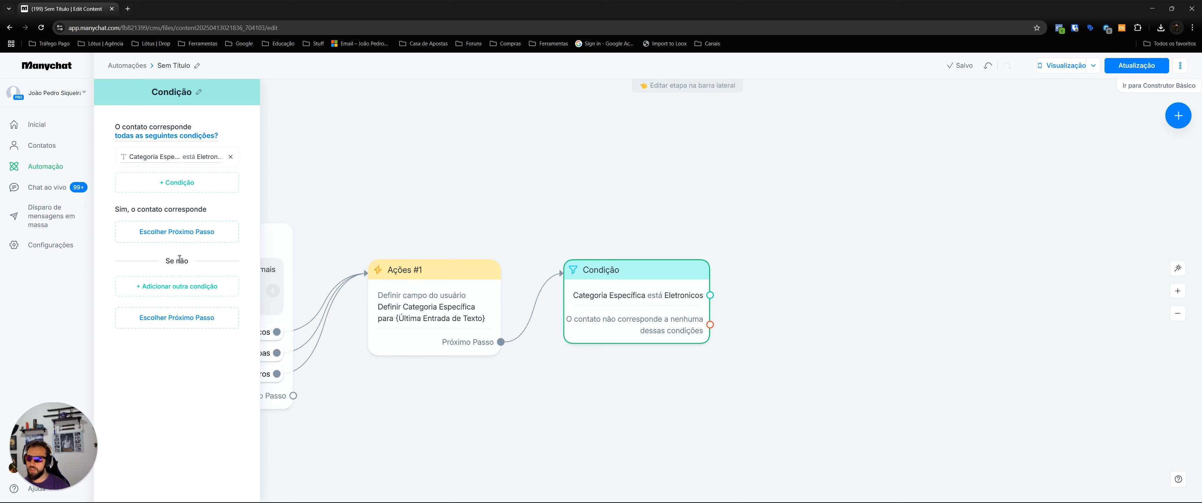
{"action": "left_click_drag", "start_coordinate": [709, 295], "coordinate": [798, 192]}
{"action": "left_click", "coordinate": [473, 245]}
{"action": "left_click", "coordinate": [608, 298]}
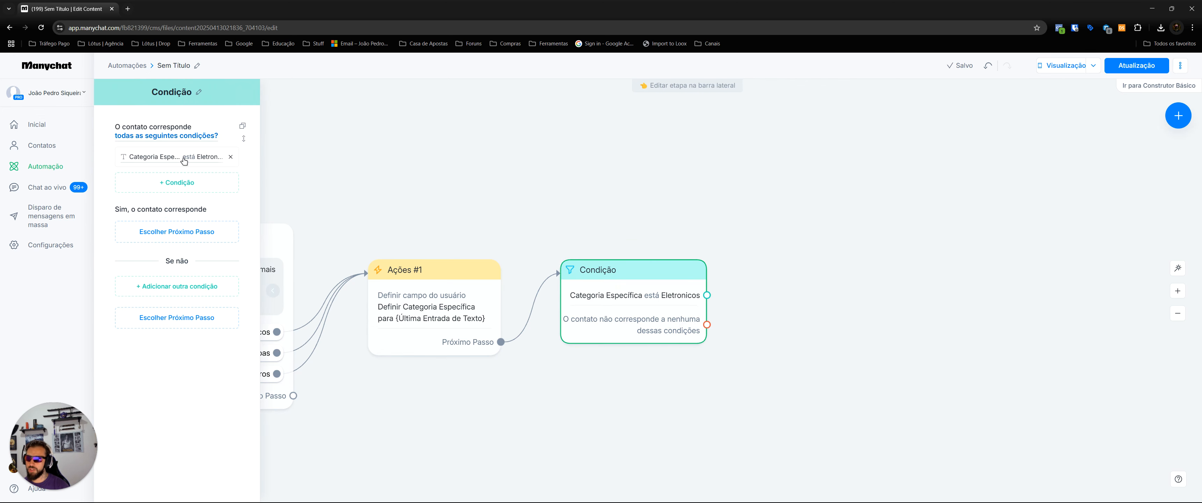
Step: Add another condition branch to the Condição block requiring that Categoria Específica "está" Roupas
{"action": "left_click", "coordinate": [186, 287]}
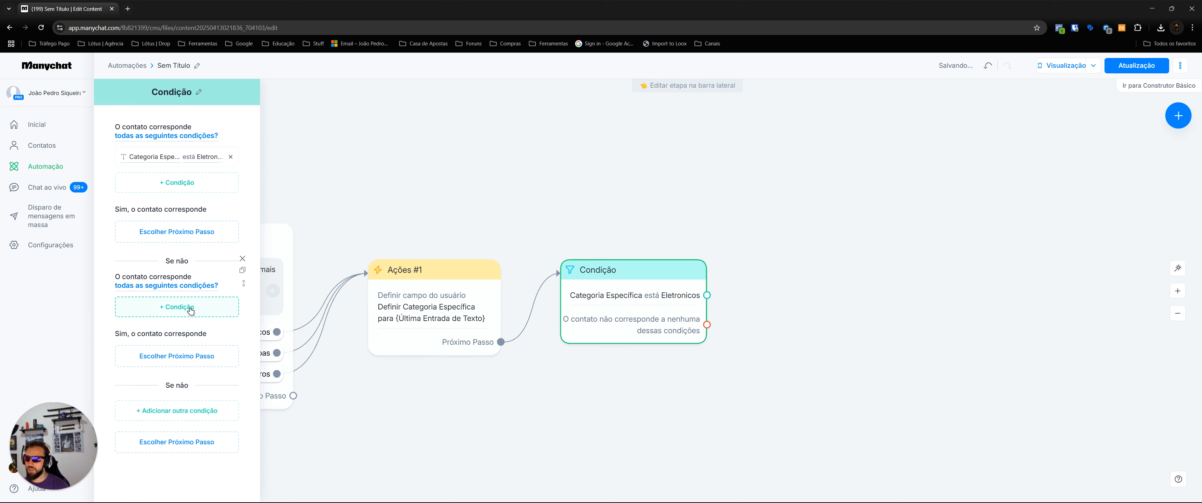
{"action": "left_click", "coordinate": [191, 310]}
{"action": "type", "text": "cate"}
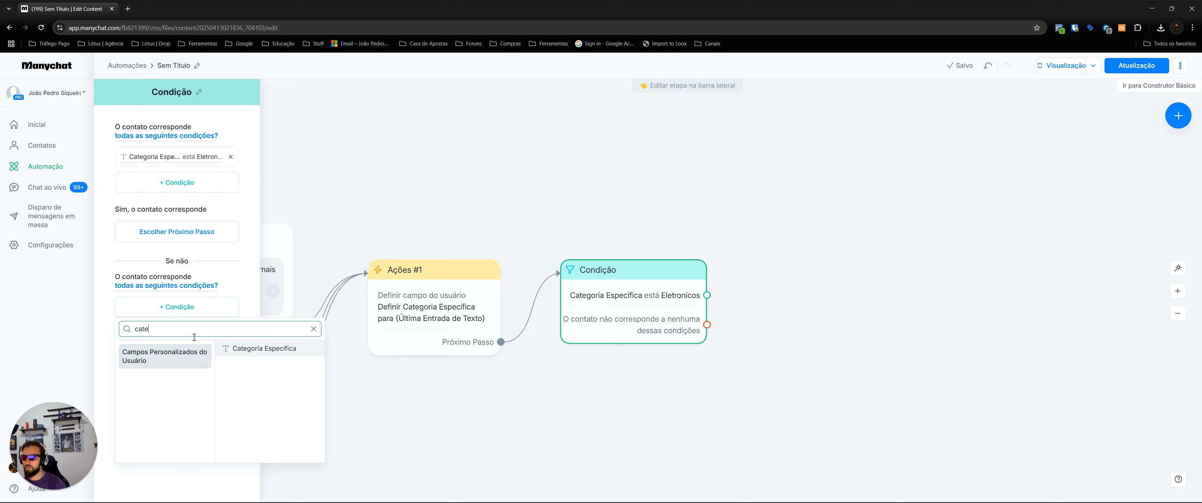
{"action": "key", "text": "Return"}
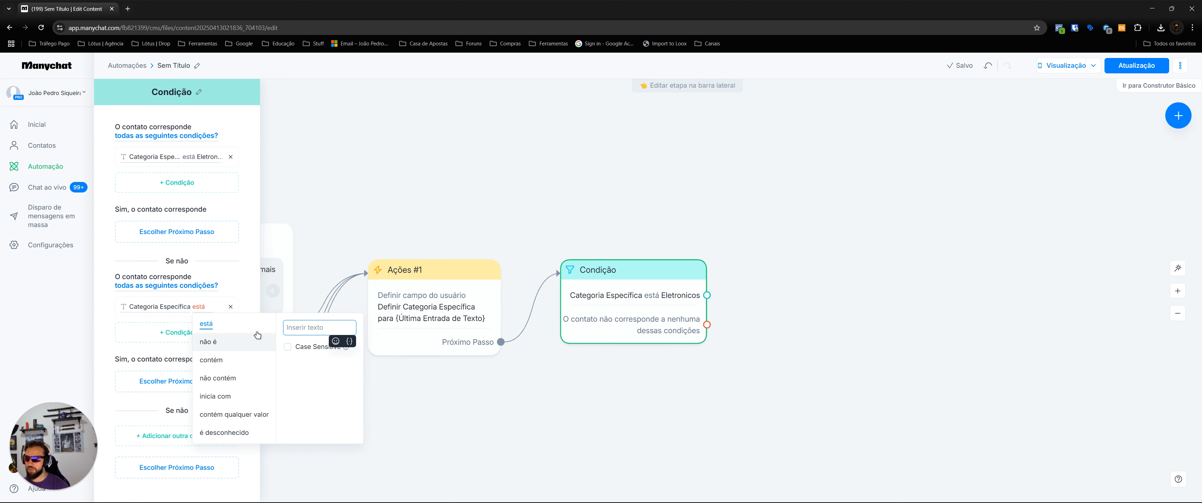
{"action": "key", "text": "alt+Tab"}
{"action": "left_click", "coordinate": [308, 325]}
{"action": "type", "text": "Ro"}
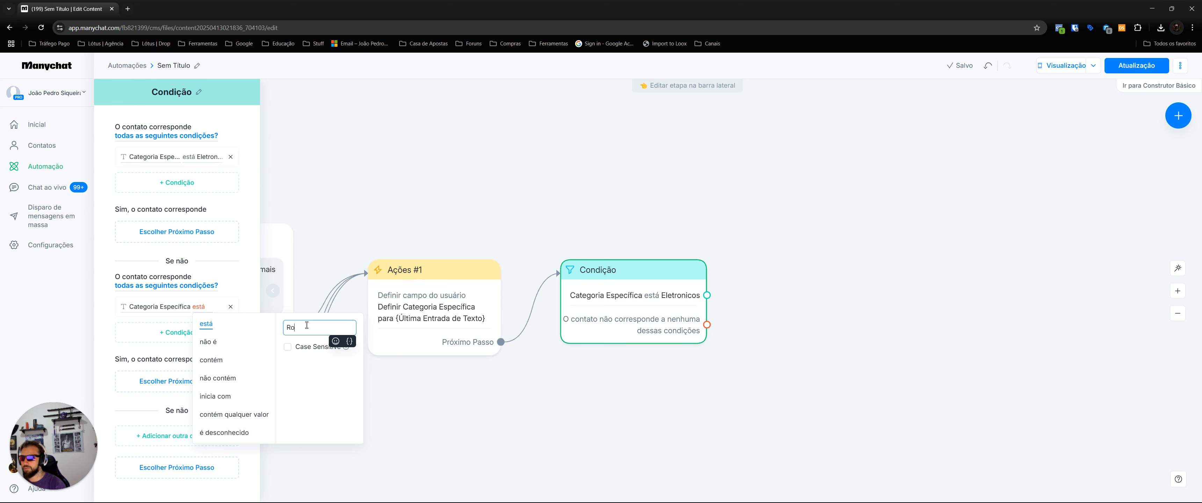
{"action": "type", "text": "upas"}
{"action": "left_click", "coordinate": [218, 258]}
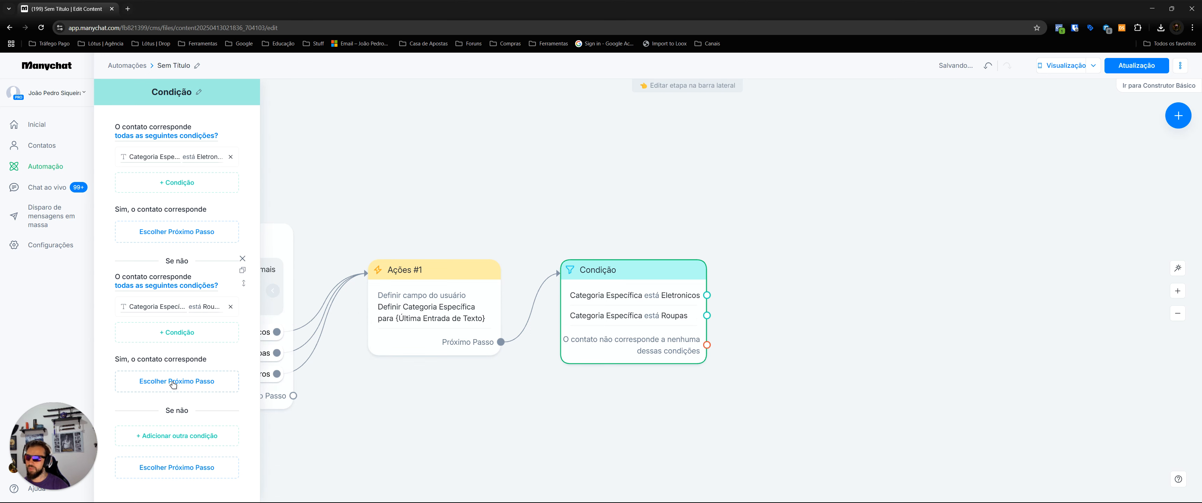
Step: Add a third condition branch to the Condição block requiring that Categoria Específica "está" Livros
{"action": "left_click", "coordinate": [185, 435]}
{"action": "scroll", "coordinate": [189, 354], "scroll_direction": "down", "scroll_amount": 2}
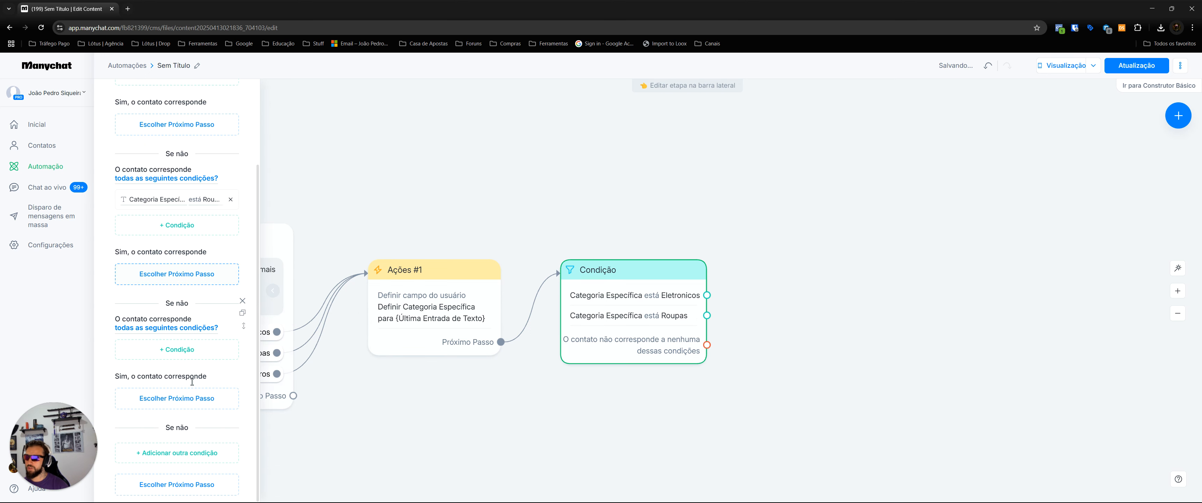
{"action": "left_click", "coordinate": [190, 354]}
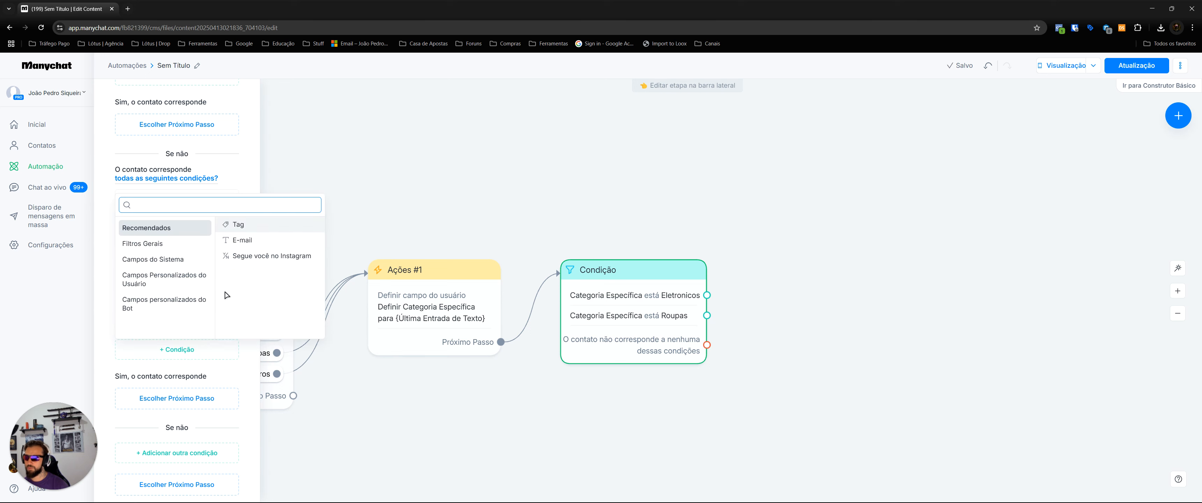
{"action": "type", "text": "catego"}
{"action": "left_click", "coordinate": [264, 224]}
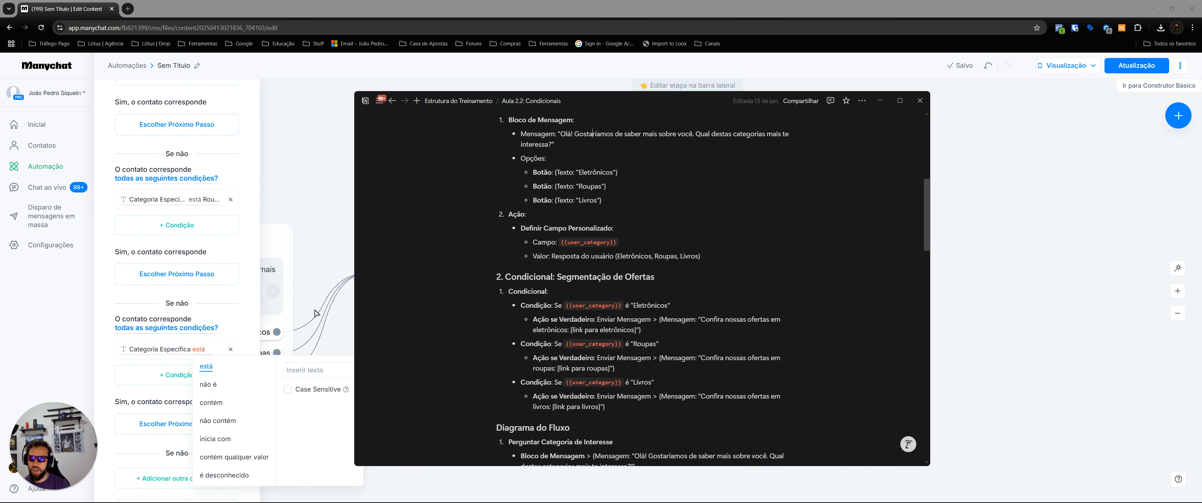
{"action": "type", "text": "Livros"}
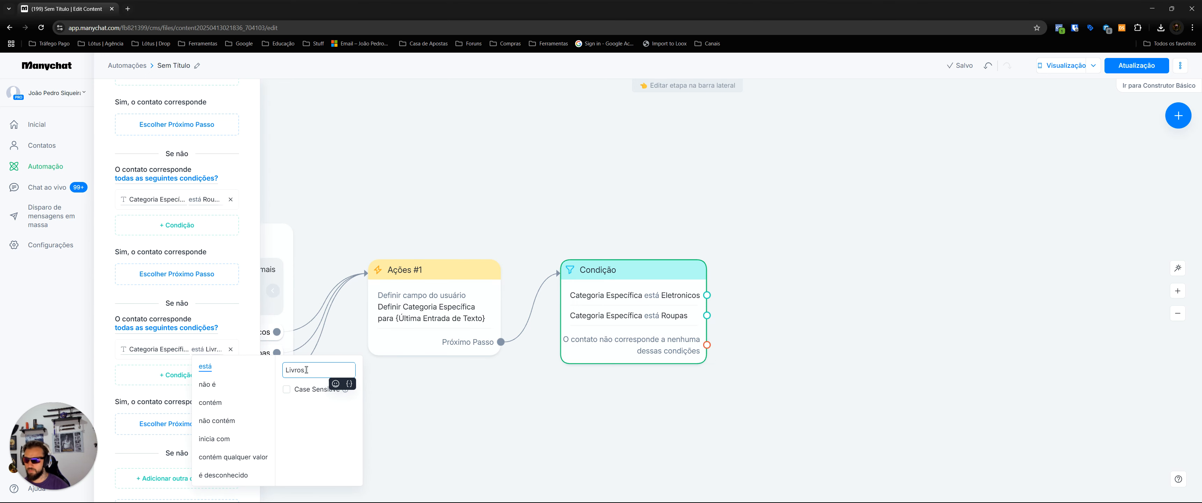
{"action": "left_click", "coordinate": [370, 172]}
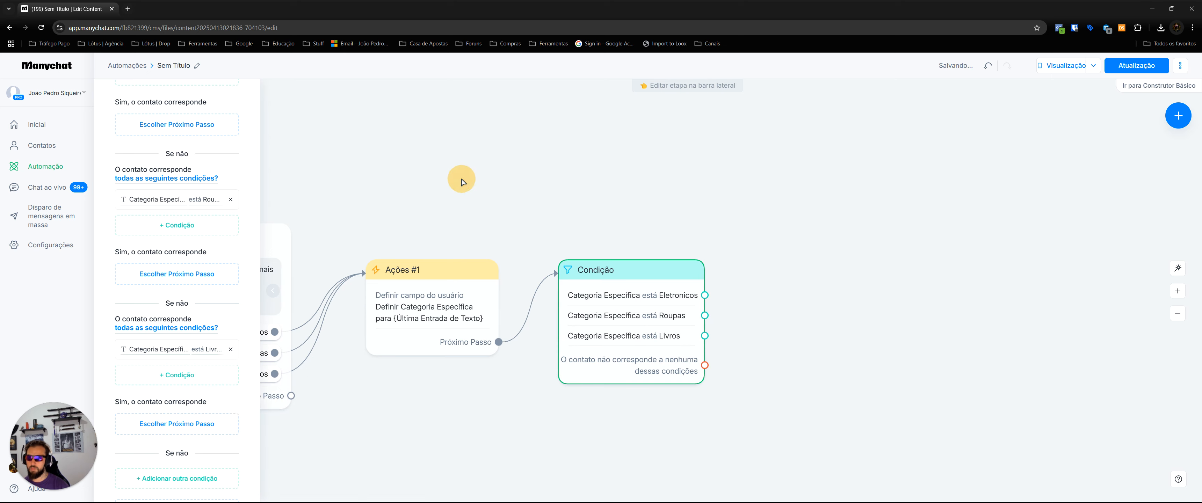
Step: Review the flow so far and the message actions required for each category condition in the exercise notes
{"action": "left_click_drag", "start_coordinate": [489, 191], "coordinate": [427, 175]}
{"action": "left_click_drag", "start_coordinate": [528, 226], "coordinate": [634, 195]}
{"action": "mouse_move", "coordinate": [672, 263]}
{"action": "left_mouse_down"}
{"action": "mouse_move", "coordinate": [685, 252]}
{"action": "mouse_move", "coordinate": [686, 262]}
{"action": "left_mouse_up"}
{"action": "left_click_drag", "start_coordinate": [485, 180], "coordinate": [599, 234]}
{"action": "key", "text": "alt+Tab"}
{"action": "scroll", "coordinate": [567, 223], "scroll_direction": "down", "scroll_amount": 5}
{"action": "scroll", "coordinate": [553, 229], "scroll_direction": "up", "scroll_amount": 4}
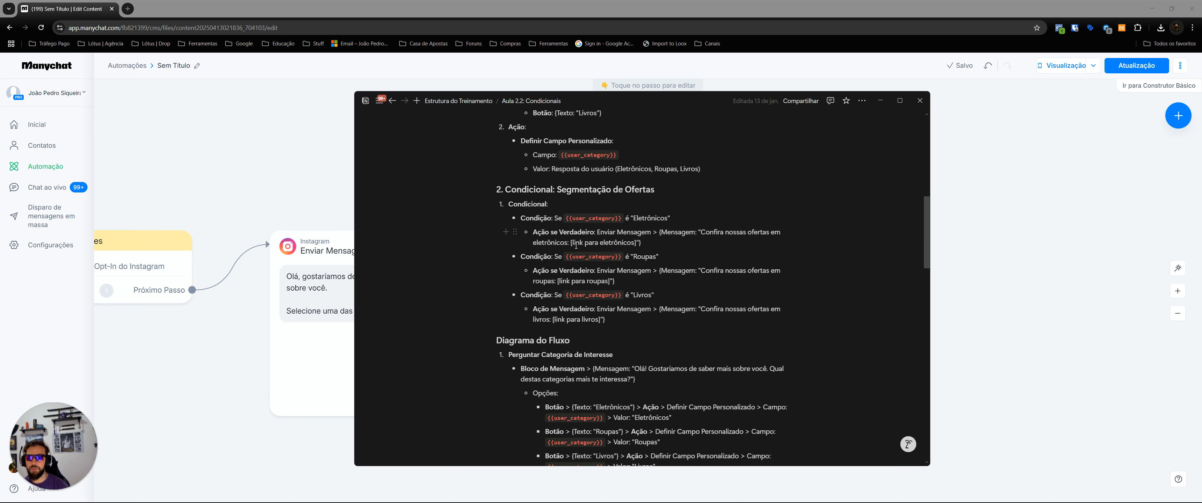
{"action": "left_click", "coordinate": [233, 159]}
Step: Add an Instagram message block as the next step of the Eletronicos condition
{"action": "left_click_drag", "start_coordinate": [414, 161], "coordinate": [220, 154]}
{"action": "left_click_drag", "start_coordinate": [627, 290], "coordinate": [786, 148]}
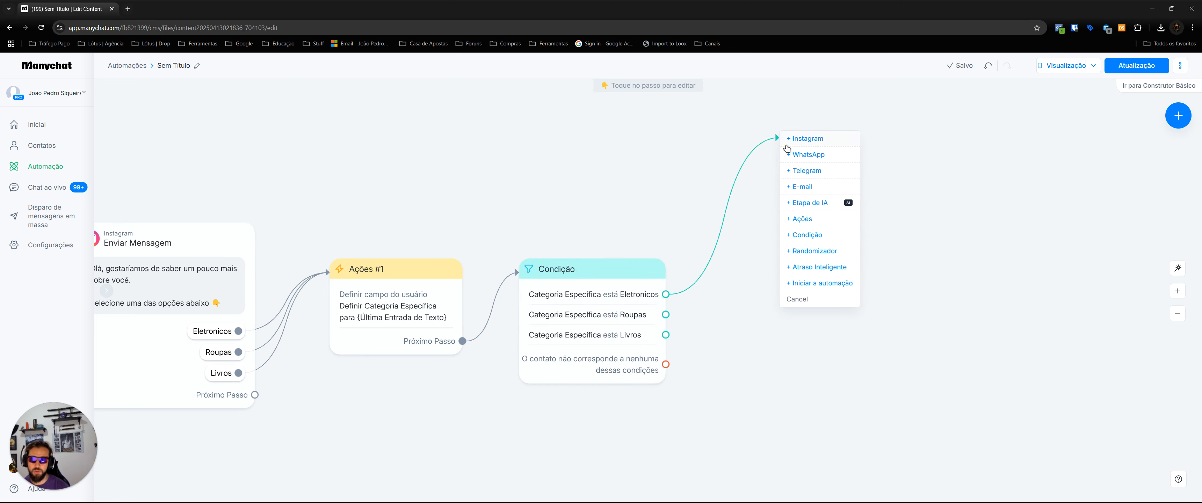
{"action": "left_click", "coordinate": [801, 141]}
Step: Write the message "Maravilha! Aqui está, o link para nossa categoria de eletronicos!" and add a pointing-down emoji
{"action": "type", "text": "Maravilha!"}
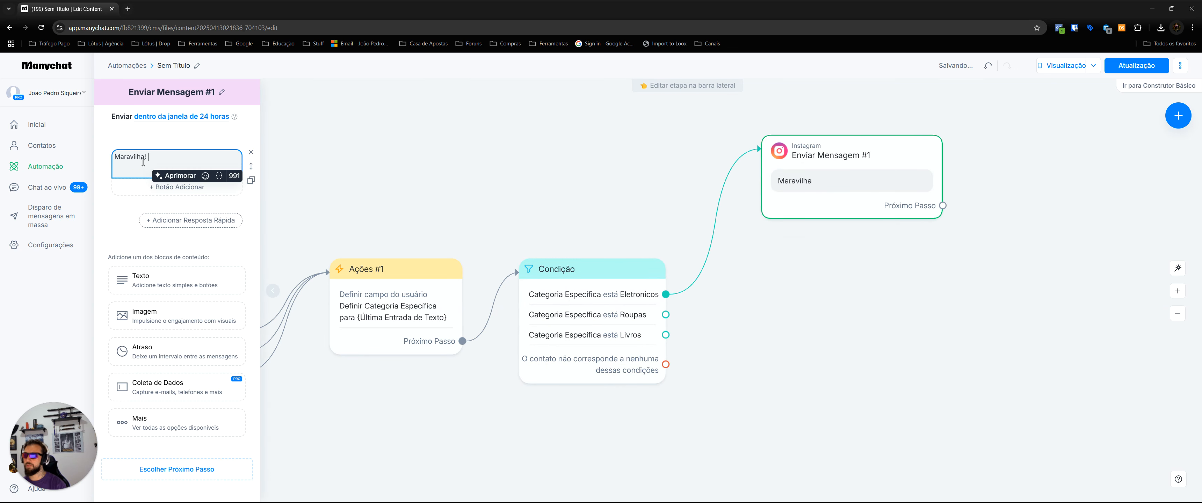
{"action": "key", "text": "Return"}
{"action": "key", "text": "Return"}
{"action": "type", "text": "Aqui está, "}
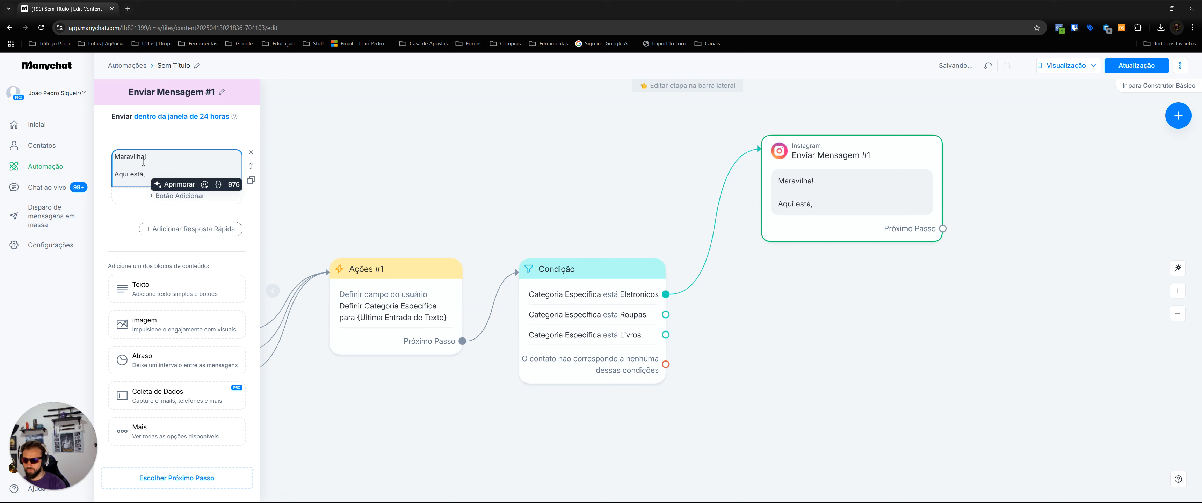
{"action": "type", "text": "o link para nossa categoria de eletrô"}
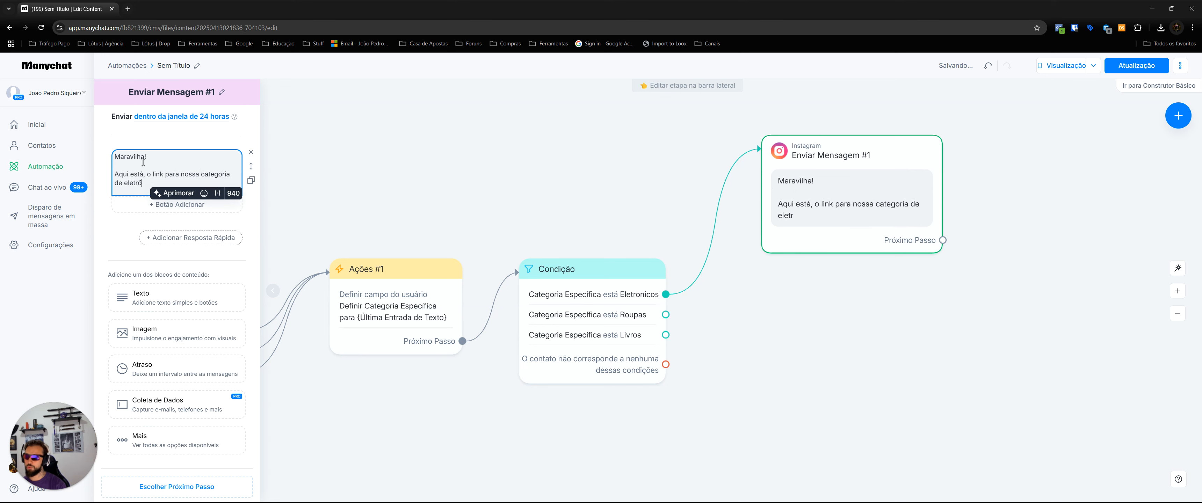
{"action": "key", "text": "BackSpace"}
{"action": "type", "text": "onicos!"}
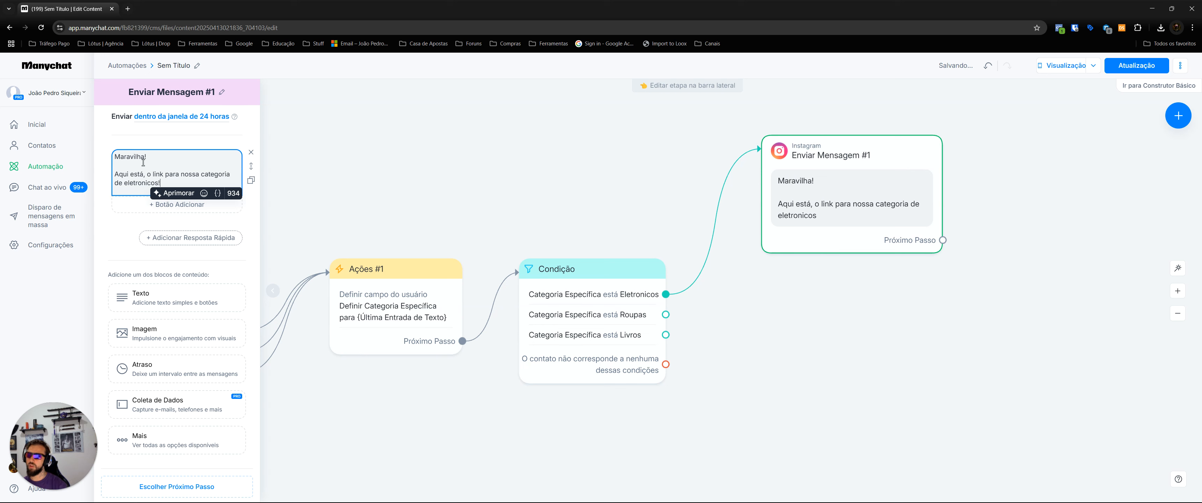
{"action": "key", "text": "Return"}
{"action": "key", "text": "Return"}
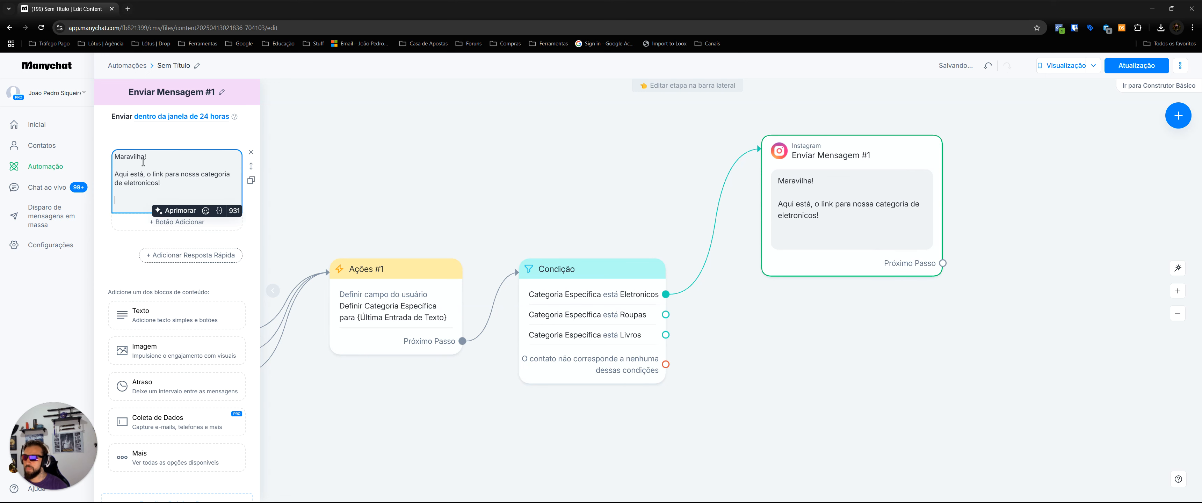
{"action": "left_click", "coordinate": [205, 212]}
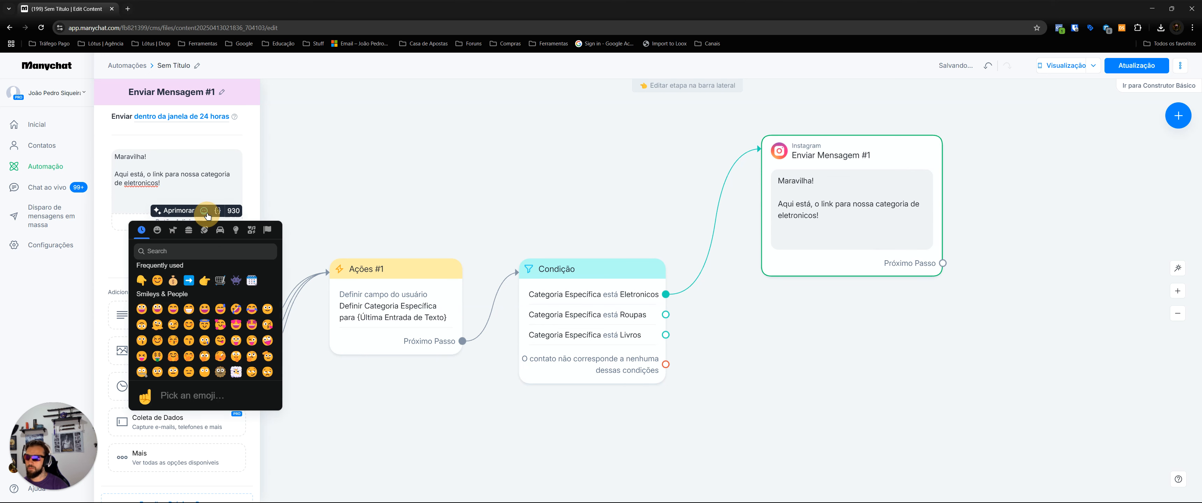
{"action": "left_click", "coordinate": [140, 247]}
Step: Copy the Bushido Academy feed page's URL from the browser and paste it beneath the electronics message text
{"action": "left_click", "coordinate": [127, 8]}
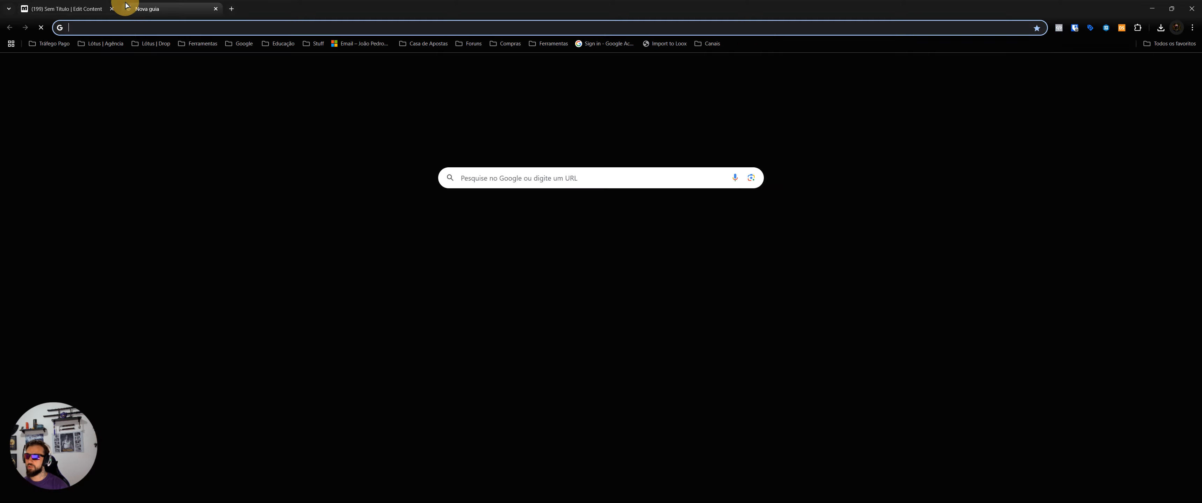
{"action": "type", "text": "b"}
{"action": "left_click", "coordinate": [132, 116]}
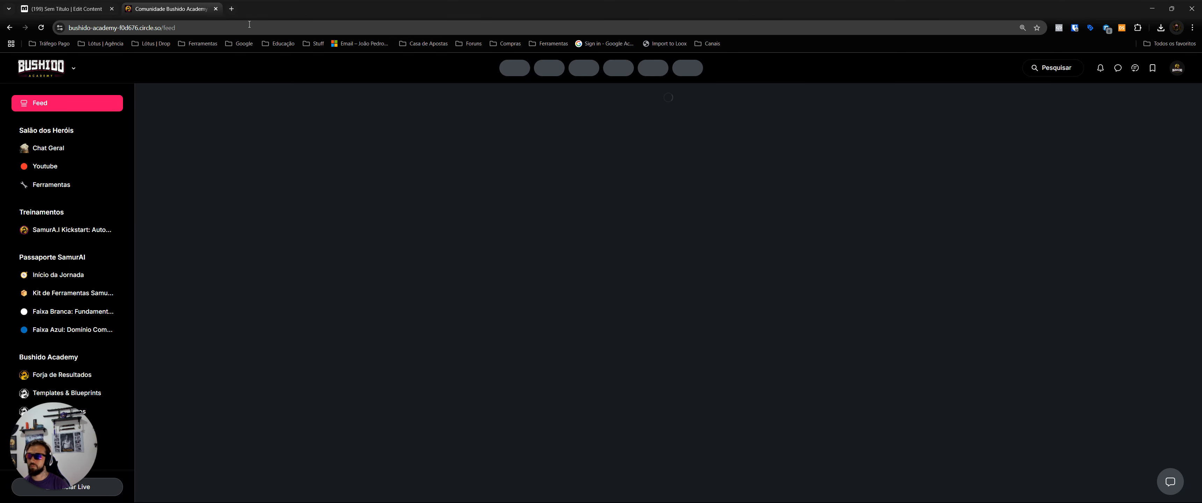
{"action": "left_click", "coordinate": [249, 27]}
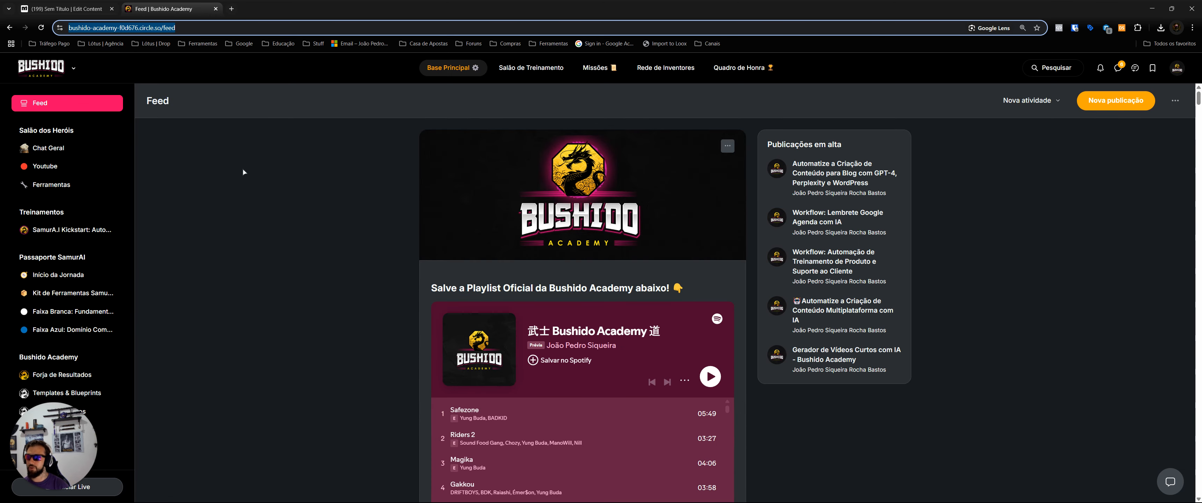
{"action": "left_click", "coordinate": [226, 134]}
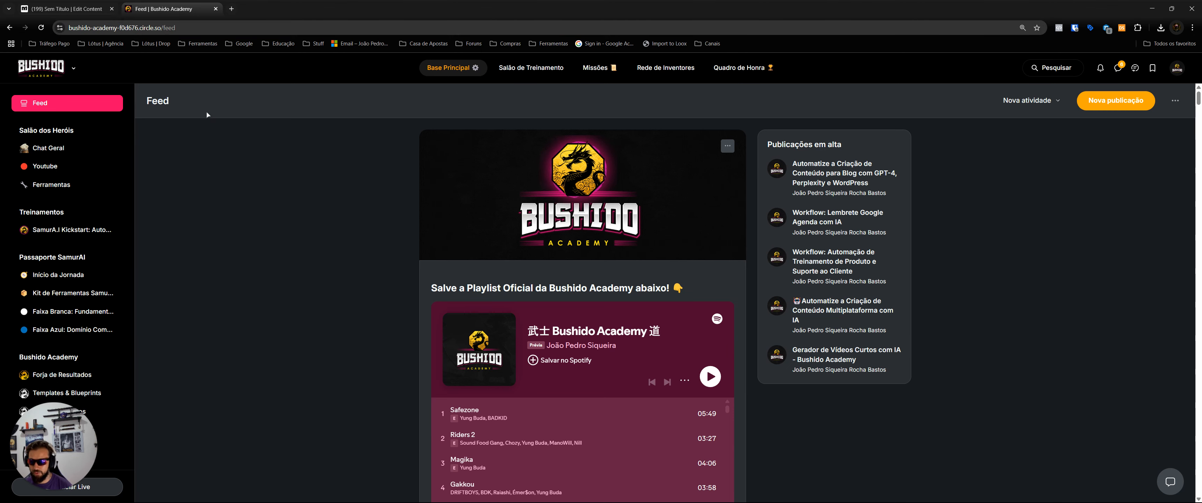
{"action": "left_click", "coordinate": [149, 27]}
{"action": "key", "text": "ctrl+c"}
{"action": "left_click", "coordinate": [69, 8]}
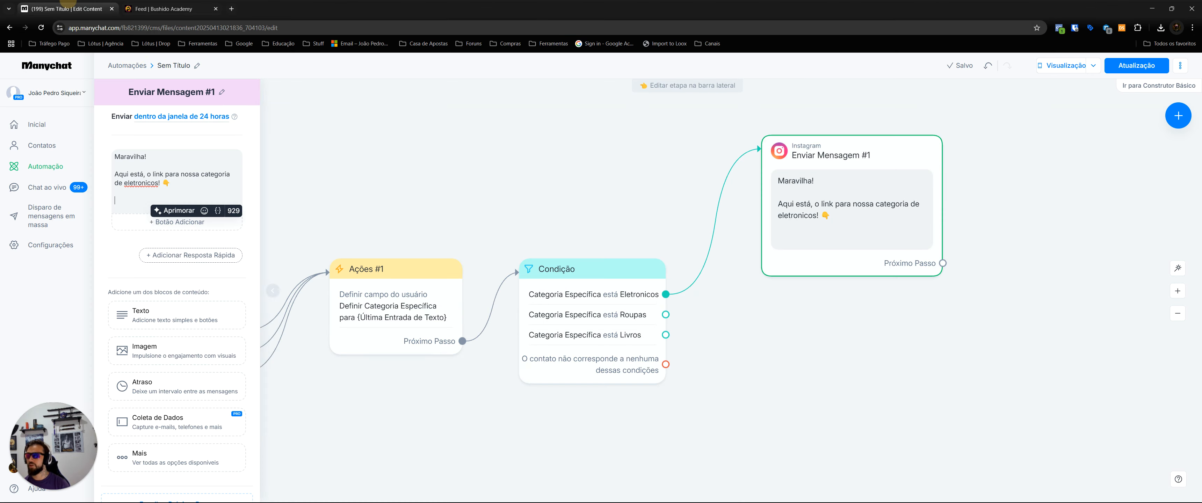
{"action": "key", "text": "ctrl+v"}
{"action": "left_click", "coordinate": [130, 248]}
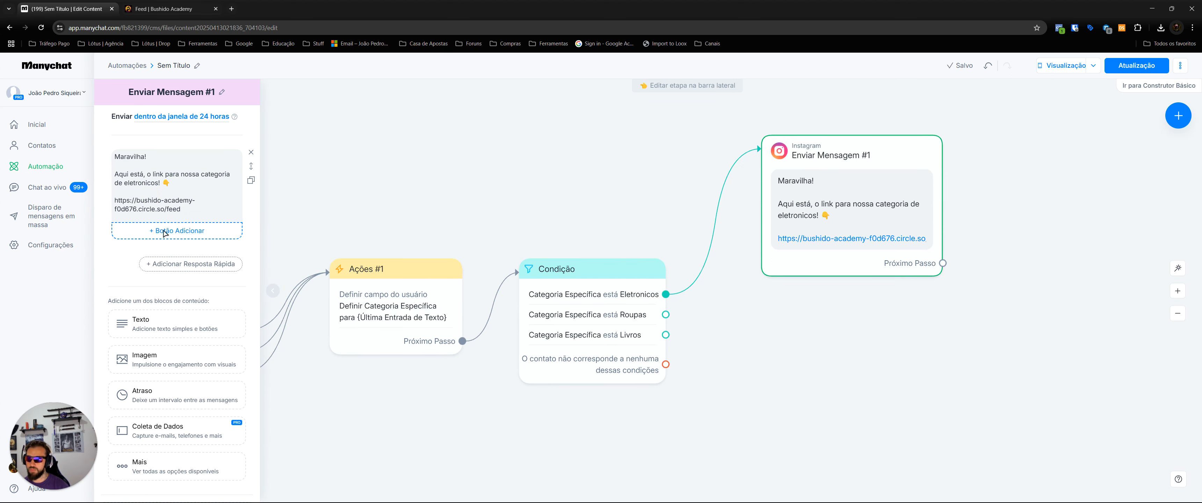
{"action": "left_click", "coordinate": [164, 232]}
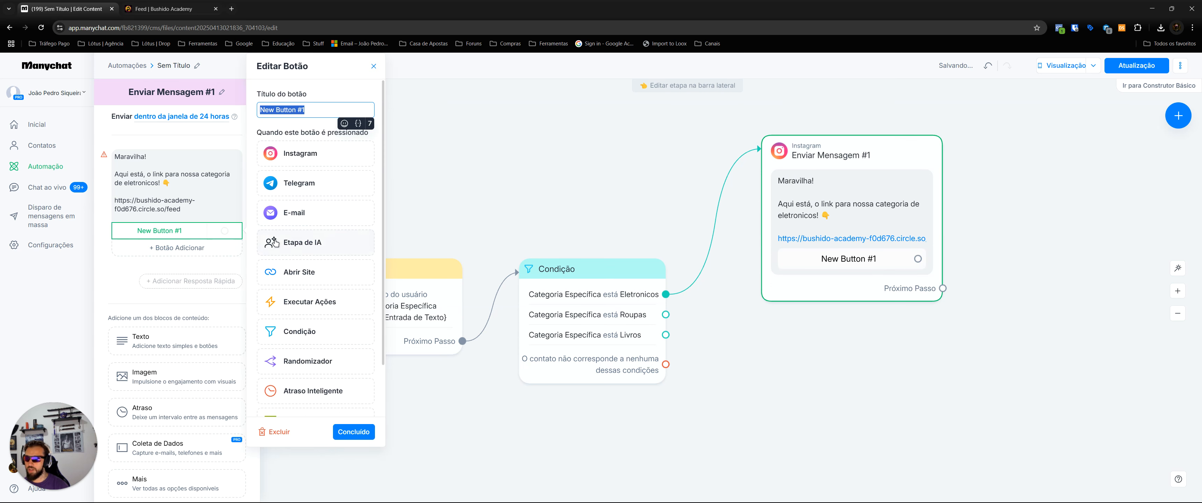
{"action": "left_click", "coordinate": [303, 274]}
{"action": "key", "text": "ctrl+v"}
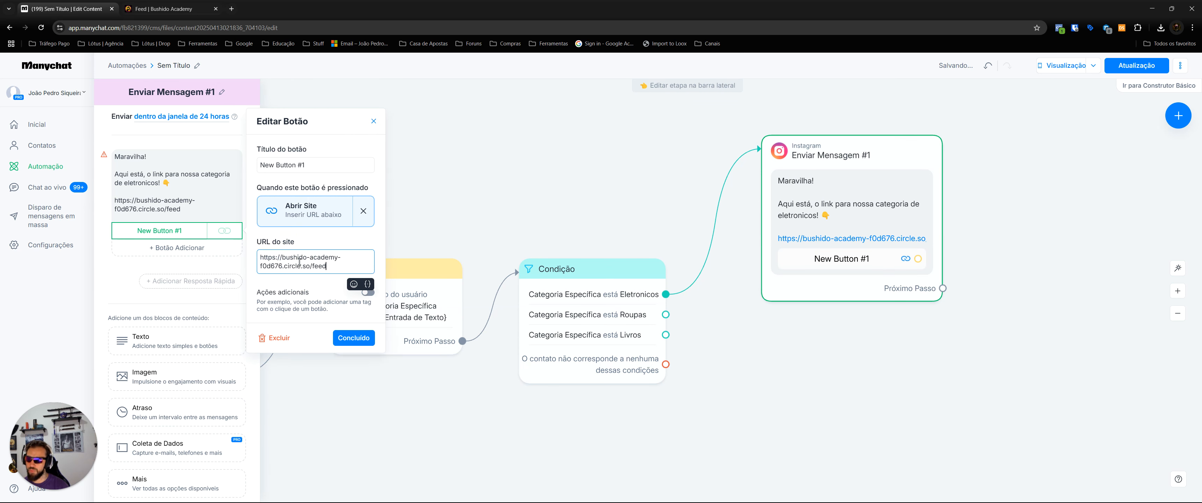
{"action": "triple_click", "coordinate": [307, 166]}
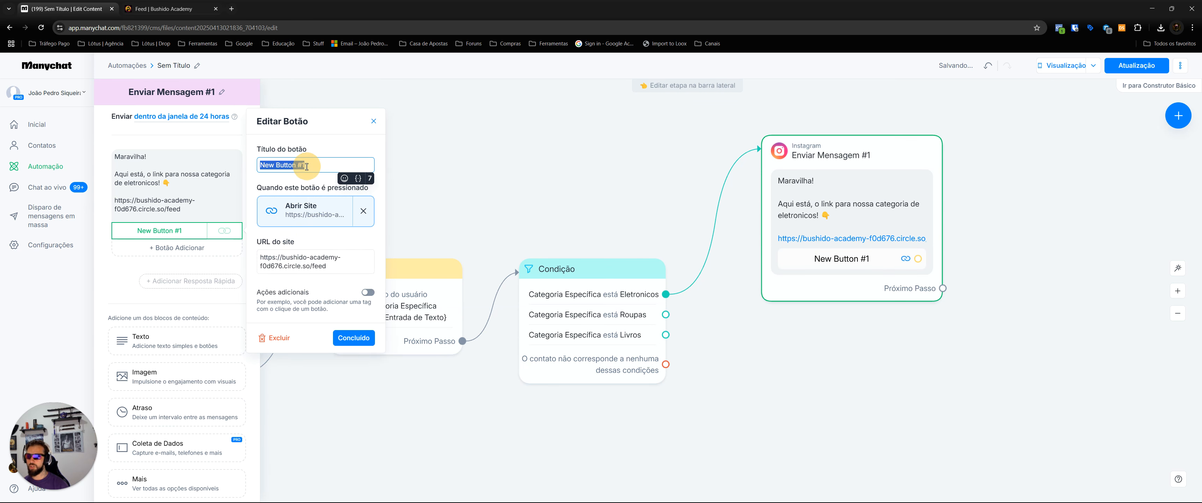
{"action": "type", "text": "Ver Ele"}
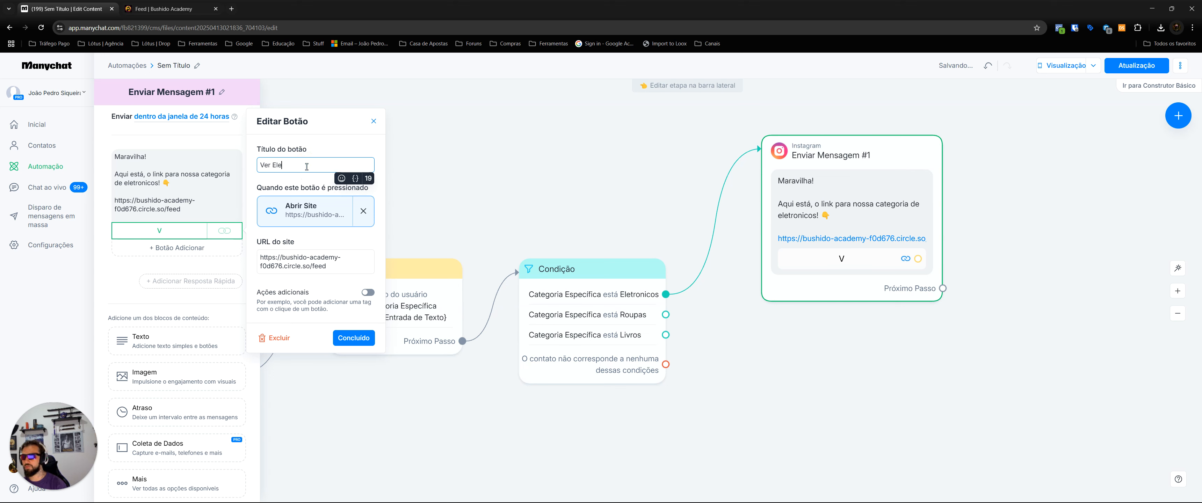
{"action": "type", "text": "trônm"}
{"action": "type", "text": "os"}
{"action": "right_click", "coordinate": [307, 169]}
{"action": "left_click", "coordinate": [317, 339]}
{"action": "left_click", "coordinate": [353, 338]}
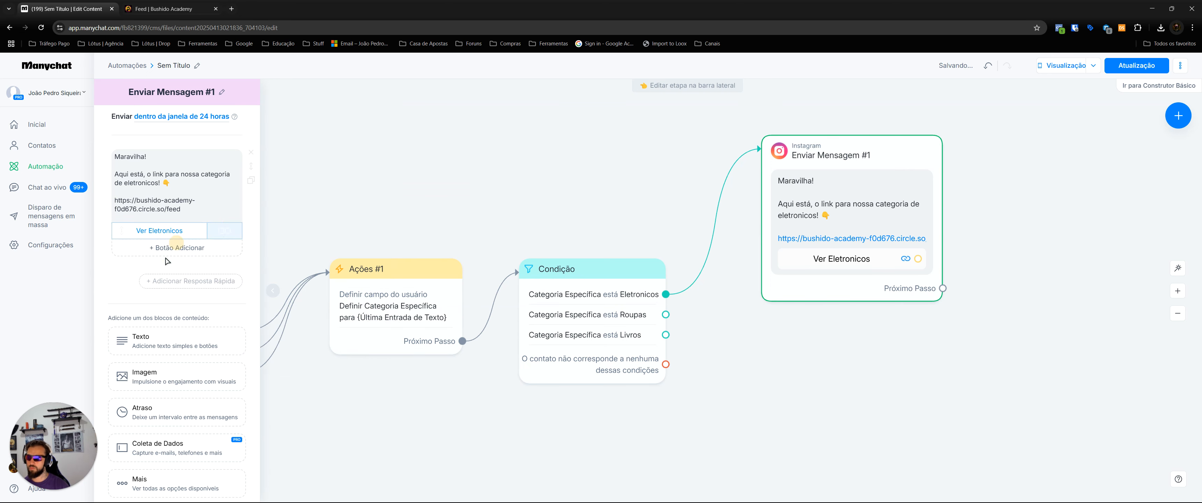
{"action": "left_click", "coordinate": [604, 181]}
Step: Duplicate the electronics message block, arrange the copy below the original, and connect the Roupas condition to the copy
{"action": "left_click_drag", "start_coordinate": [869, 235], "coordinate": [878, 157]}
{"action": "left_click_drag", "start_coordinate": [860, 125], "coordinate": [861, 172]}
{"action": "left_click_drag", "start_coordinate": [627, 178], "coordinate": [498, 194]}
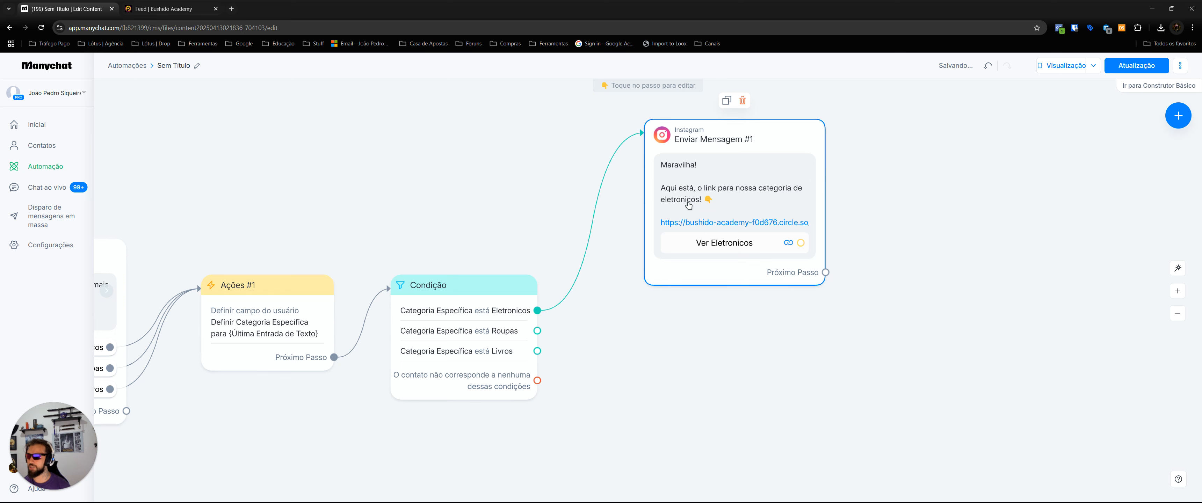
{"action": "left_click_drag", "start_coordinate": [680, 331], "coordinate": [694, 308]}
{"action": "left_click_drag", "start_coordinate": [647, 280], "coordinate": [609, 305]}
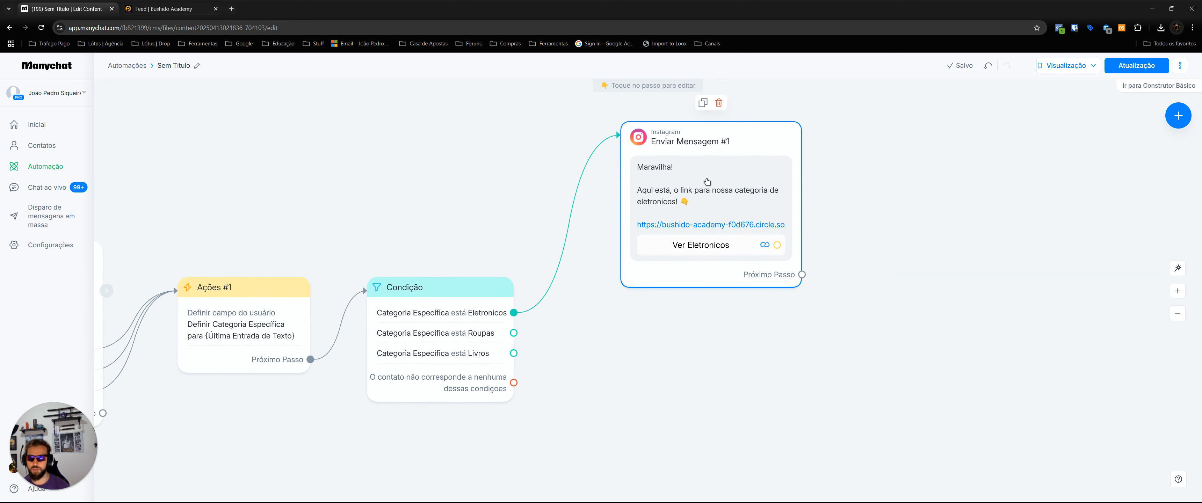
{"action": "scroll", "coordinate": [518, 161], "scroll_direction": "down", "scroll_amount": 2}
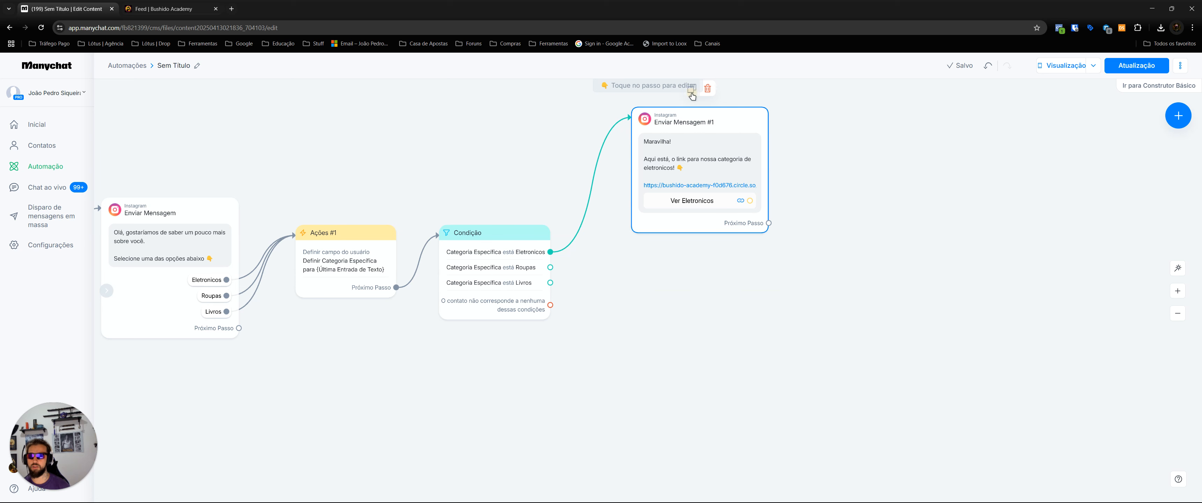
{"action": "left_click", "coordinate": [691, 92]}
{"action": "left_click_drag", "start_coordinate": [712, 310], "coordinate": [704, 283]}
{"action": "left_click_drag", "start_coordinate": [684, 166], "coordinate": [690, 94]}
{"action": "left_click", "coordinate": [786, 257]}
{"action": "left_click_drag", "start_coordinate": [730, 275], "coordinate": [729, 236]}
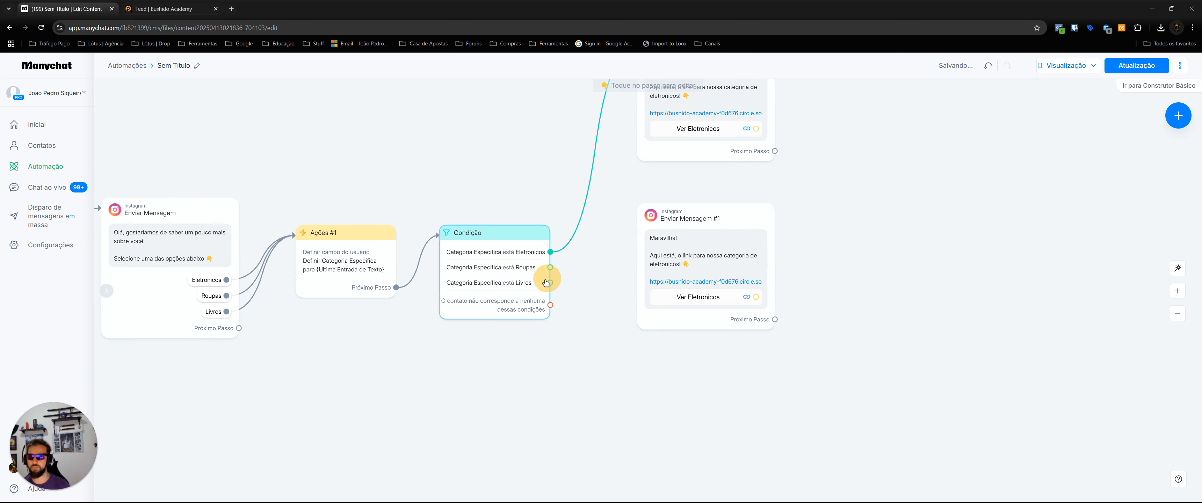
{"action": "left_click_drag", "start_coordinate": [550, 267], "coordinate": [704, 256]}
Step: Replace the link in the duplicated message with the URL of the Bushido Academy Início da Jornada page
{"action": "left_click", "coordinate": [725, 233]}
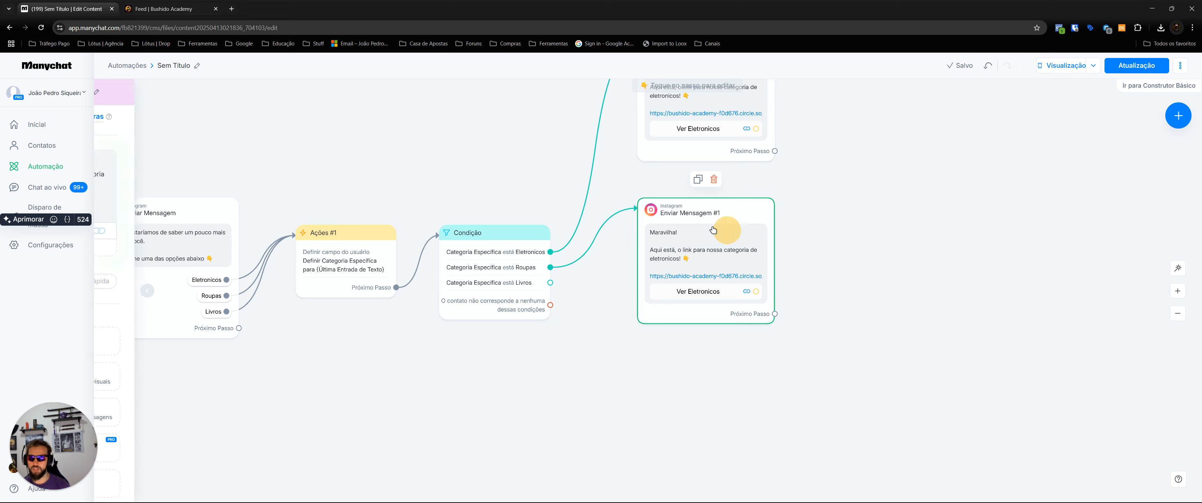
{"action": "left_click", "coordinate": [158, 7]}
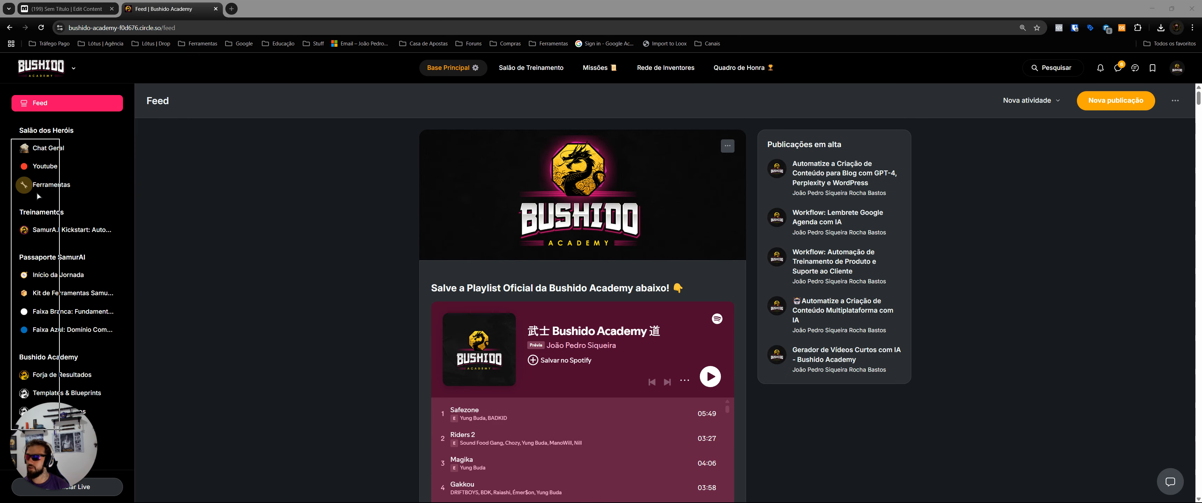
{"action": "left_click", "coordinate": [58, 276]}
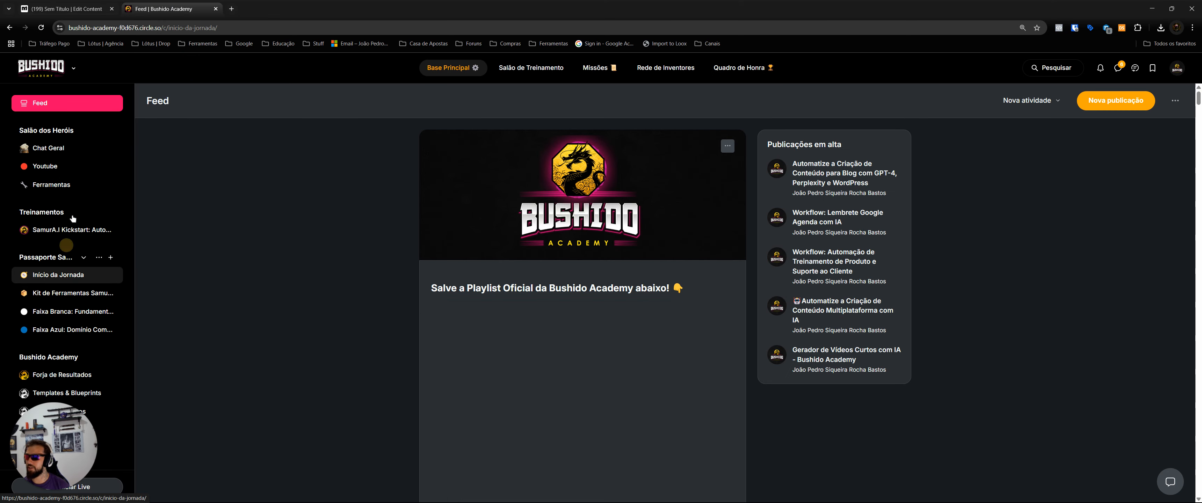
{"action": "left_click", "coordinate": [82, 9]}
{"action": "left_click", "coordinate": [190, 200]}
{"action": "left_click_drag", "start_coordinate": [190, 200], "coordinate": [124, 206]}
{"action": "left_click_drag", "start_coordinate": [197, 209], "coordinate": [113, 203]}
{"action": "triple_click", "coordinate": [142, 204]}
{"action": "key", "text": "ctrl+v"}
{"action": "left_click", "coordinate": [159, 231]}
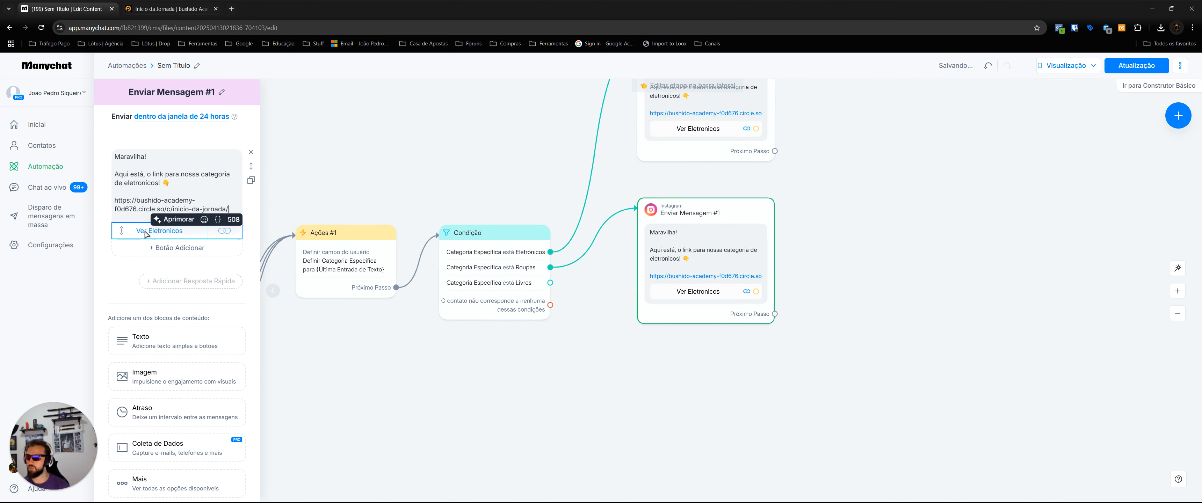
{"action": "triple_click", "coordinate": [323, 262]}
{"action": "type", "text": "https://bushido-academy-f0d676.circle.so/c/inicio-da-jornada/"}
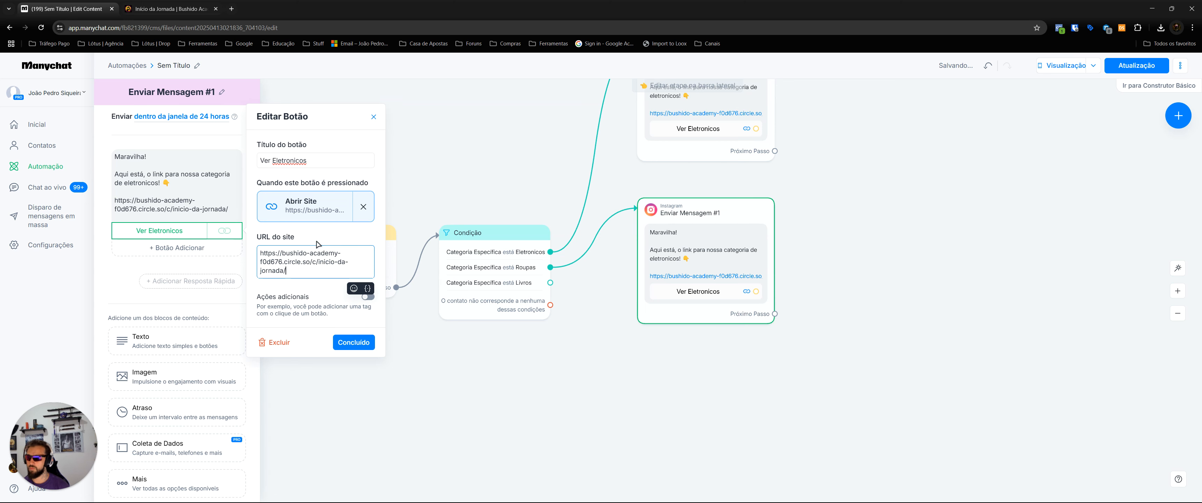
{"action": "double_click", "coordinate": [282, 160]}
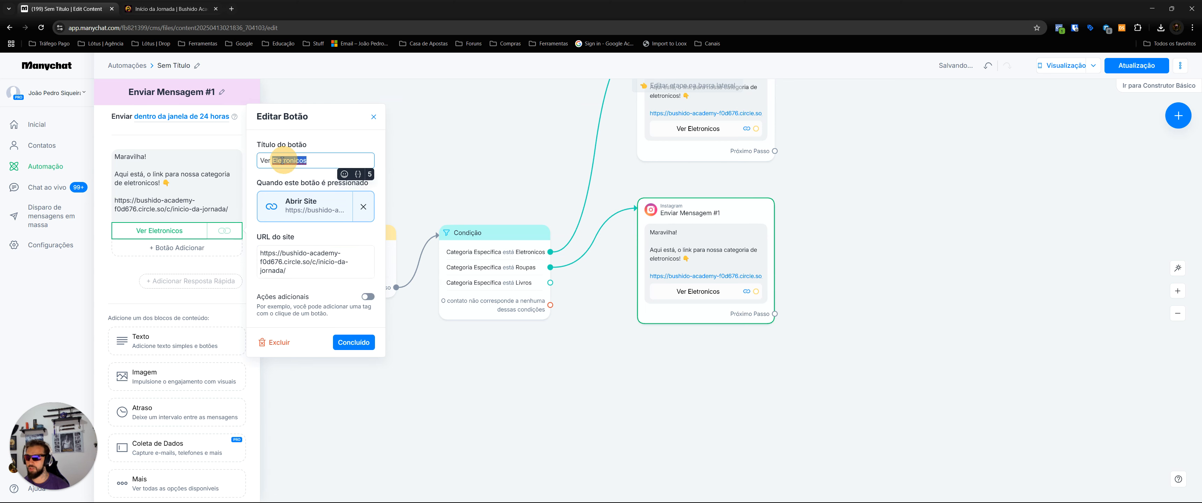
{"action": "type", "text": "Roupas"}
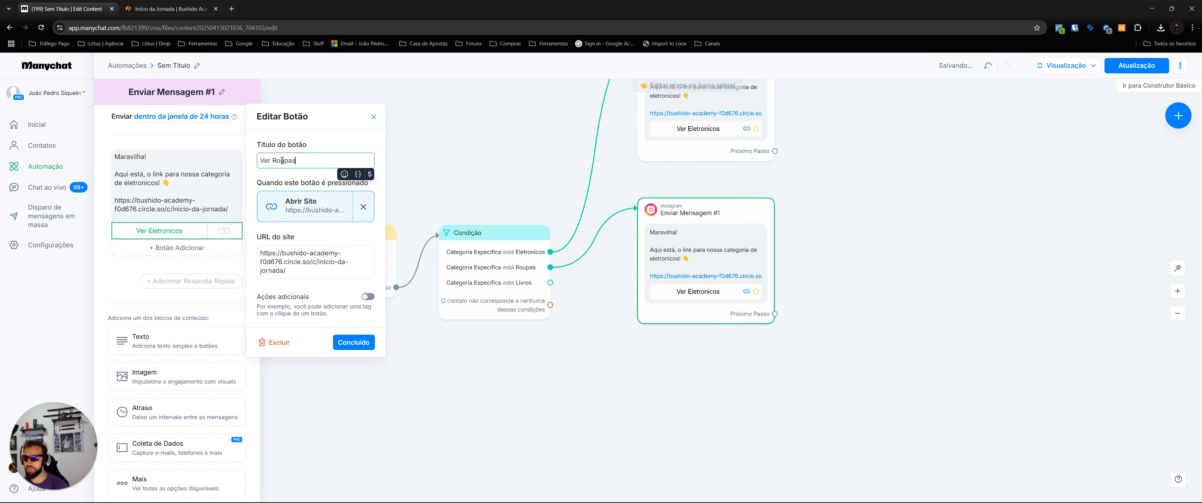
{"action": "left_click", "coordinate": [342, 344]}
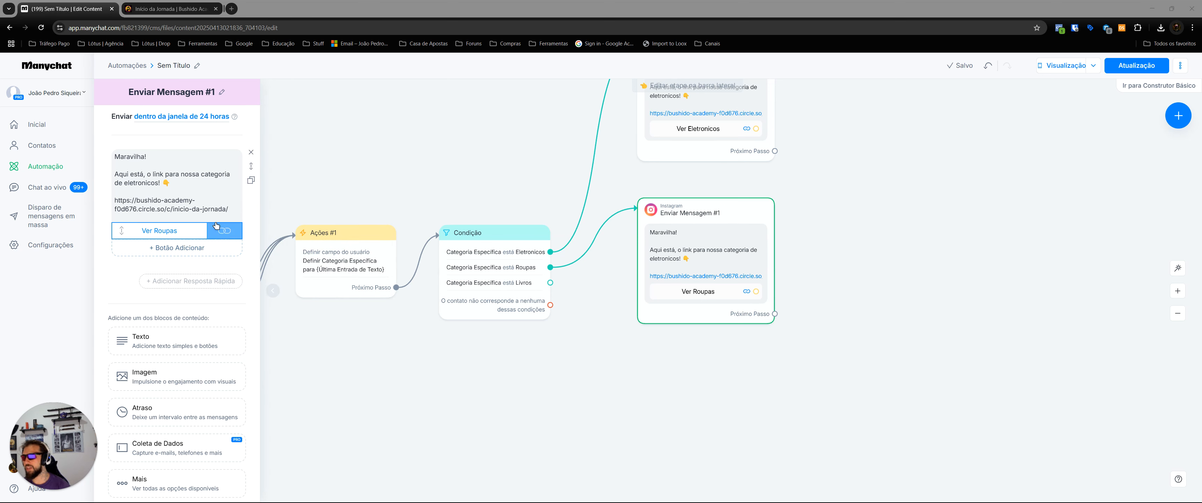
Step: Correct the spelling of "eletronicos" to "eletrônicos" in the text of the message linked to the Roupas condition
{"action": "triple_click", "coordinate": [185, 205]}
{"action": "left_click", "coordinate": [107, 270]}
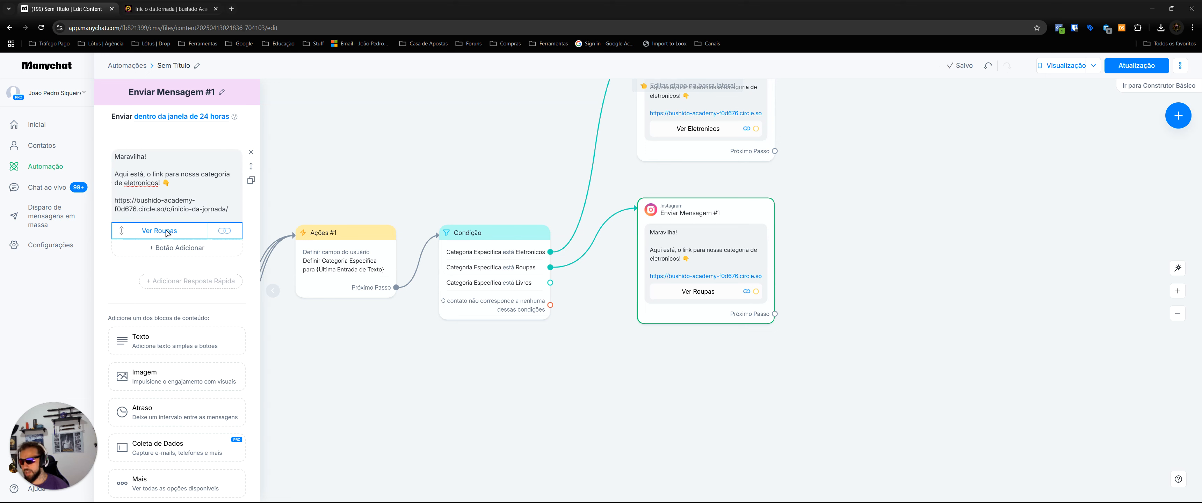
{"action": "triple_click", "coordinate": [171, 207]}
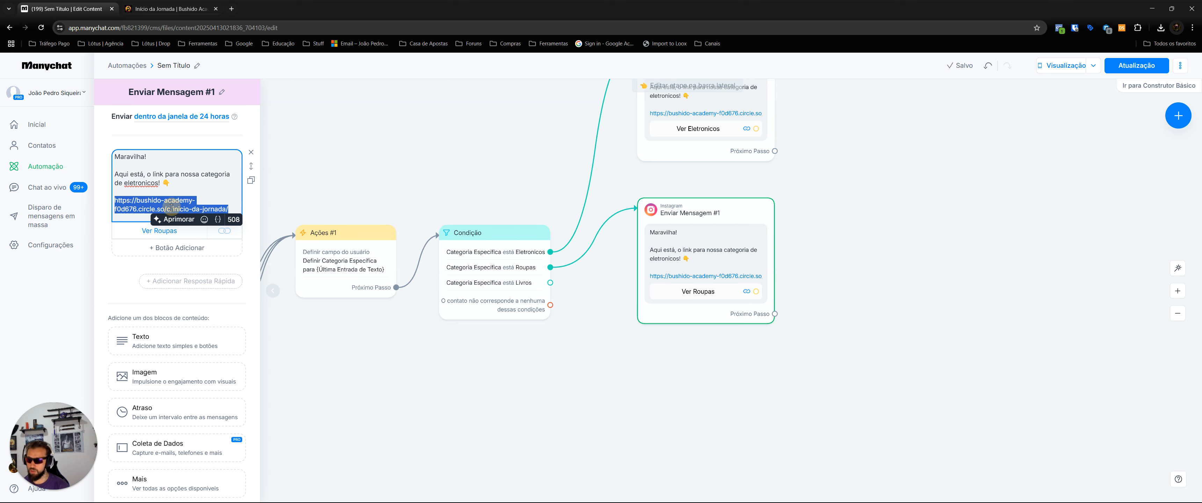
{"action": "left_click", "coordinate": [199, 194]}
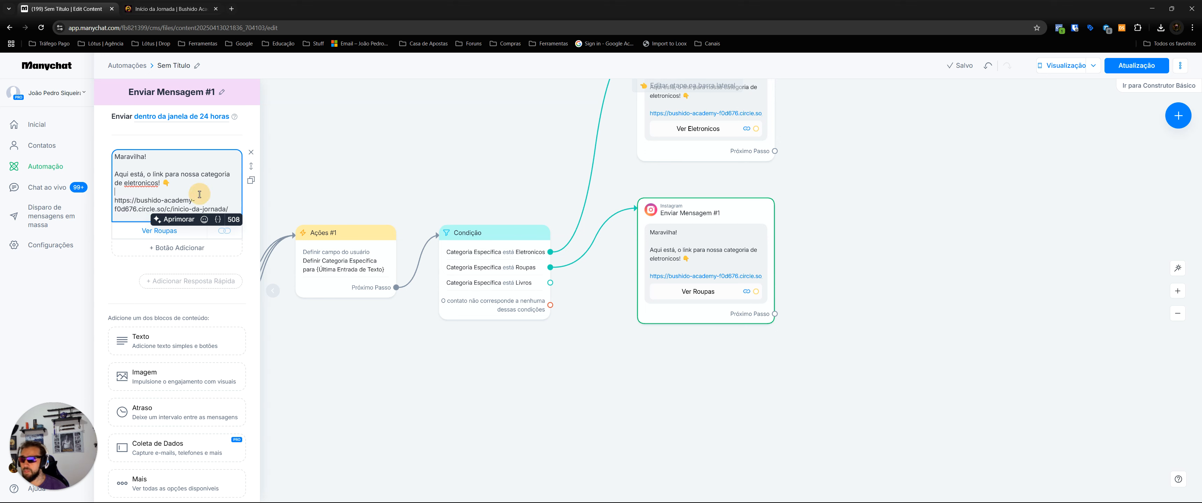
{"action": "right_click", "coordinate": [141, 182]}
{"action": "left_click", "coordinate": [174, 192]}
{"action": "double_click", "coordinate": [147, 183]}
{"action": "right_click", "coordinate": [148, 183]}
{"action": "left_click", "coordinate": [185, 192]}
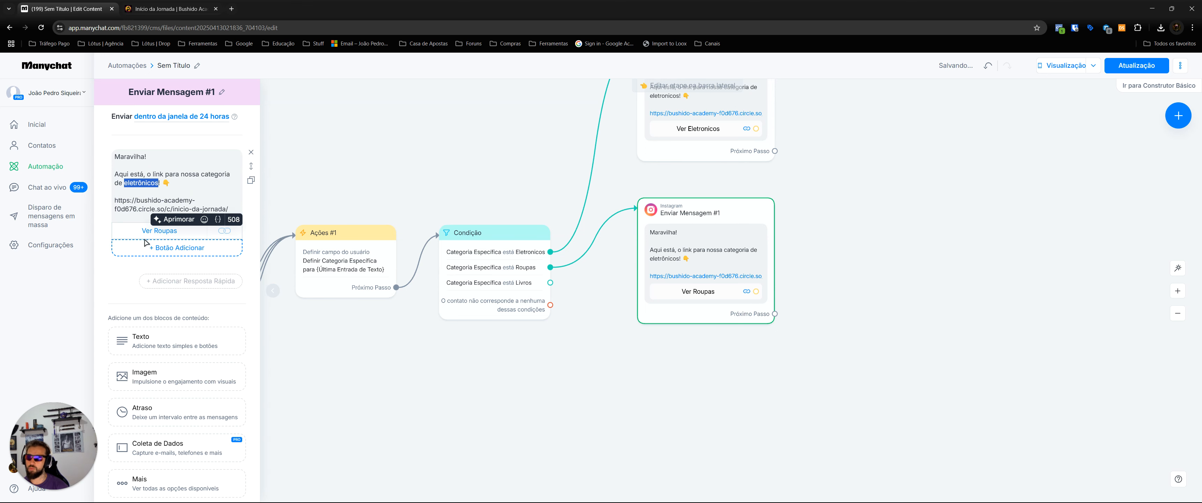
{"action": "left_click", "coordinate": [198, 191], "text": "shift"}
{"action": "left_click", "coordinate": [199, 192]}
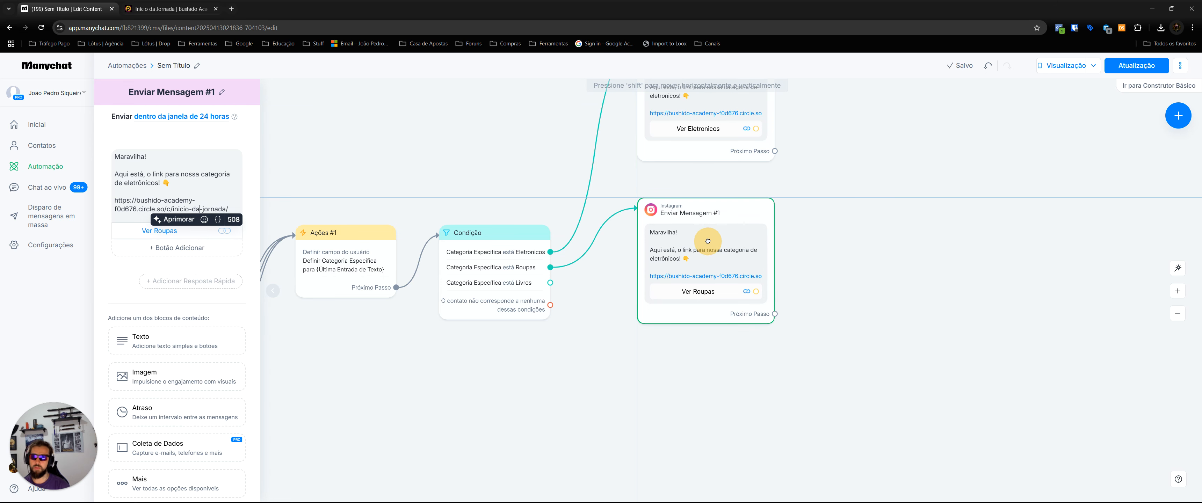
Step: Duplicate the Roupas message block, place the copy below the original, connect the Livros condition to it and open it for editing
{"action": "left_click", "coordinate": [509, 145]}
{"action": "left_click_drag", "start_coordinate": [509, 145], "coordinate": [486, 202]}
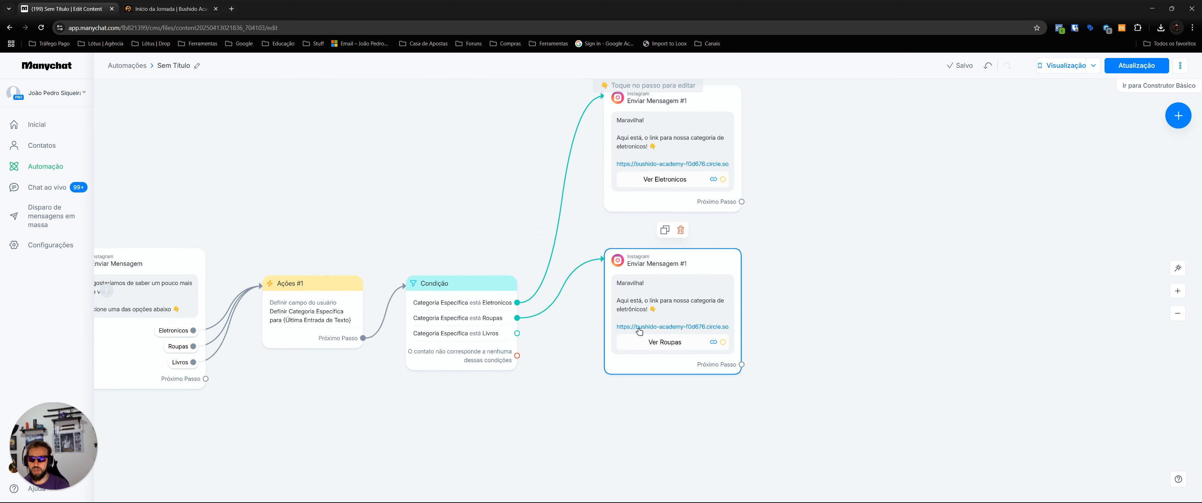
{"action": "scroll", "coordinate": [733, 220], "scroll_direction": "down", "scroll_amount": 3}
{"action": "left_click_drag", "start_coordinate": [491, 247], "coordinate": [546, 399]}
{"action": "left_click", "coordinate": [641, 192]}
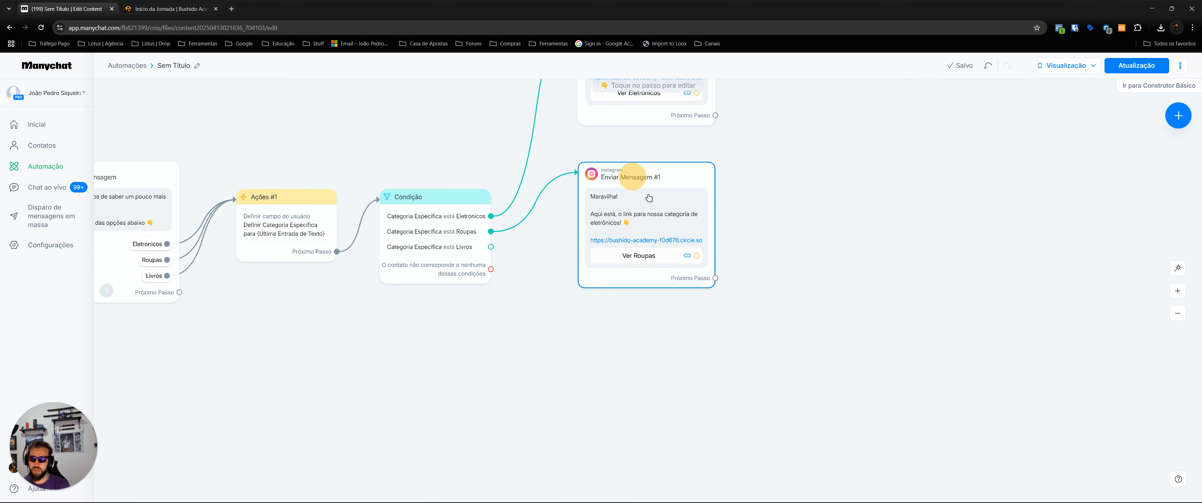
{"action": "left_click", "coordinate": [636, 146]}
{"action": "left_click_drag", "start_coordinate": [695, 354], "coordinate": [624, 406]}
{"action": "left_click_drag", "start_coordinate": [491, 247], "coordinate": [608, 402]}
{"action": "left_click", "coordinate": [619, 354]}
{"action": "left_click", "coordinate": [131, 6]}
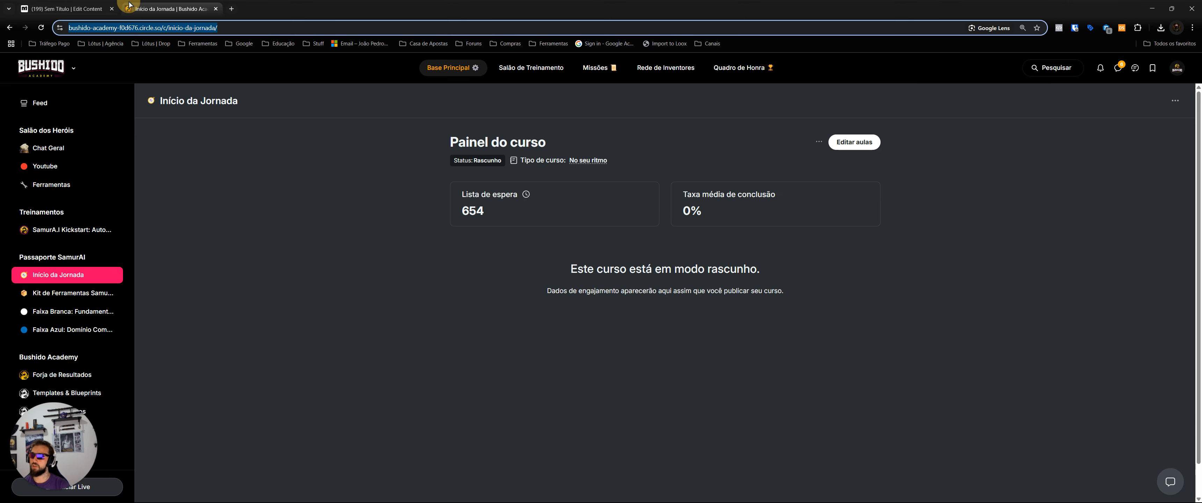
{"action": "scroll", "coordinate": [94, 293], "scroll_direction": "down", "scroll_amount": 2}
{"action": "left_click", "coordinate": [65, 287]}
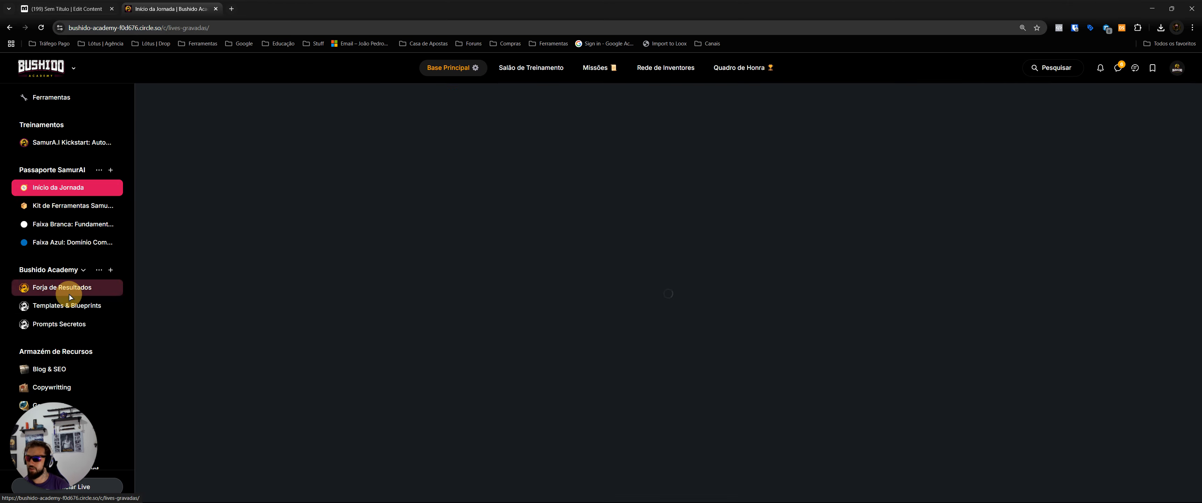
{"action": "scroll", "coordinate": [345, 280], "scroll_direction": "down", "scroll_amount": 10}
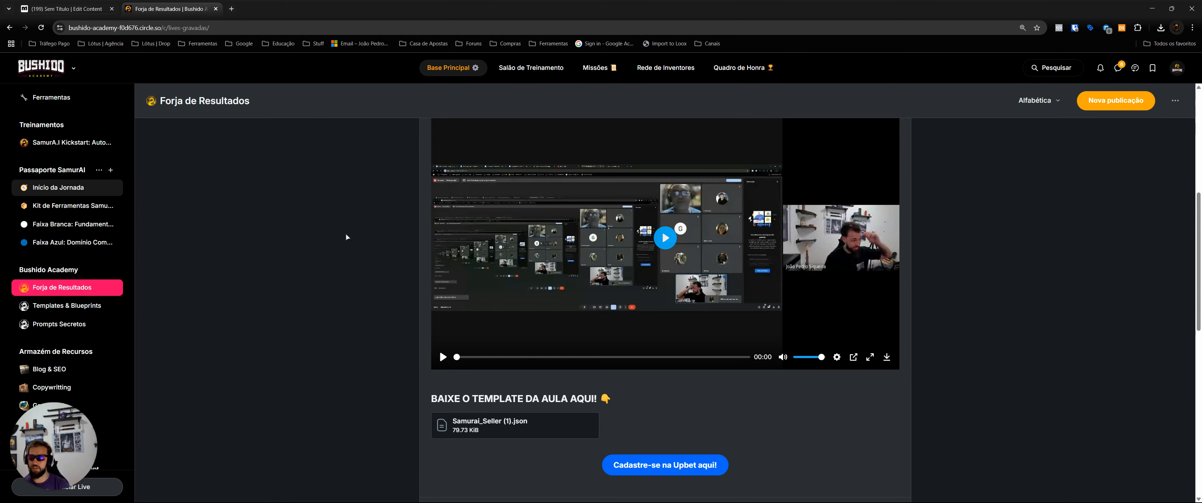
{"action": "left_click", "coordinate": [66, 9]}
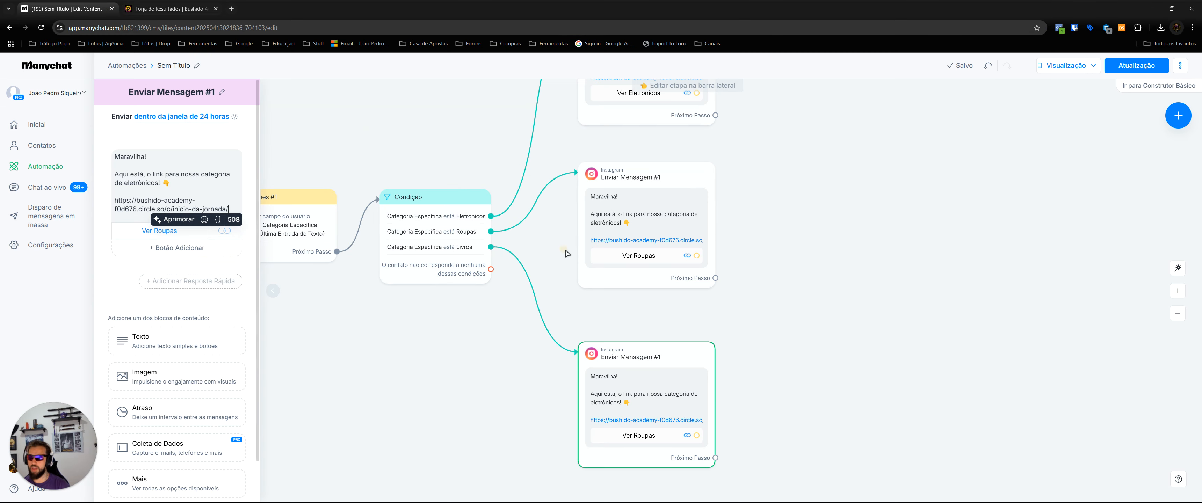
{"action": "triple_click", "coordinate": [201, 208]}
{"action": "type", "text": "https://bushido-academy-f0d676.circle.so/c/lives-gravadas/"}
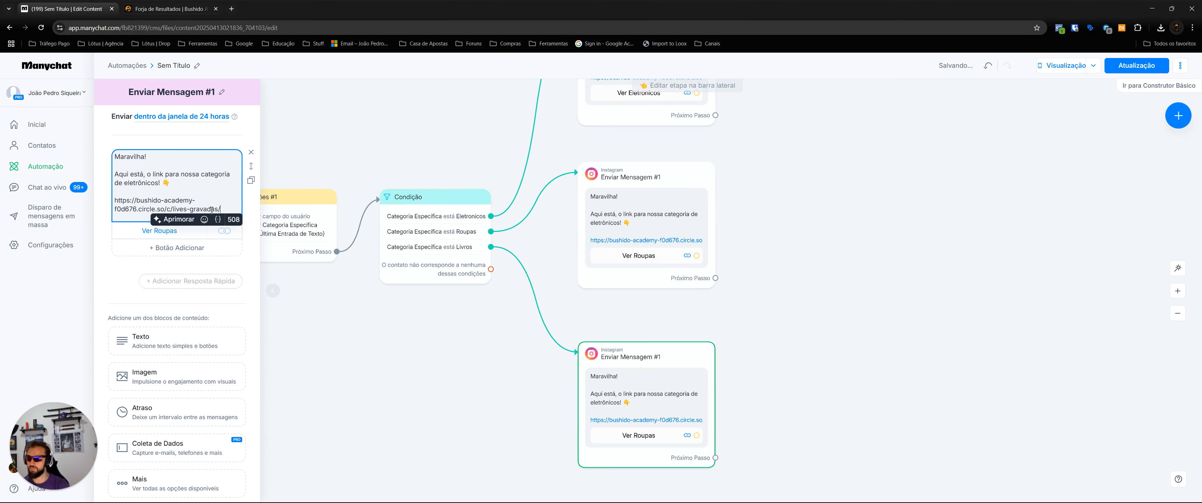
{"action": "left_click", "coordinate": [182, 233]}
{"action": "left_click", "coordinate": [322, 261]}
{"action": "key", "text": "ctrl+a"}
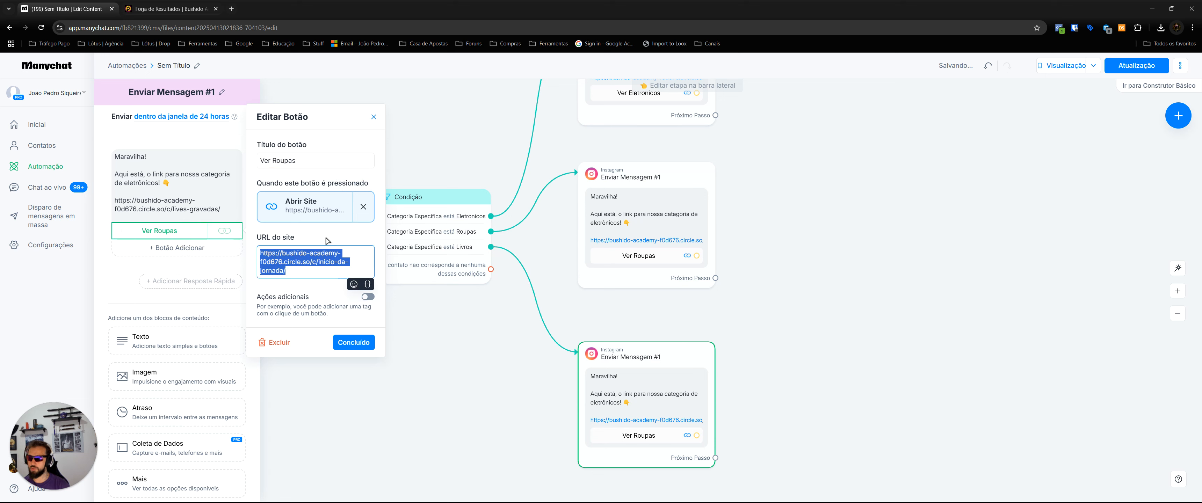
{"action": "type", "text": "https://bushido-academy-f0d676.circle.so/c/lives-gravadas/"}
{"action": "left_click", "coordinate": [309, 169]}
{"action": "triple_click", "coordinate": [310, 166]}
{"action": "triple_click", "coordinate": [316, 165]}
{"action": "left_click_drag", "start_coordinate": [272, 165], "coordinate": [308, 166]}
{"action": "type", "text": "Li"}
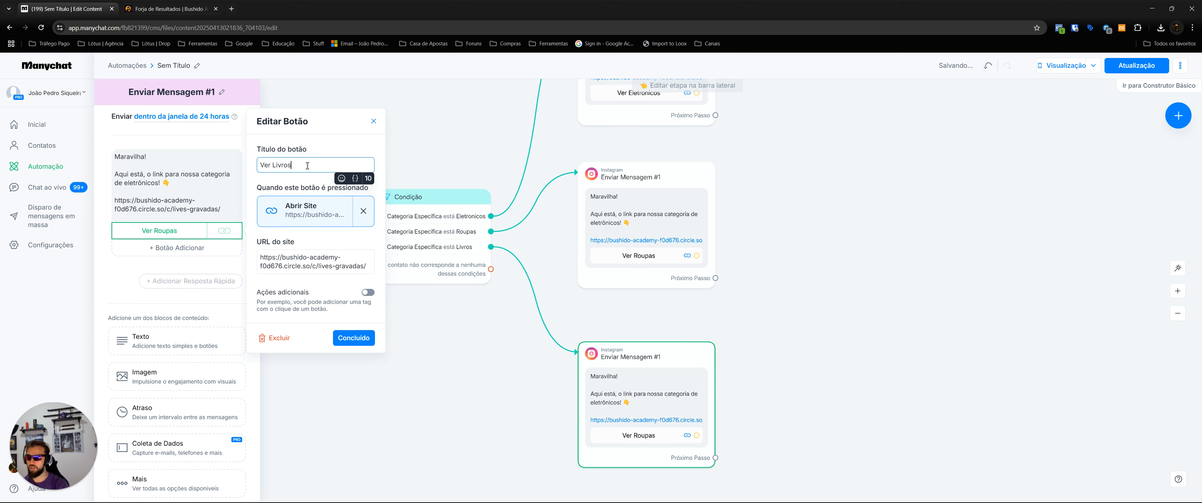
{"action": "left_click", "coordinate": [353, 337]}
{"action": "left_click", "coordinate": [416, 314]}
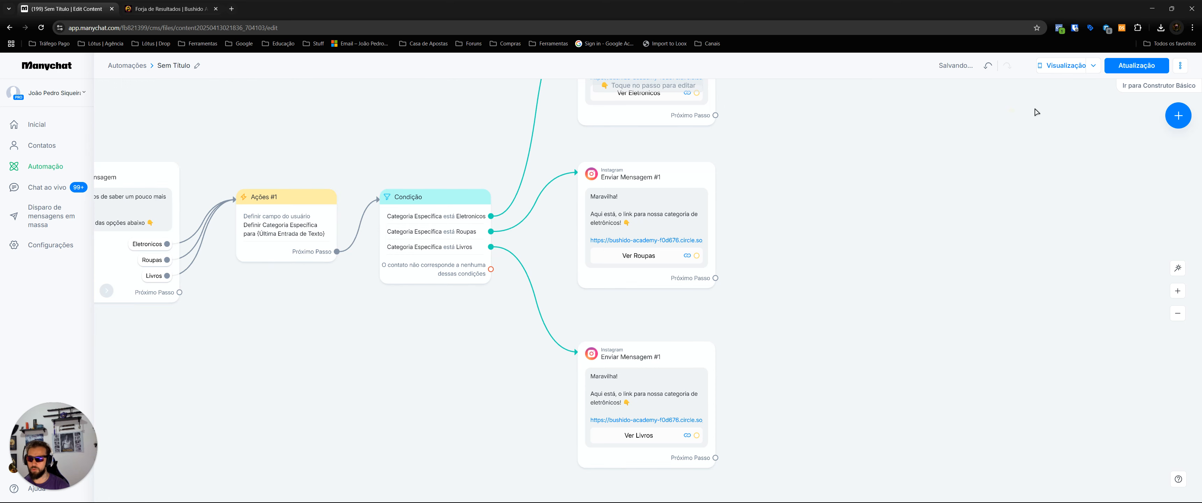
{"action": "left_click", "coordinate": [1117, 69]}
Step: Switch to the "Aula 2.2: Condicionais" notes and compare the initial flow instructions with the category question block in ManyChat
{"action": "key", "text": "alt+Tab"}
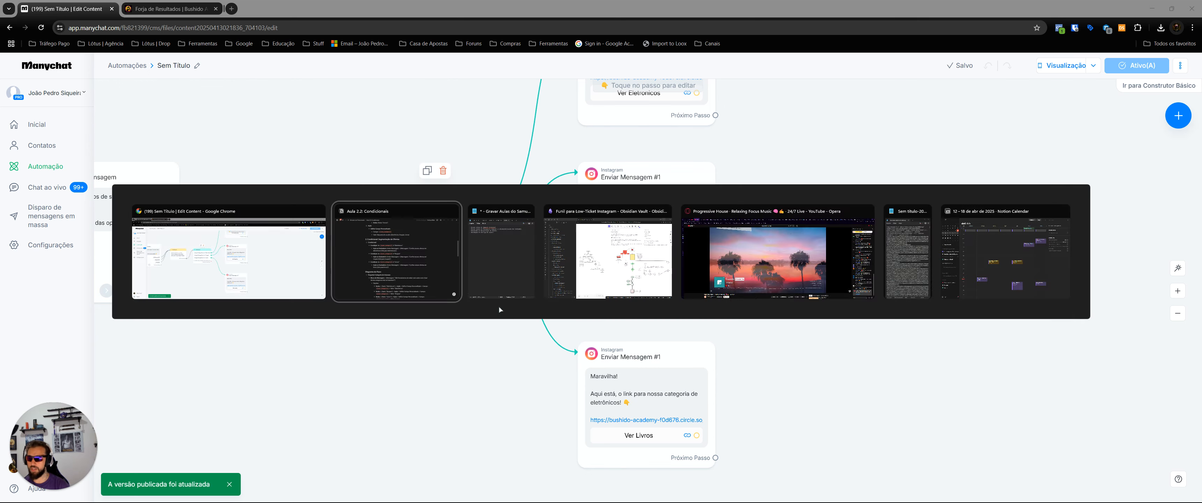
{"action": "scroll", "coordinate": [603, 261], "scroll_direction": "up", "scroll_amount": 5}
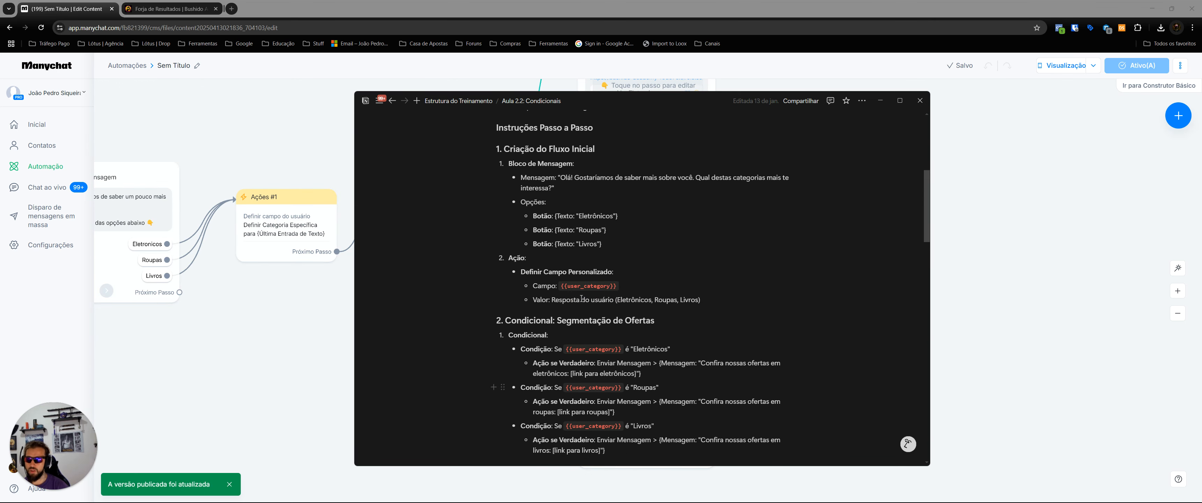
{"action": "scroll", "coordinate": [564, 338], "scroll_direction": "down", "scroll_amount": 1}
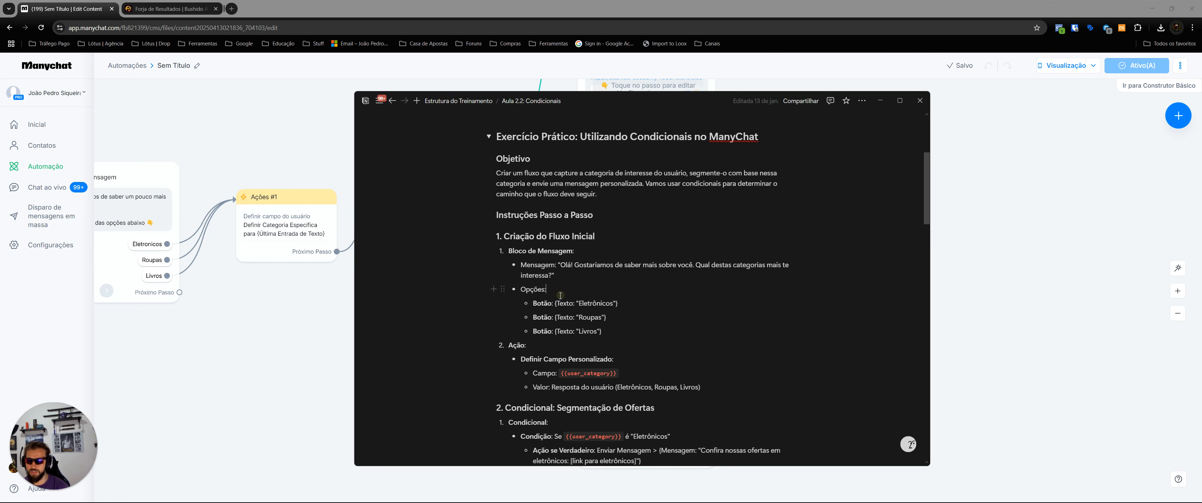
{"action": "left_click", "coordinate": [561, 295]}
{"action": "left_click_drag", "start_coordinate": [270, 330], "coordinate": [339, 332]}
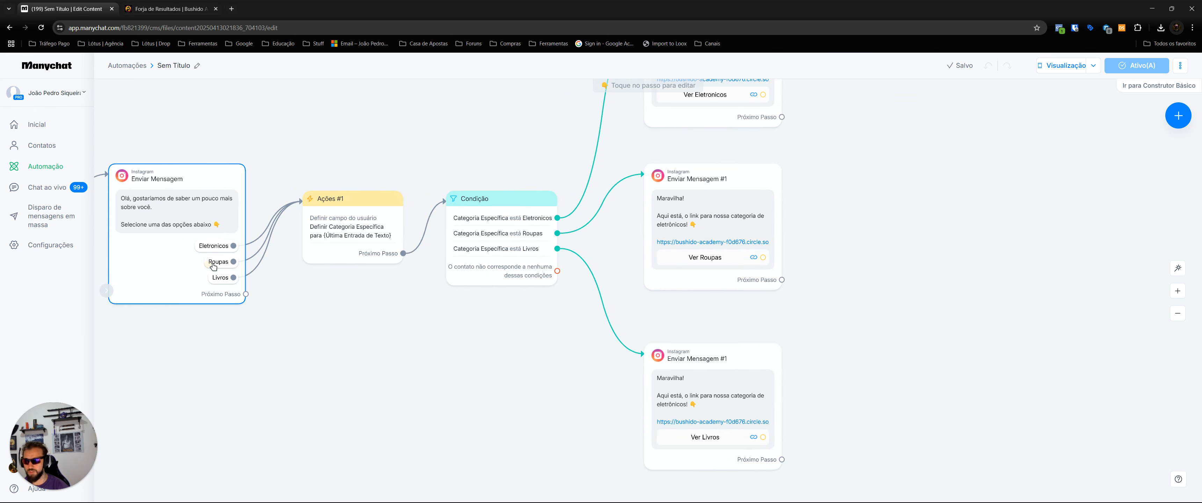
{"action": "left_click", "coordinate": [193, 265]}
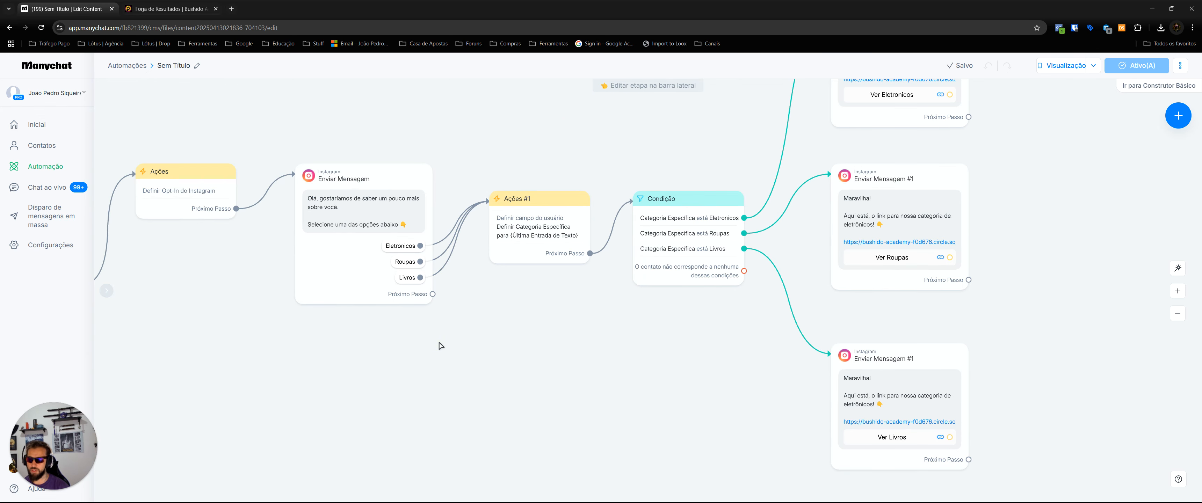
{"action": "left_click_drag", "start_coordinate": [439, 343], "coordinate": [305, 329]}
Step: Return to the lesson notes and review the custom field action, the conditional offer segmentation and the flow diagram
{"action": "key", "text": "alt+Tab"}
{"action": "scroll", "coordinate": [559, 280], "scroll_direction": "down", "scroll_amount": 3}
{"action": "mouse_move", "coordinate": [544, 272]}
{"action": "left_mouse_down"}
{"action": "mouse_move", "coordinate": [628, 296]}
{"action": "mouse_move", "coordinate": [523, 273]}
{"action": "left_mouse_up"}
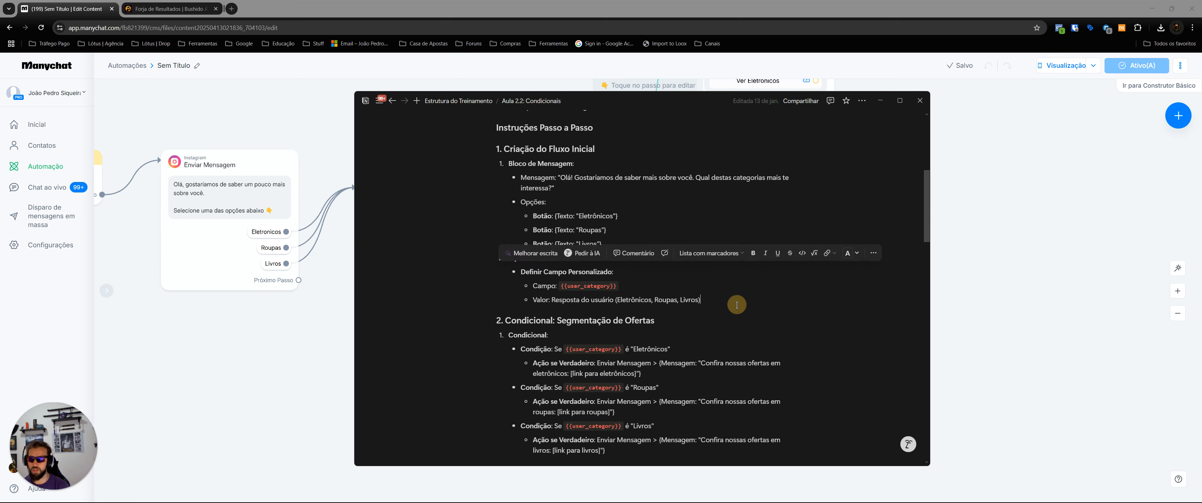
{"action": "left_click", "coordinate": [587, 298]}
{"action": "scroll", "coordinate": [586, 292], "scroll_direction": "down", "scroll_amount": 2}
{"action": "scroll", "coordinate": [572, 353], "scroll_direction": "down", "scroll_amount": 7}
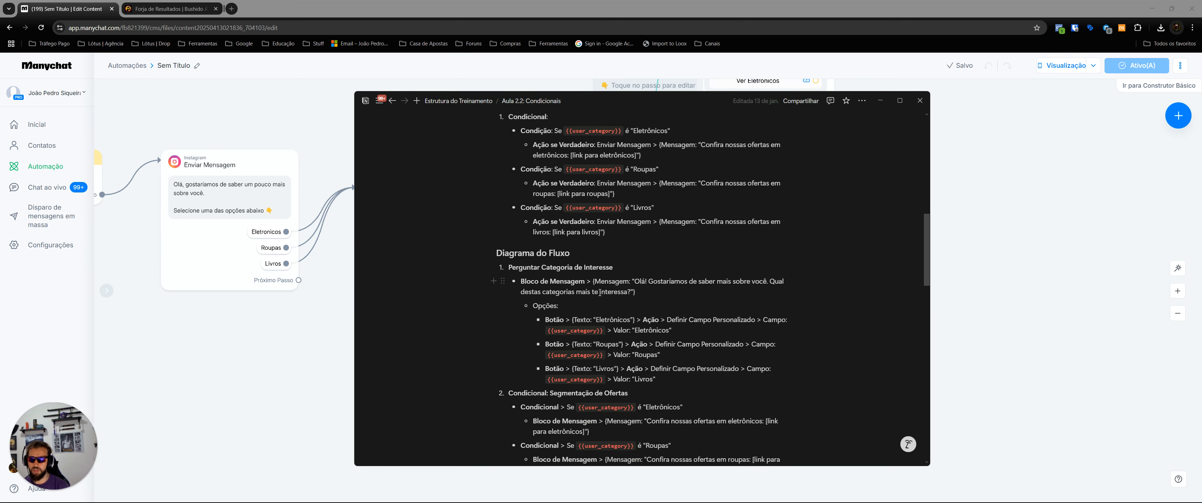
{"action": "scroll", "coordinate": [516, 290], "scroll_direction": "up", "scroll_amount": 5}
{"action": "scroll", "coordinate": [516, 290], "scroll_direction": "down", "scroll_amount": 5}
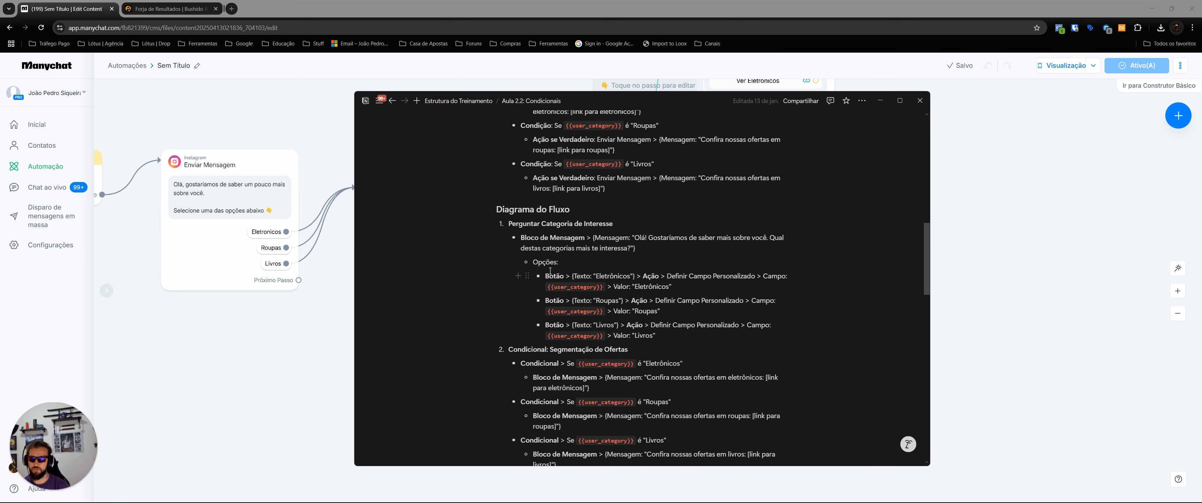
Step: Review the diagram's "Condicional: Segmentação de Ofertas" section and the verification checklist in the lesson notes
{"action": "left_click_drag", "start_coordinate": [618, 336], "coordinate": [504, 172]}
{"action": "scroll", "coordinate": [536, 193], "scroll_direction": "down", "scroll_amount": 3}
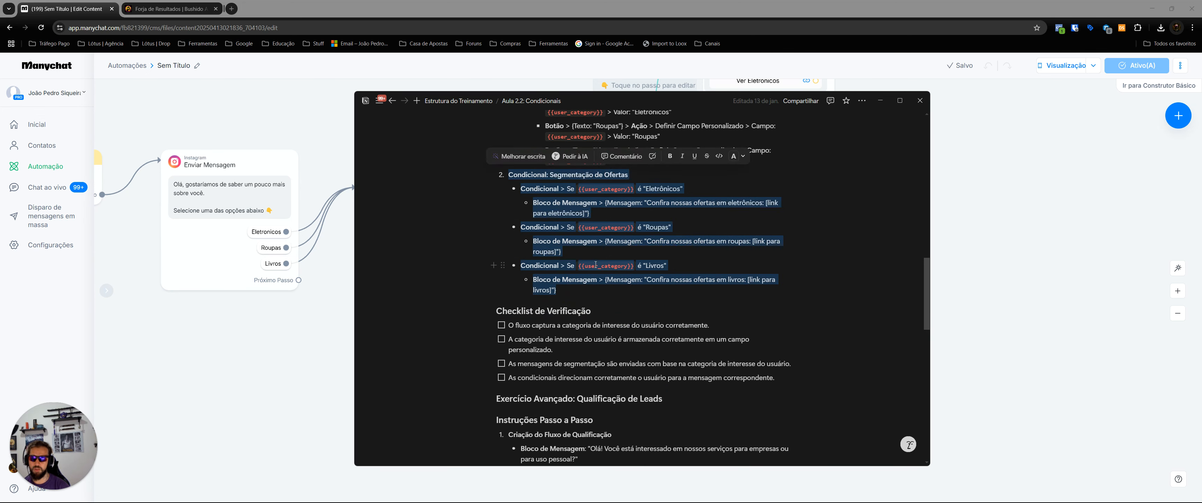
{"action": "left_click", "coordinate": [505, 241]}
{"action": "left_click", "coordinate": [439, 237]}
{"action": "left_click", "coordinate": [552, 268]}
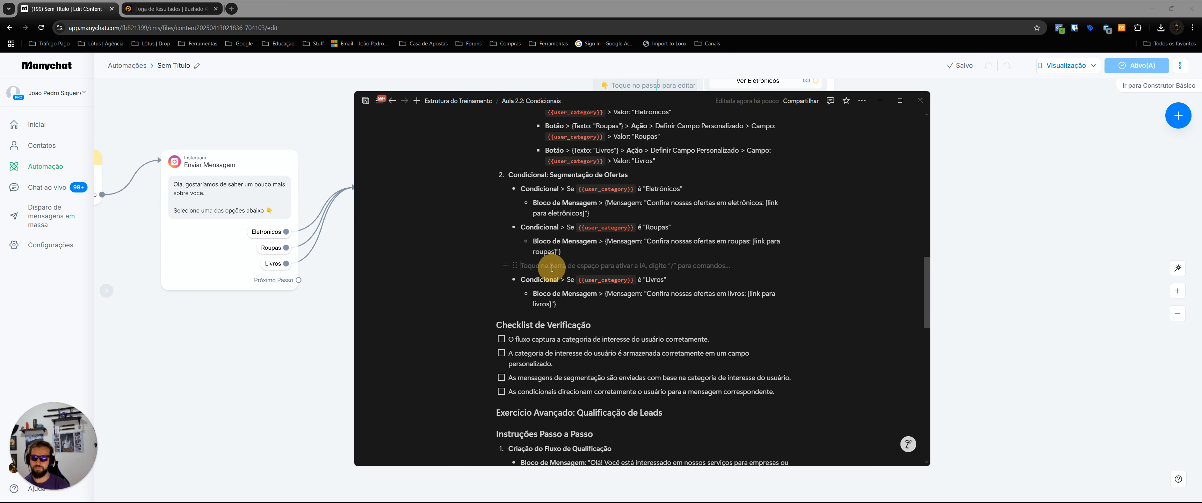
{"action": "key", "text": "BackSpace"}
{"action": "scroll", "coordinate": [529, 303], "scroll_direction": "down", "scroll_amount": 1}
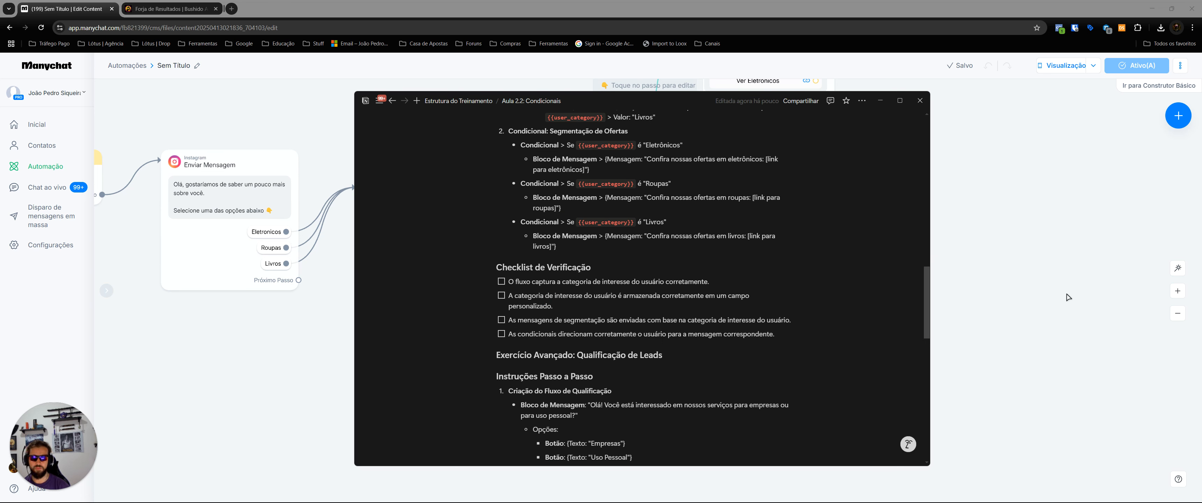
Step: Go back to the ManyChat flow and examine the settings of the Story Reply #43 trigger
{"action": "left_click", "coordinate": [1131, 243]}
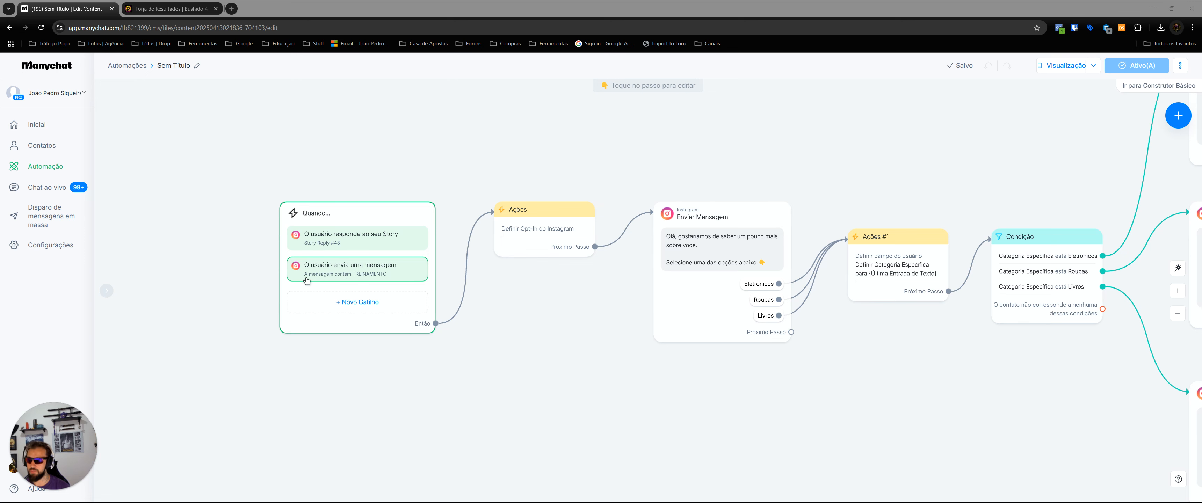
{"action": "scroll", "coordinate": [193, 258], "scroll_direction": "up", "scroll_amount": 5}
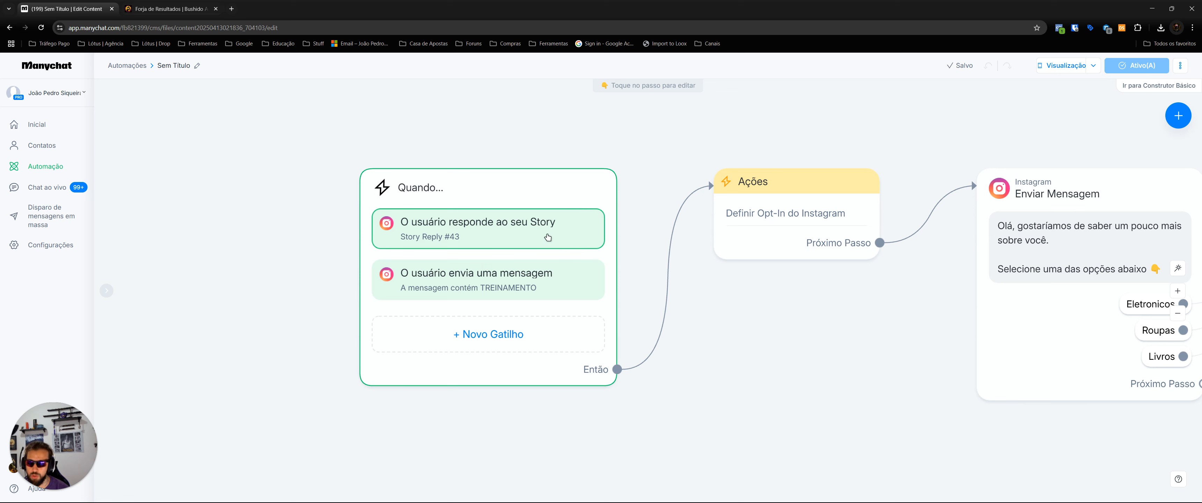
{"action": "left_click", "coordinate": [460, 229]}
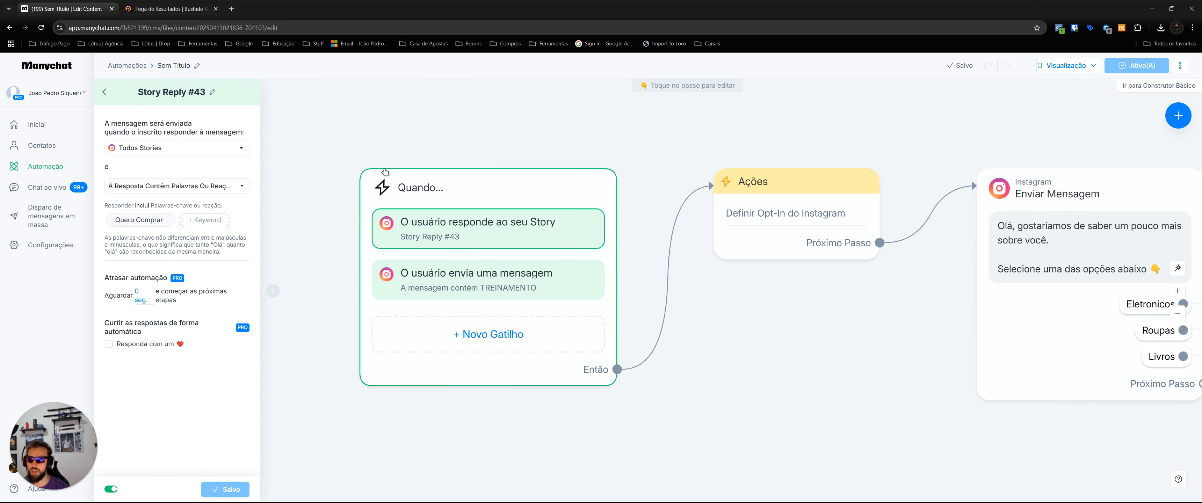
{"action": "left_click", "coordinate": [374, 176]}
{"action": "left_click", "coordinate": [430, 137]}
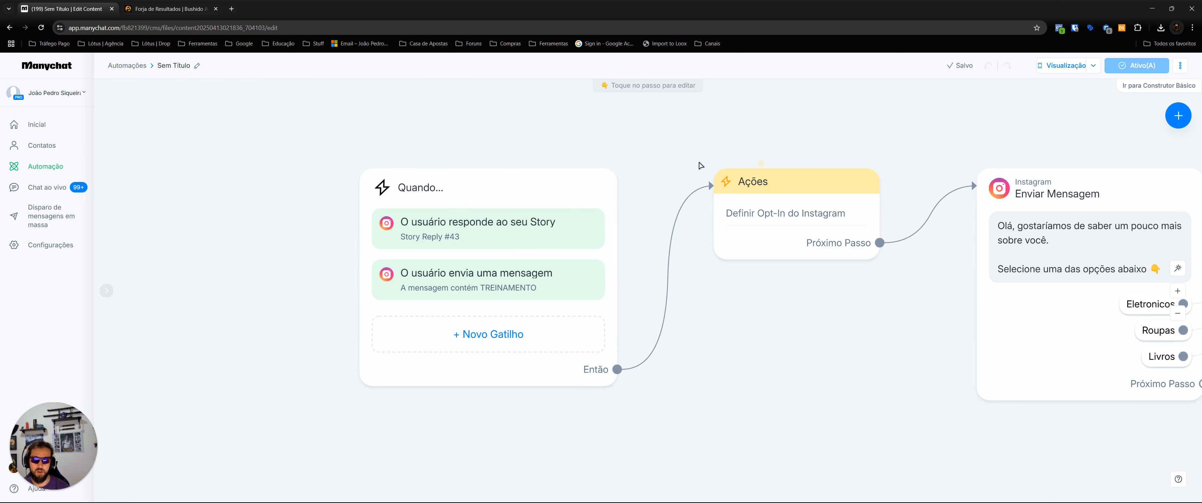
Step: Examine the keyword settings of the TREINAMENTO message trigger in the flow
{"action": "left_click", "coordinate": [429, 292]}
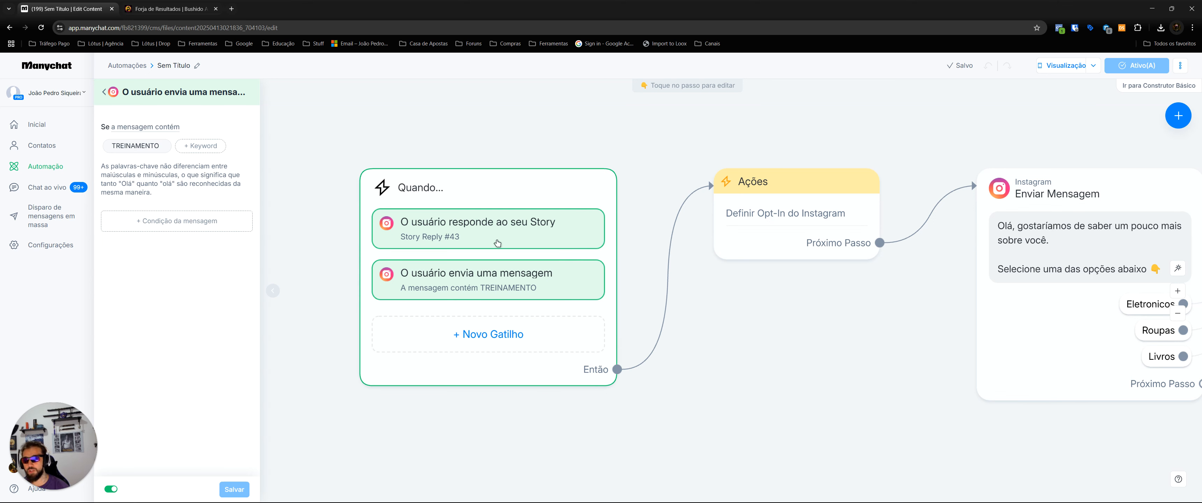
{"action": "left_click", "coordinate": [350, 174]}
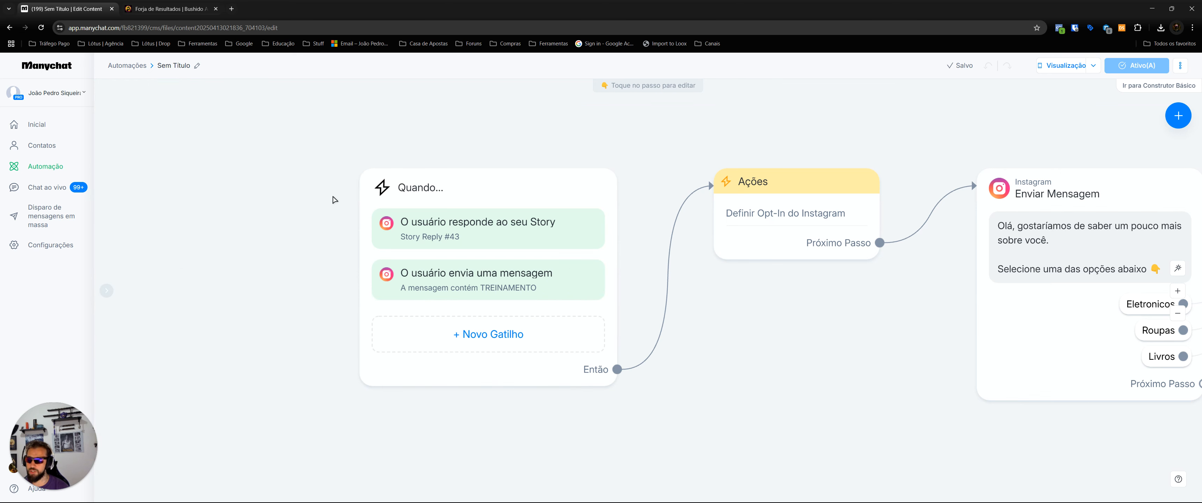
Step: Open the live chat, list all Instagram conversations regardless of status, and open the most recent TREINAMENTO conversation
{"action": "left_click", "coordinate": [46, 191]}
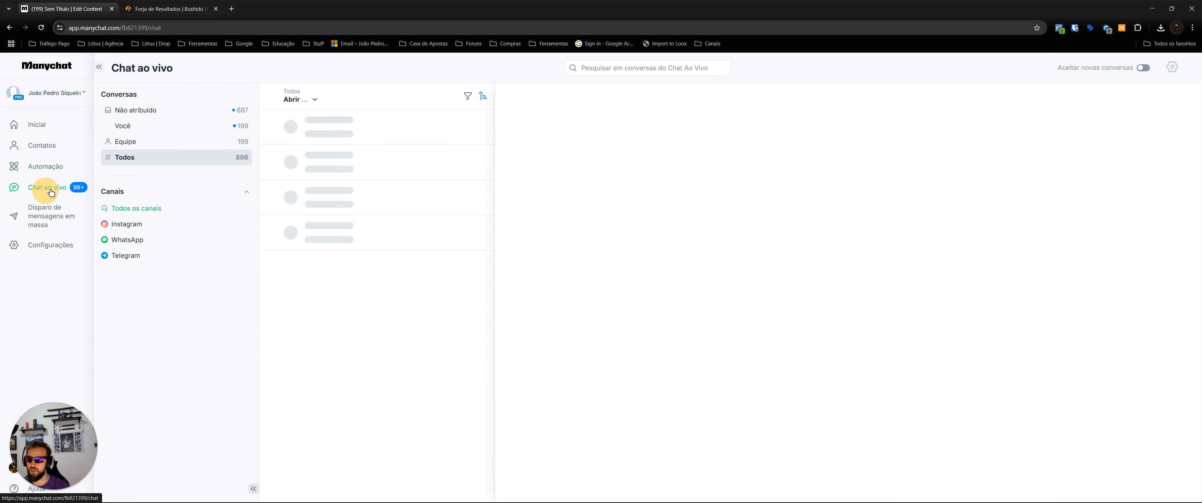
{"action": "left_click", "coordinate": [310, 101]}
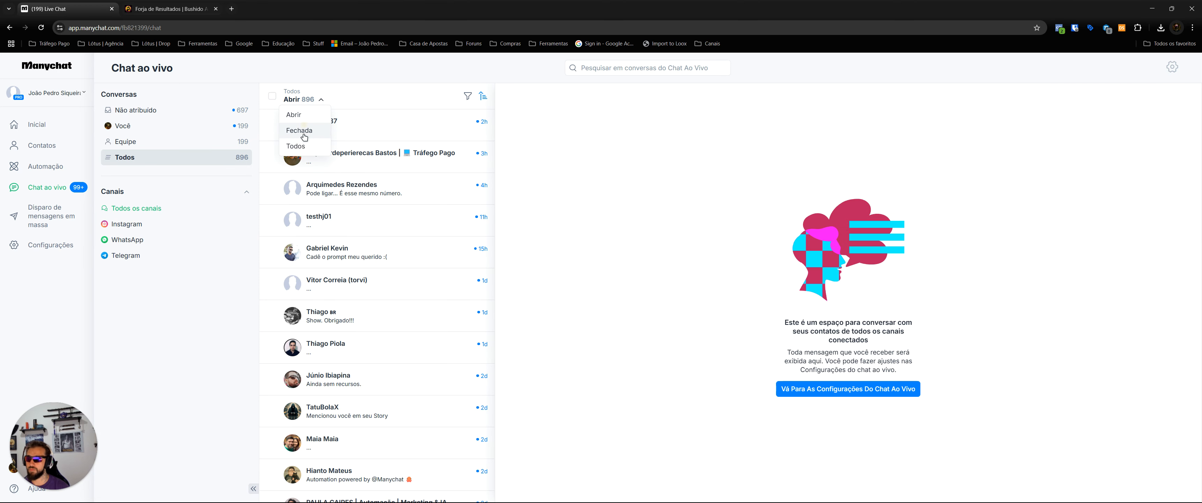
{"action": "left_click", "coordinate": [302, 147]}
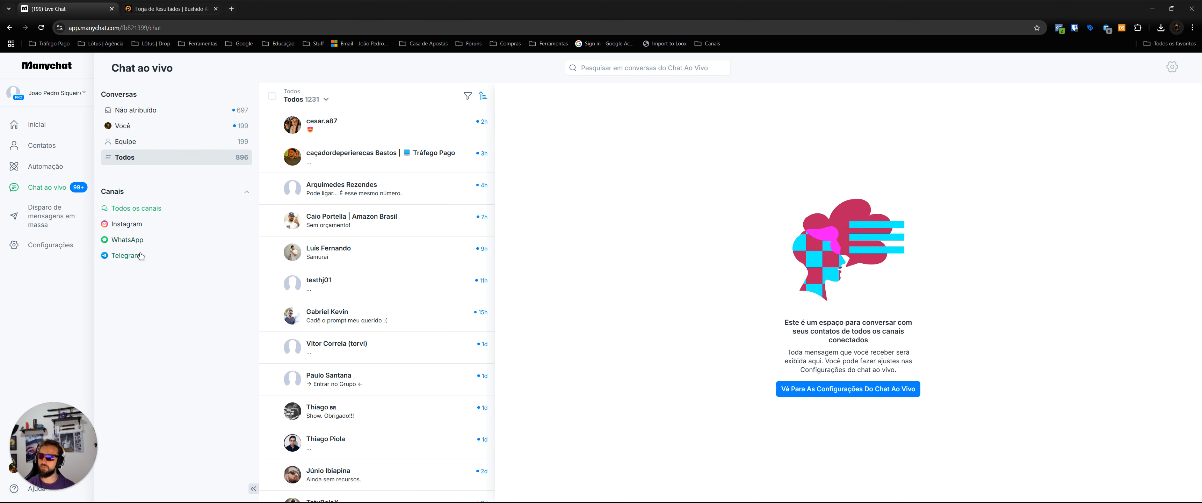
{"action": "left_click", "coordinate": [133, 229]}
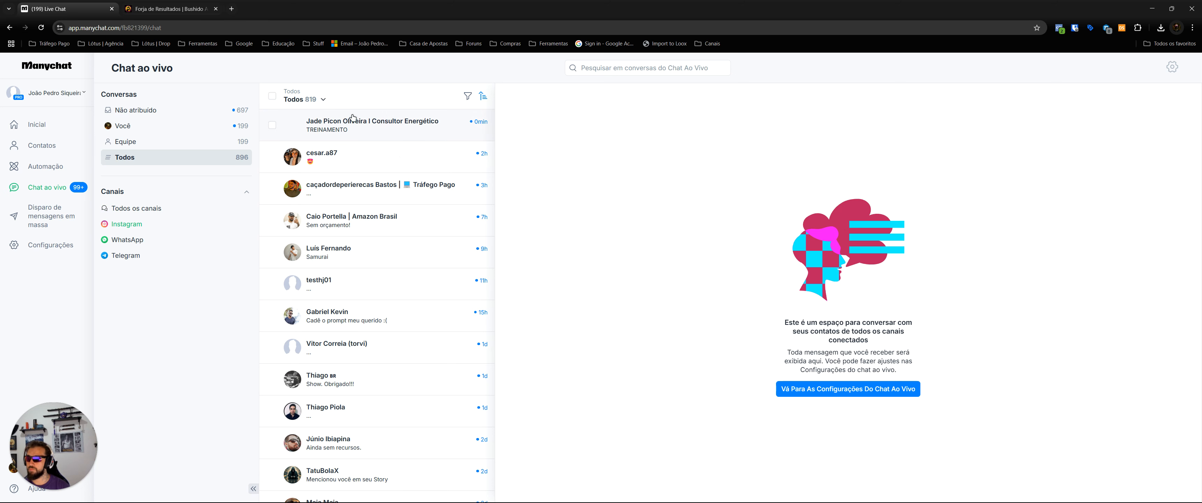
{"action": "left_click", "coordinate": [351, 120]}
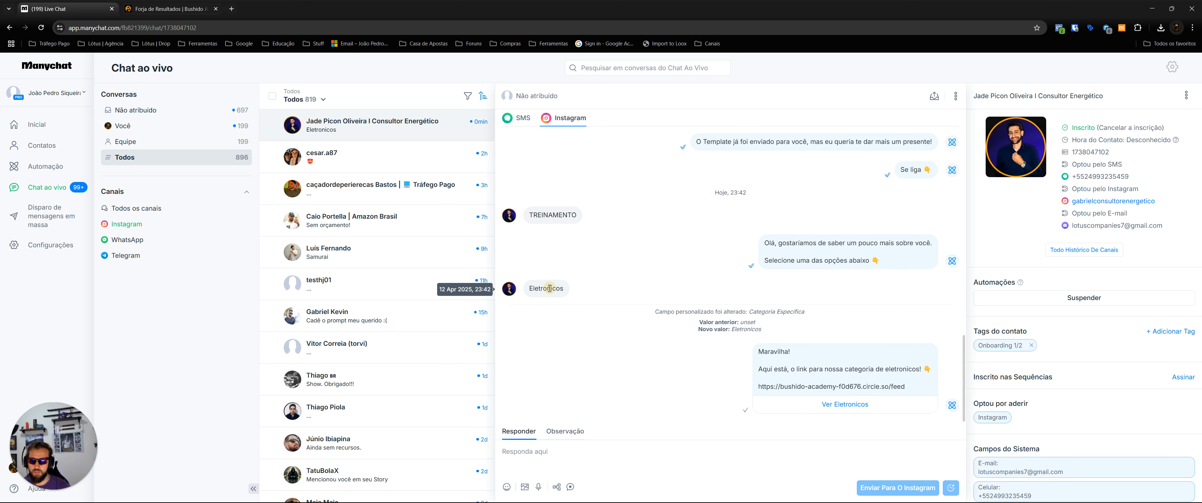
Step: Examine the Eletronicos test in the conversation, checking the Categoria Específica field change and the link message sent
{"action": "left_click", "coordinate": [776, 318]}
{"action": "left_click", "coordinate": [694, 315]}
{"action": "left_click_drag", "start_coordinate": [697, 313], "coordinate": [835, 315]}
{"action": "left_click", "coordinate": [734, 321]}
{"action": "left_click", "coordinate": [742, 335]}
{"action": "left_click", "coordinate": [842, 371]}
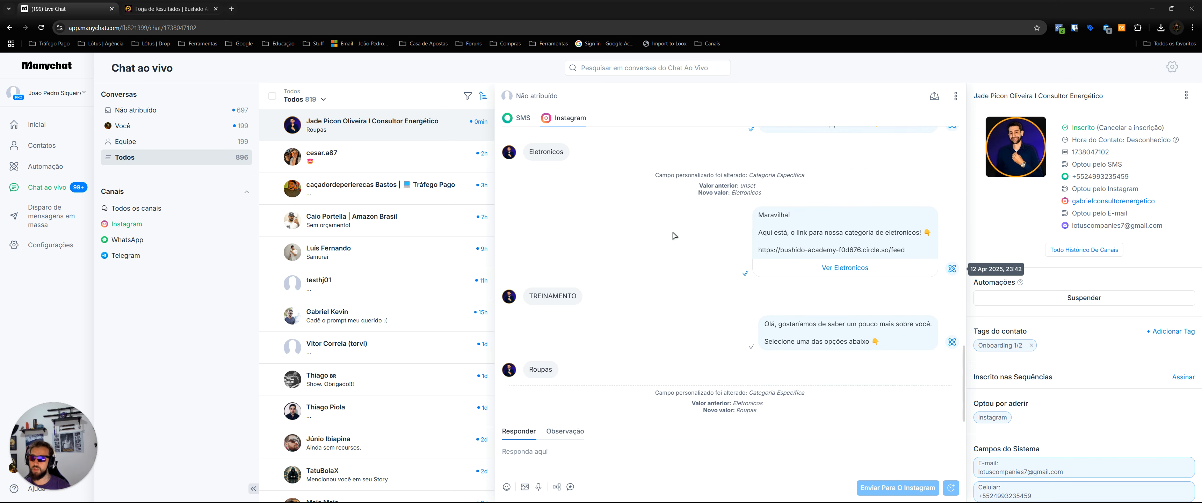
Step: Examine the Roupas test in the conversation, checking the custom field change, the message link and the Ver Roupas button
{"action": "left_click", "coordinate": [765, 306]}
{"action": "left_click_drag", "start_coordinate": [735, 330], "coordinate": [853, 400]}
{"action": "double_click", "coordinate": [865, 388]}
{"action": "left_click", "coordinate": [864, 388]}
{"action": "double_click", "coordinate": [849, 386]}
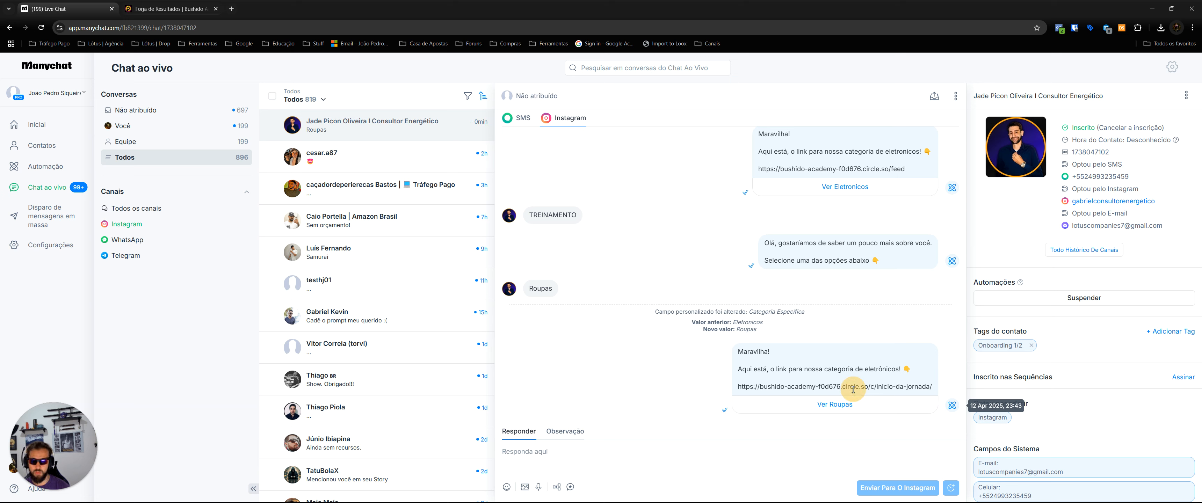
{"action": "left_click", "coordinate": [840, 404]}
{"action": "triple_click", "coordinate": [840, 405]}
{"action": "left_click", "coordinate": [839, 329]}
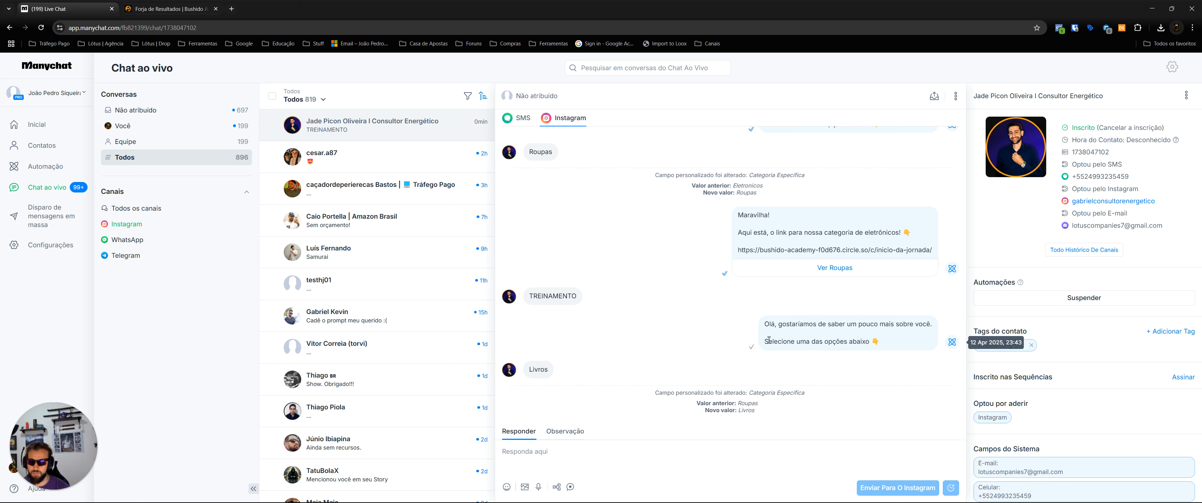
Step: Examine the Livros test in the conversation, checking the custom field change and the link in the reply message
{"action": "left_click", "coordinate": [708, 322]}
{"action": "left_click_drag", "start_coordinate": [754, 330], "coordinate": [740, 329]}
{"action": "left_click", "coordinate": [737, 338]}
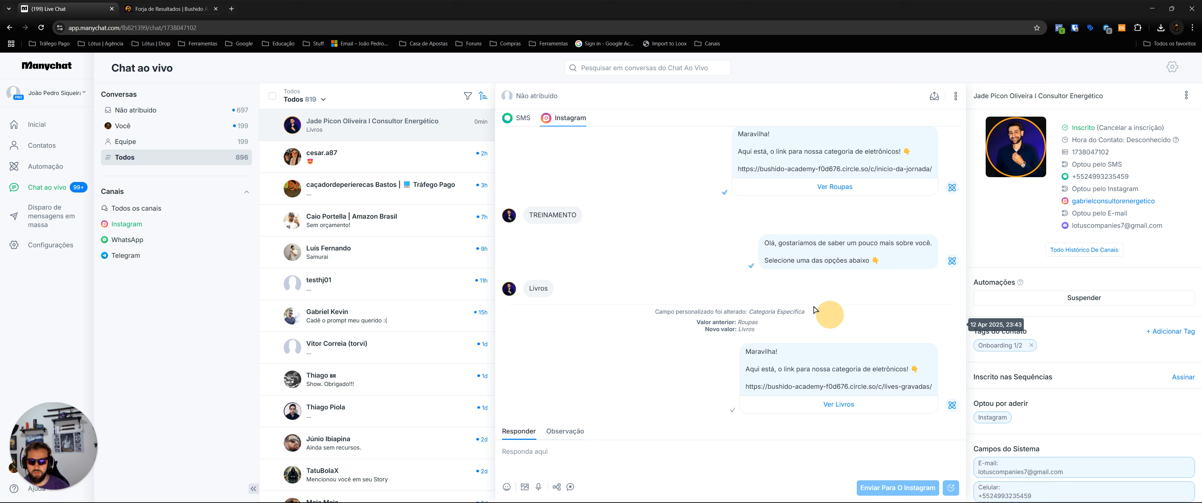
{"action": "triple_click", "coordinate": [876, 386]}
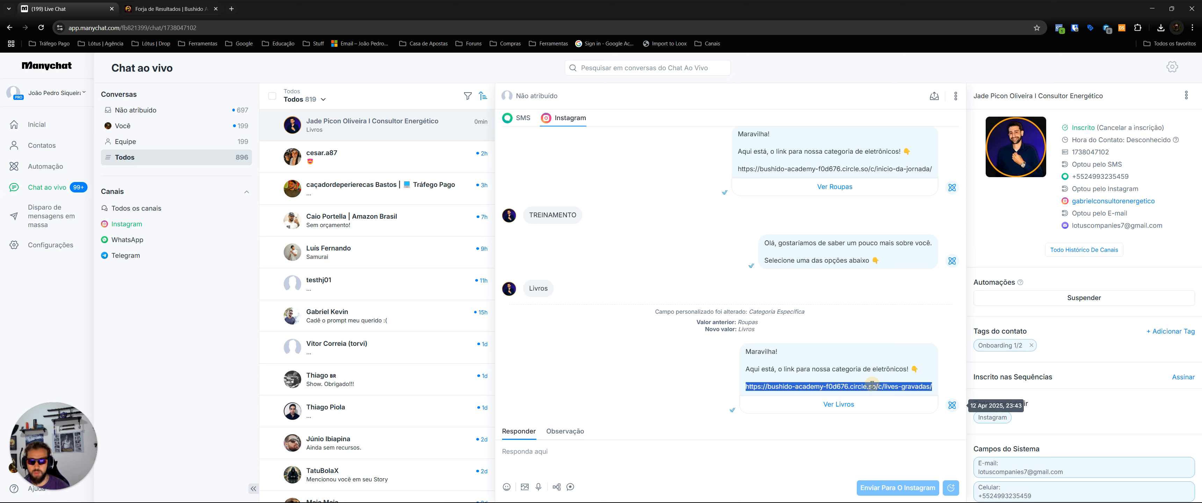
{"action": "left_click", "coordinate": [782, 346]}
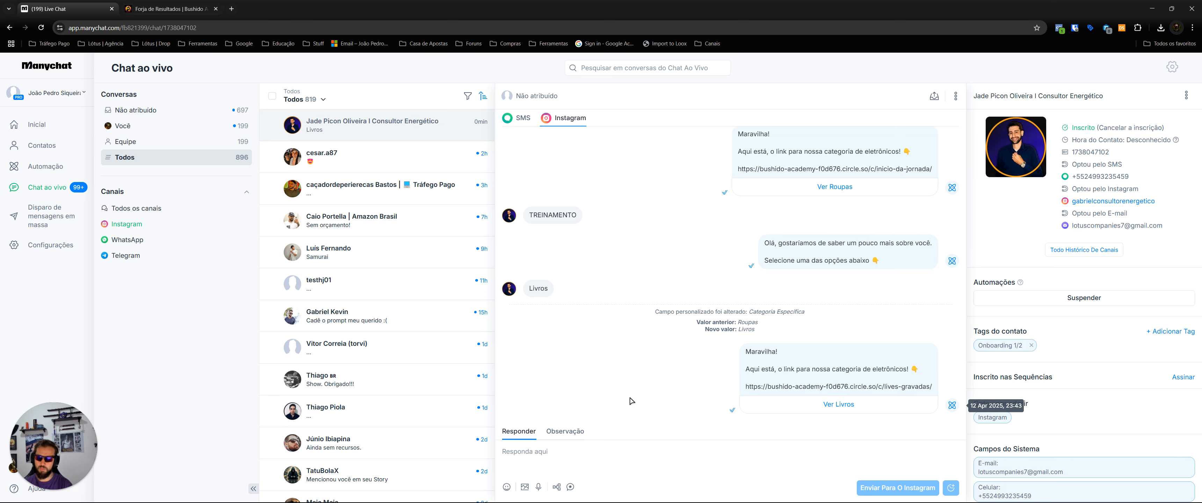
Step: Compare the conversation with the lesson notes' verification checklist and tick off the item about capturing the user's category of interest
{"action": "key", "text": "alt+Tab"}
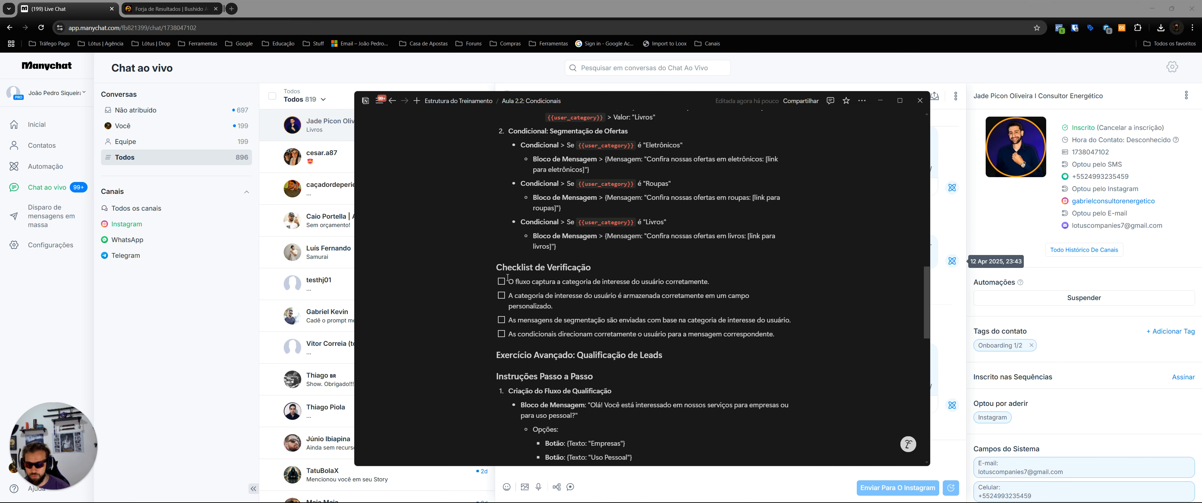
{"action": "key", "text": "alt+Tab"}
{"action": "scroll", "coordinate": [831, 318], "scroll_direction": "up", "scroll_amount": 4}
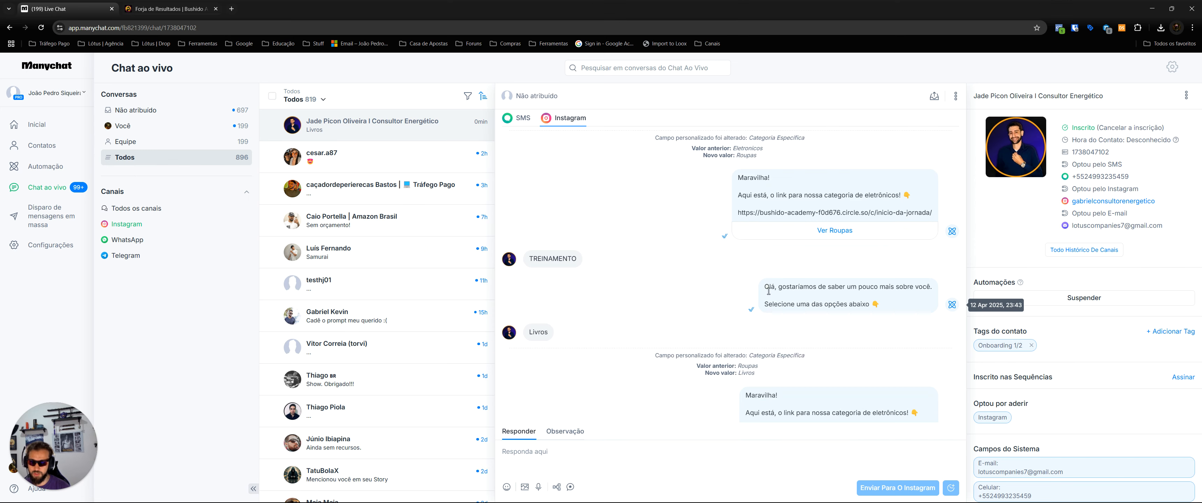
{"action": "left_click", "coordinate": [737, 282]}
{"action": "left_click_drag", "start_coordinate": [738, 282], "coordinate": [810, 276]}
{"action": "left_click", "coordinate": [743, 264]}
{"action": "key", "text": "alt+Tab"}
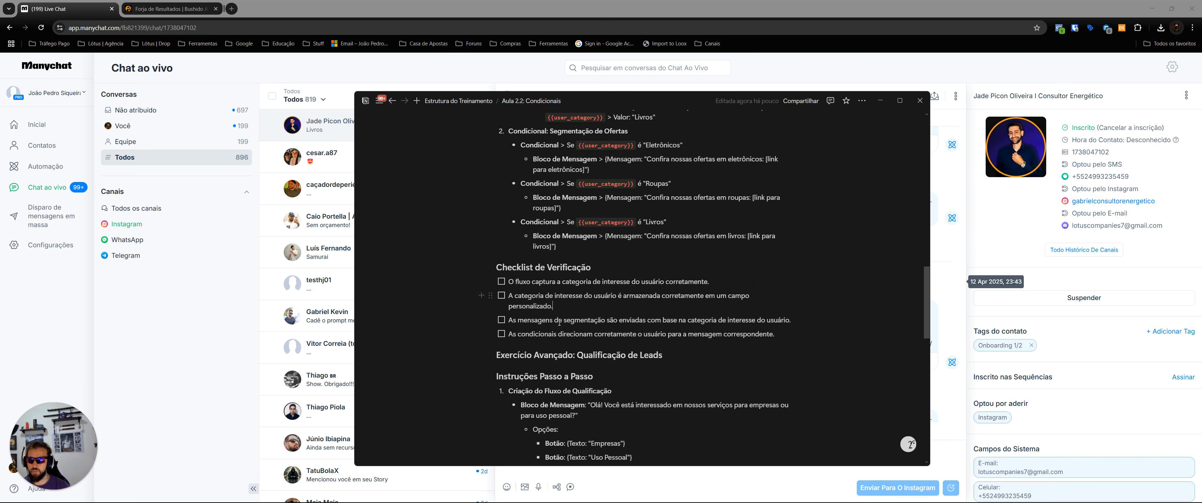
{"action": "left_click", "coordinate": [501, 281]}
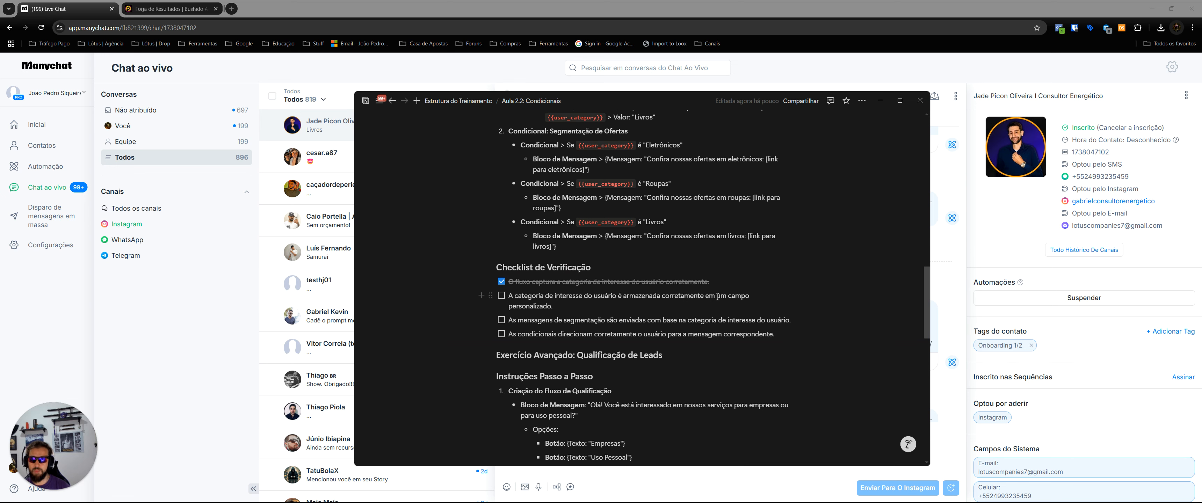
Step: Check the stored custom field value in the conversation and tick off the checklist item about storing the category
{"action": "left_click", "coordinate": [944, 229]}
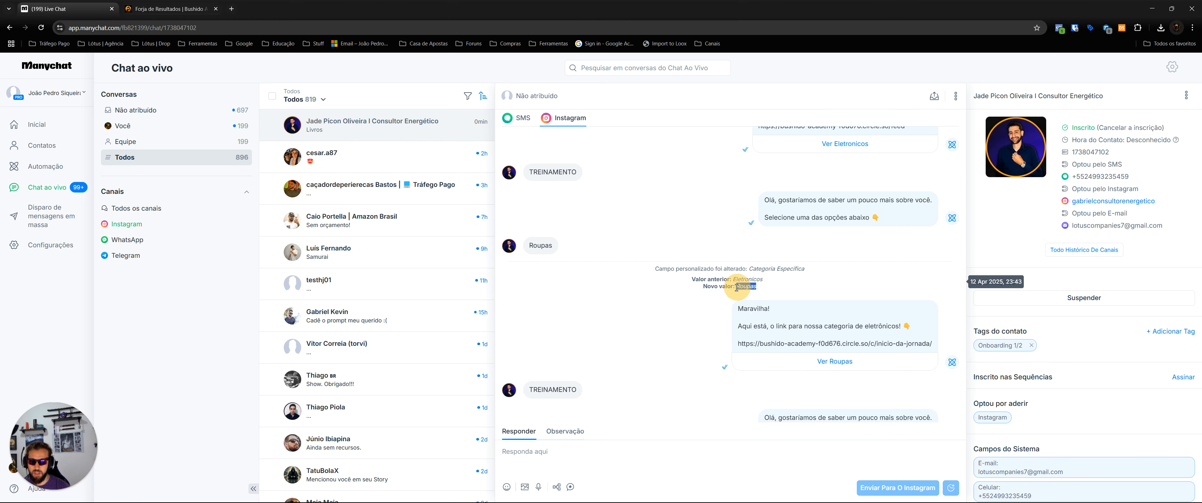
{"action": "key", "text": "alt+Tab"}
{"action": "left_click", "coordinate": [500, 296]}
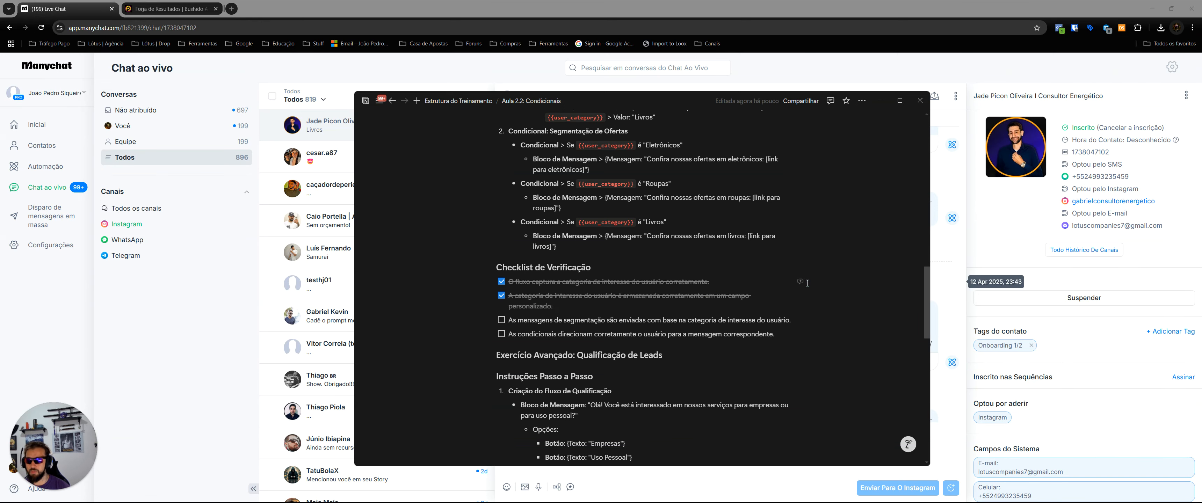
Step: Review the category link messages in the conversation and tick off the checklist item about sending segmentation messages
{"action": "key", "text": "alt+Tab"}
{"action": "scroll", "coordinate": [751, 267], "scroll_direction": "down", "scroll_amount": 3}
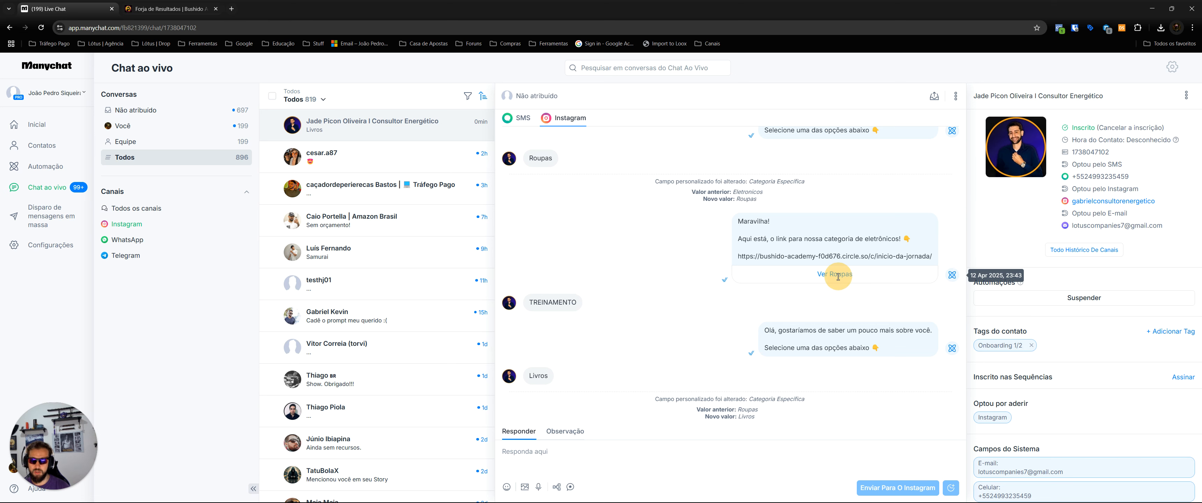
{"action": "scroll", "coordinate": [624, 252], "scroll_direction": "down", "scroll_amount": 2}
{"action": "scroll", "coordinate": [625, 253], "scroll_direction": "down", "scroll_amount": 2}
{"action": "left_click_drag", "start_coordinate": [859, 403], "coordinate": [797, 381]}
{"action": "key", "text": "alt+Tab"}
{"action": "left_click", "coordinate": [496, 320]}
{"action": "left_click", "coordinate": [502, 320]}
Step: Recheck the replies in the conversation and tick off the checklist item about conditionals directing the user to the corresponding message
{"action": "left_click_drag", "start_coordinate": [543, 334], "coordinate": [712, 335]}
{"action": "left_click", "coordinate": [948, 310]}
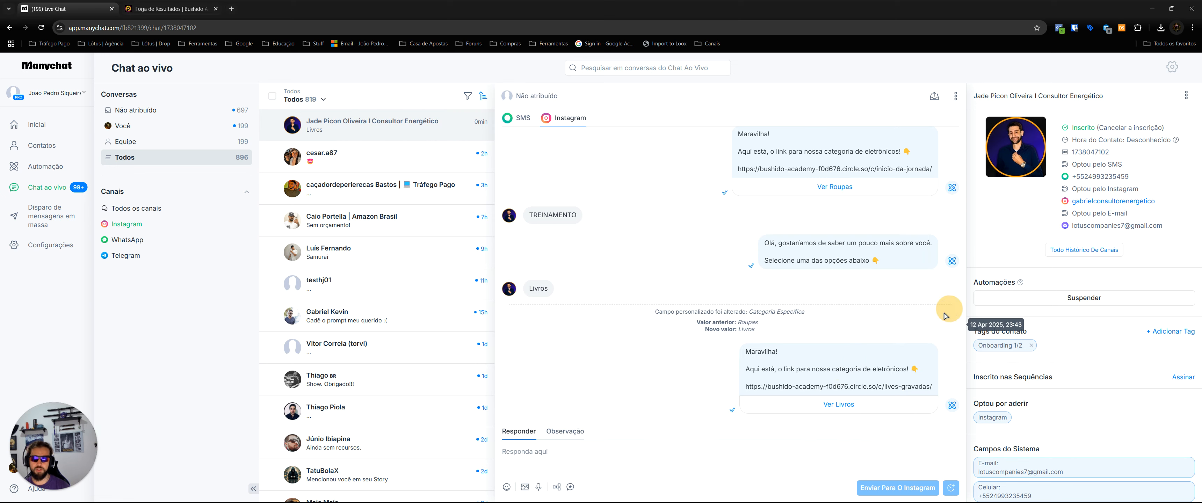
{"action": "scroll", "coordinate": [833, 247], "scroll_direction": "up", "scroll_amount": 3}
{"action": "scroll", "coordinate": [812, 233], "scroll_direction": "down", "scroll_amount": 3}
{"action": "key", "text": "alt+Tab"}
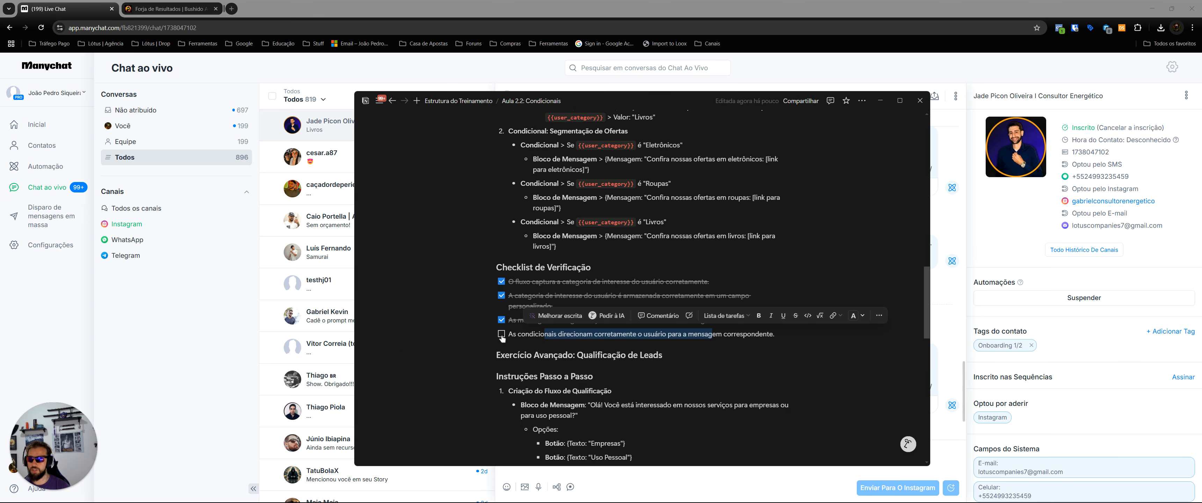
{"action": "left_click", "coordinate": [579, 263]}
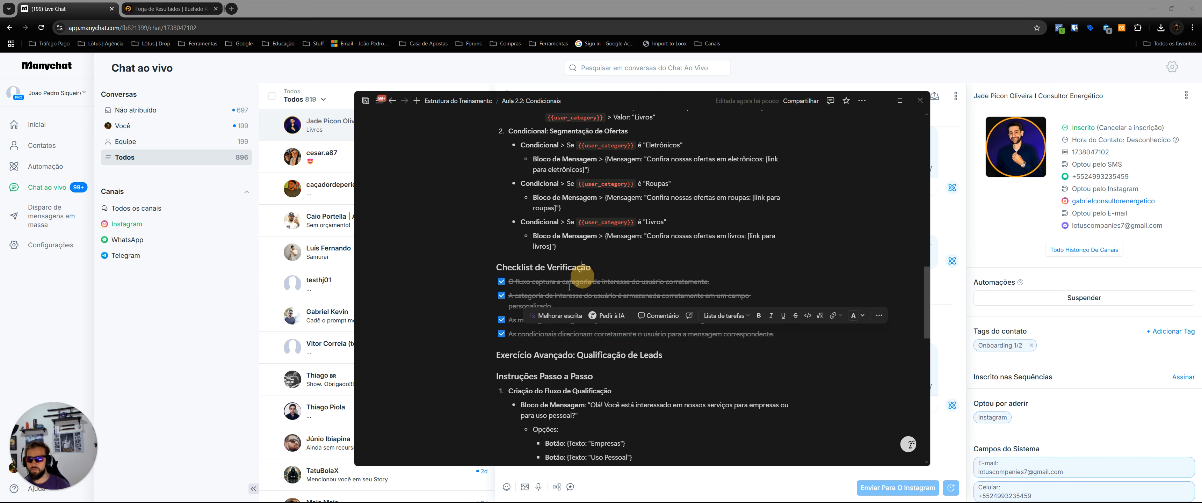
Step: Return from the live chat to the automation editor and view the flow through its condition and three category messages
{"action": "left_click", "coordinate": [950, 224]}
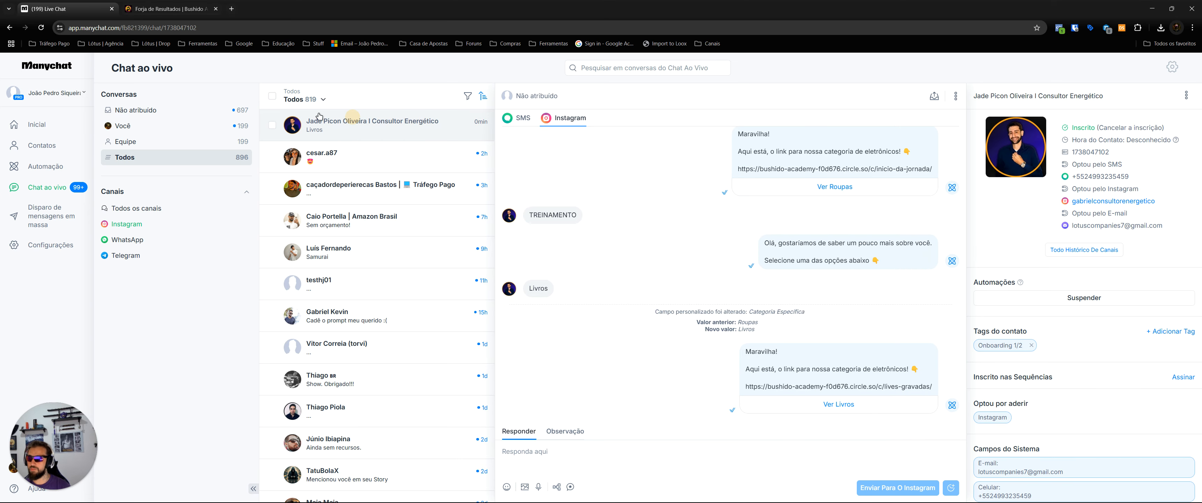
{"action": "left_click", "coordinate": [9, 28]}
{"action": "left_click", "coordinate": [10, 27]}
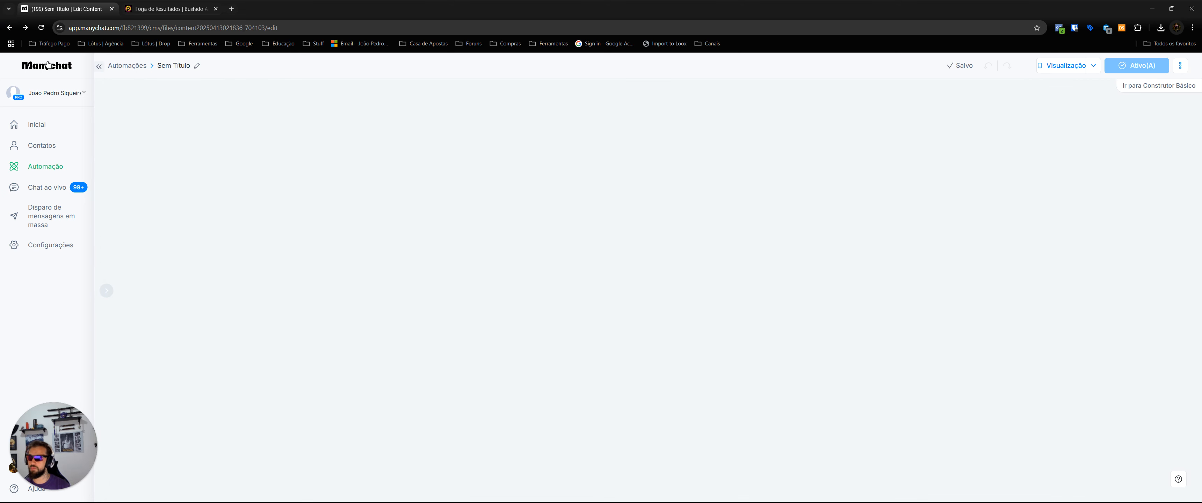
{"action": "left_click_drag", "start_coordinate": [657, 225], "coordinate": [541, 241]}
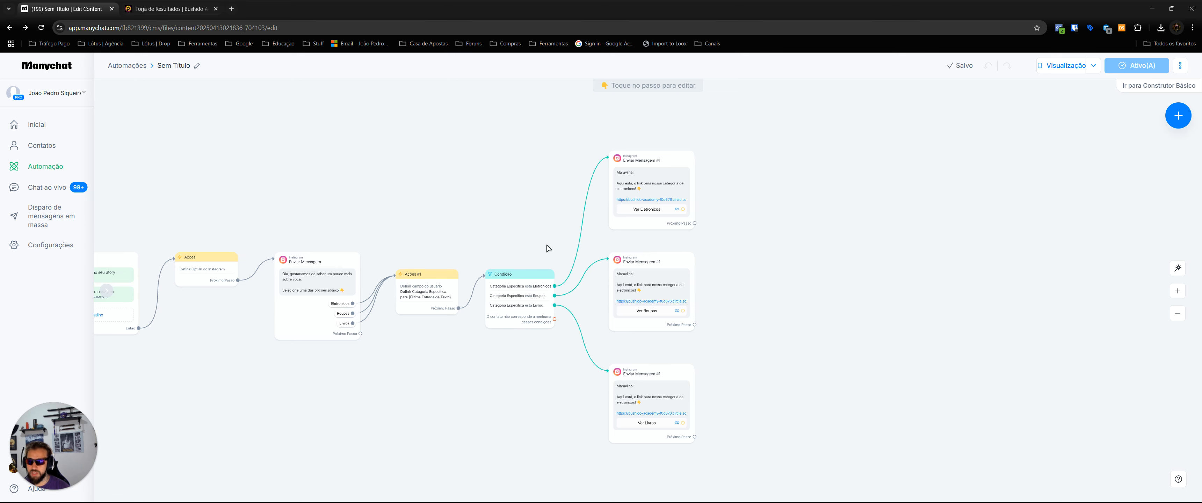
Step: Switch to the lesson notes and review the practical exercise and the advanced "Qualificação de Leads" exercise through its verification checklist
{"action": "key", "text": "alt+Tab"}
{"action": "scroll", "coordinate": [616, 293], "scroll_direction": "down", "scroll_amount": 1}
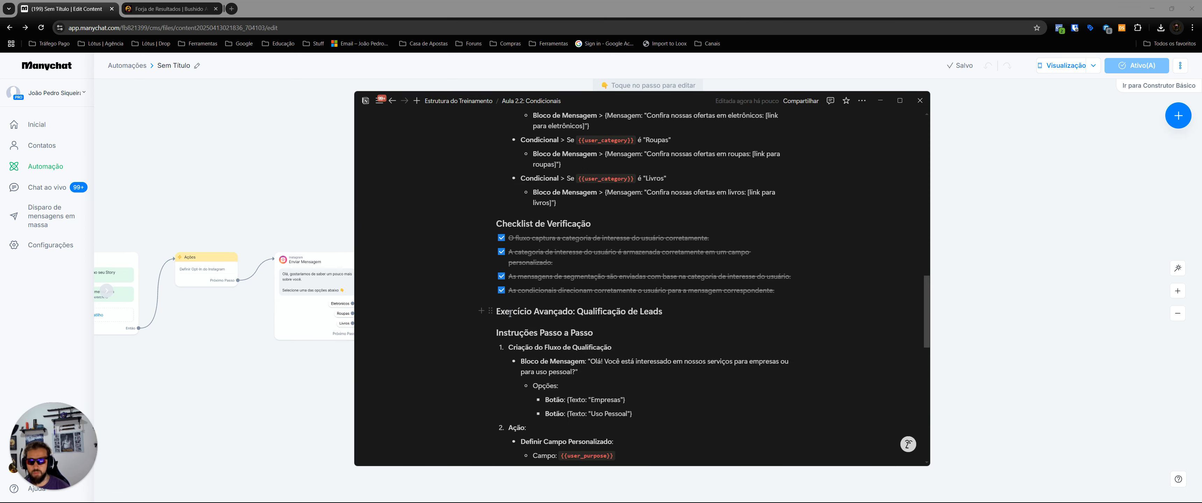
{"action": "scroll", "coordinate": [510, 313], "scroll_direction": "down", "scroll_amount": 6}
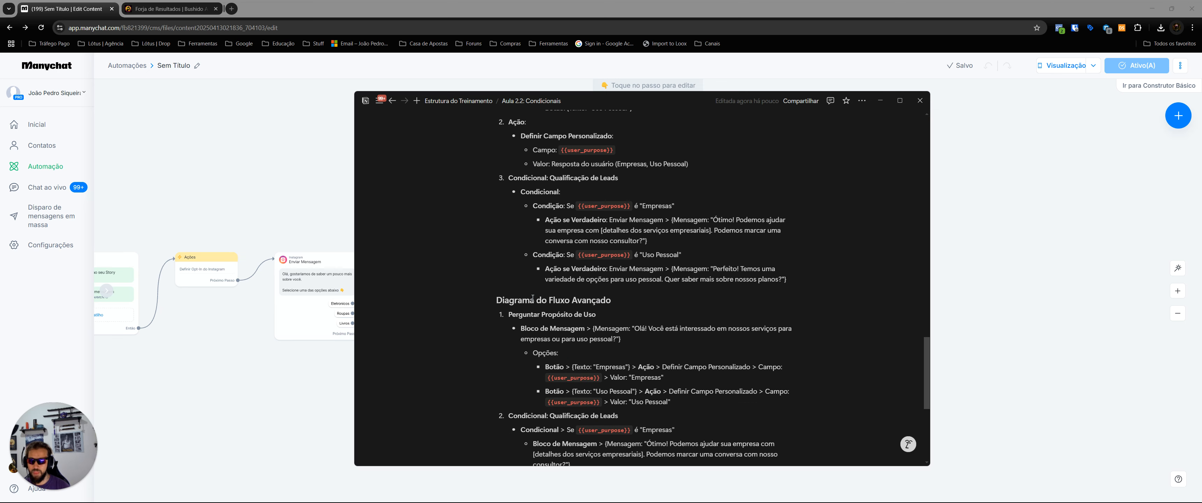
{"action": "scroll", "coordinate": [533, 298], "scroll_direction": "down", "scroll_amount": 4}
{"action": "scroll", "coordinate": [550, 308], "scroll_direction": "up", "scroll_amount": 8}
{"action": "scroll", "coordinate": [559, 318], "scroll_direction": "up", "scroll_amount": 10}
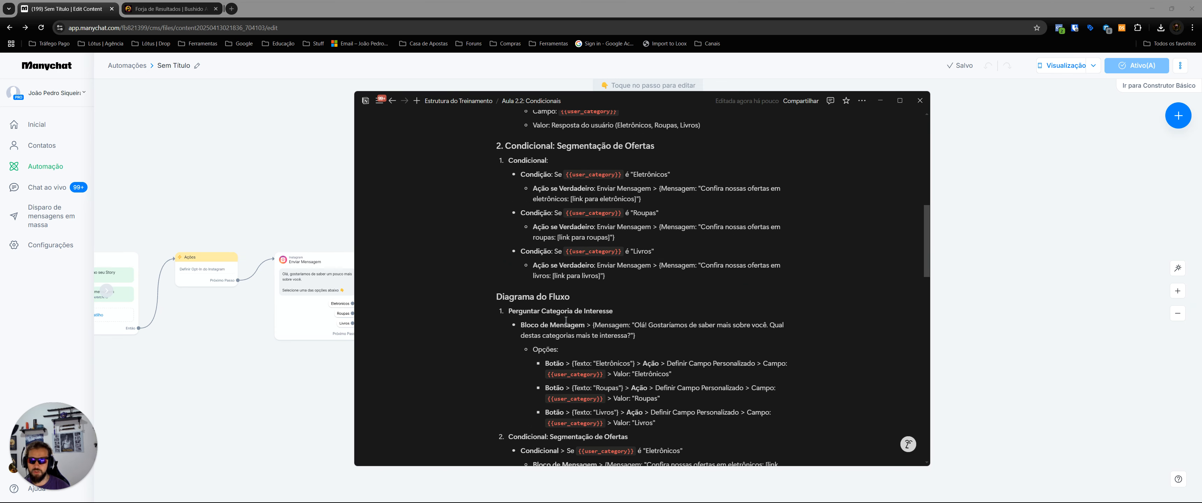
{"action": "scroll", "coordinate": [567, 309], "scroll_direction": "down", "scroll_amount": 2}
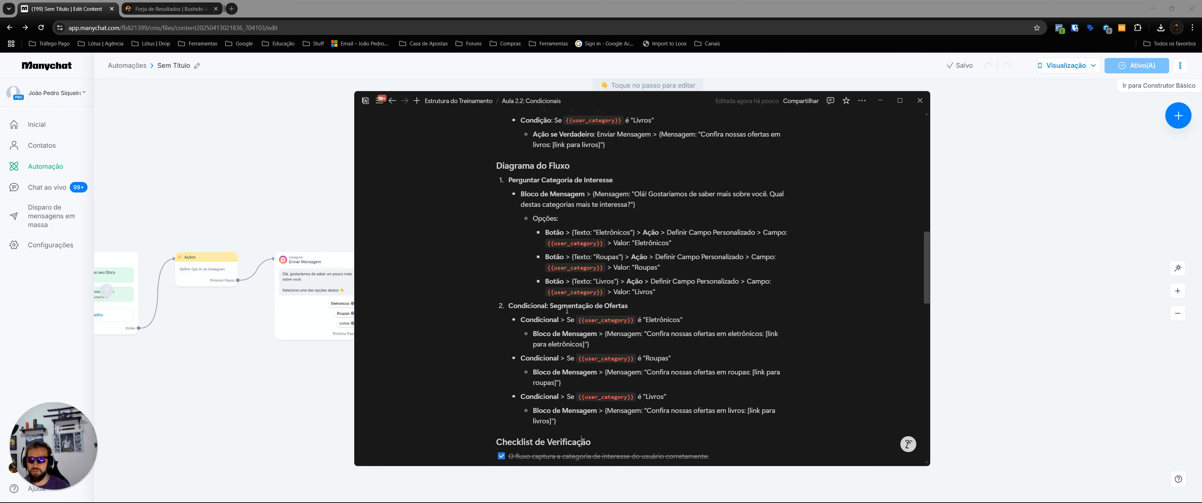
{"action": "scroll", "coordinate": [566, 310], "scroll_direction": "up", "scroll_amount": 10}
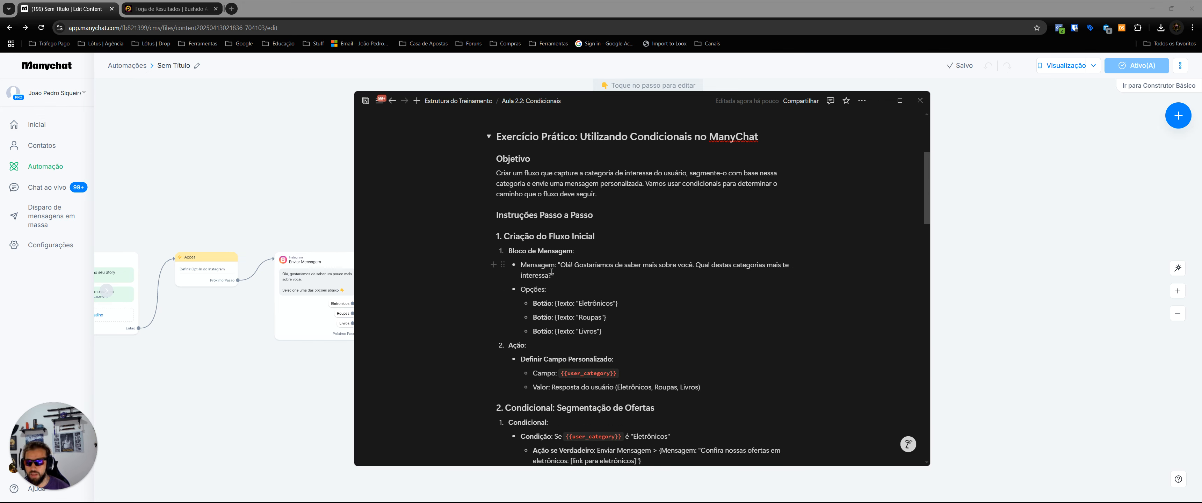
{"action": "scroll", "coordinate": [551, 272], "scroll_direction": "down", "scroll_amount": 15}
{"action": "scroll", "coordinate": [556, 328], "scroll_direction": "down", "scroll_amount": 4}
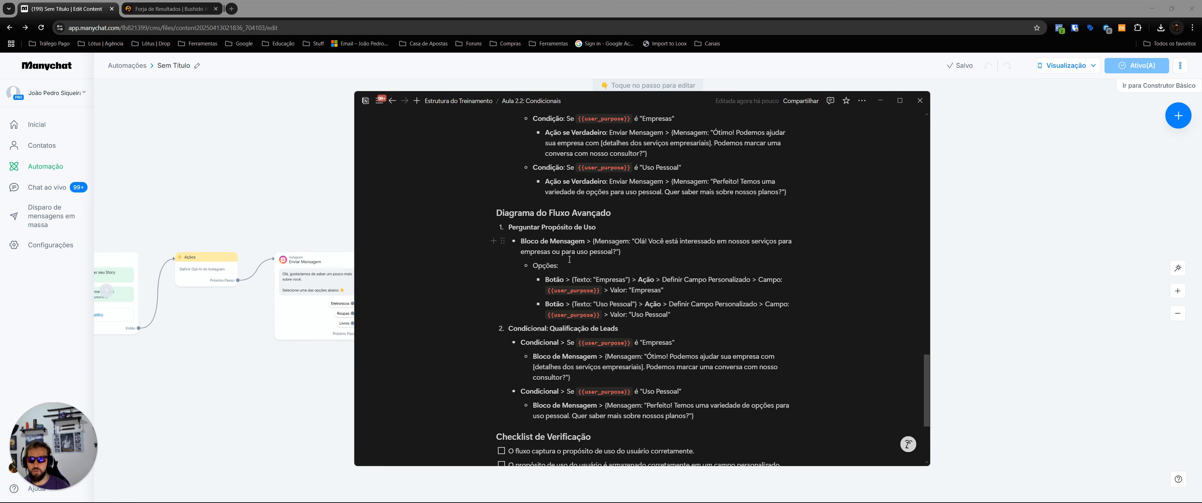
{"action": "scroll", "coordinate": [630, 293], "scroll_direction": "down", "scroll_amount": 1}
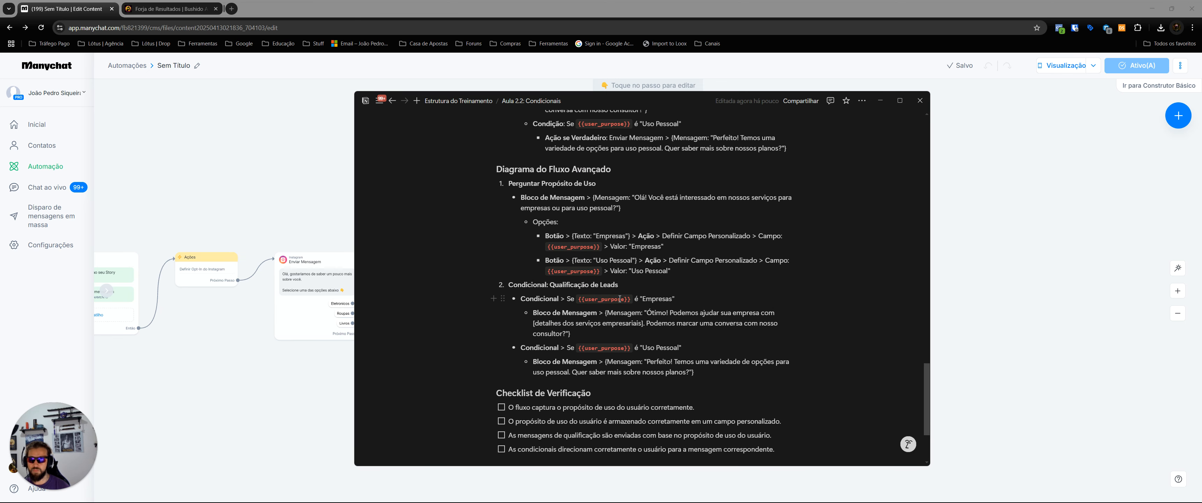